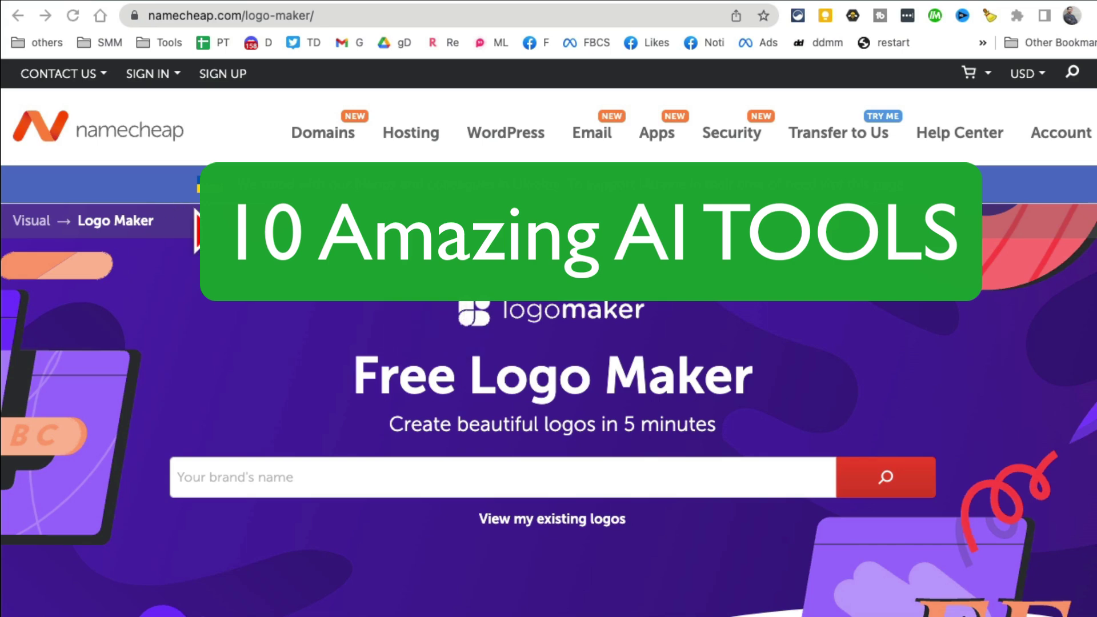
scroll(506, 356, down, 5)
scroll(506, 356, up, 5)
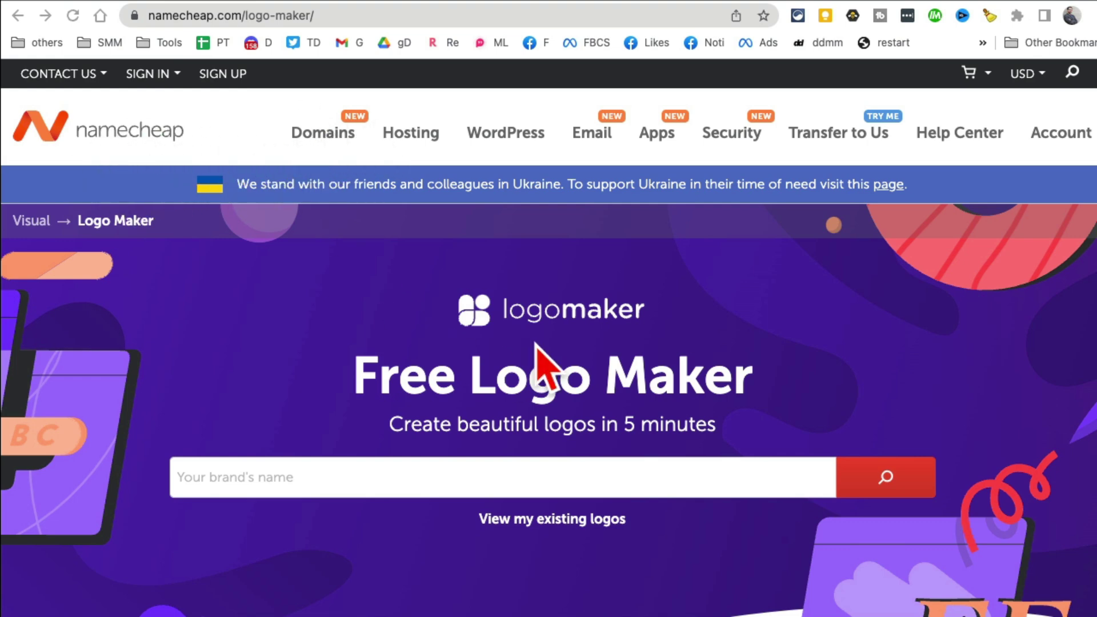
scroll(537, 354, down, 1)
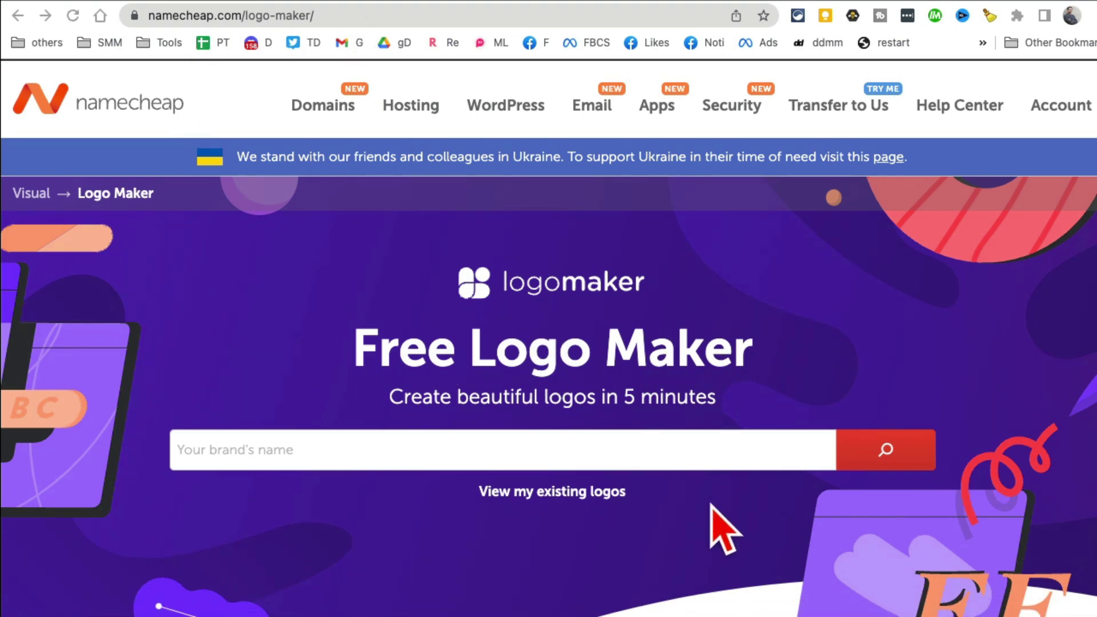
scroll(522, 390, down, 2)
- Enter the brand name 'am eats', generate options and start picking typeface styles including bold
click(374, 371)
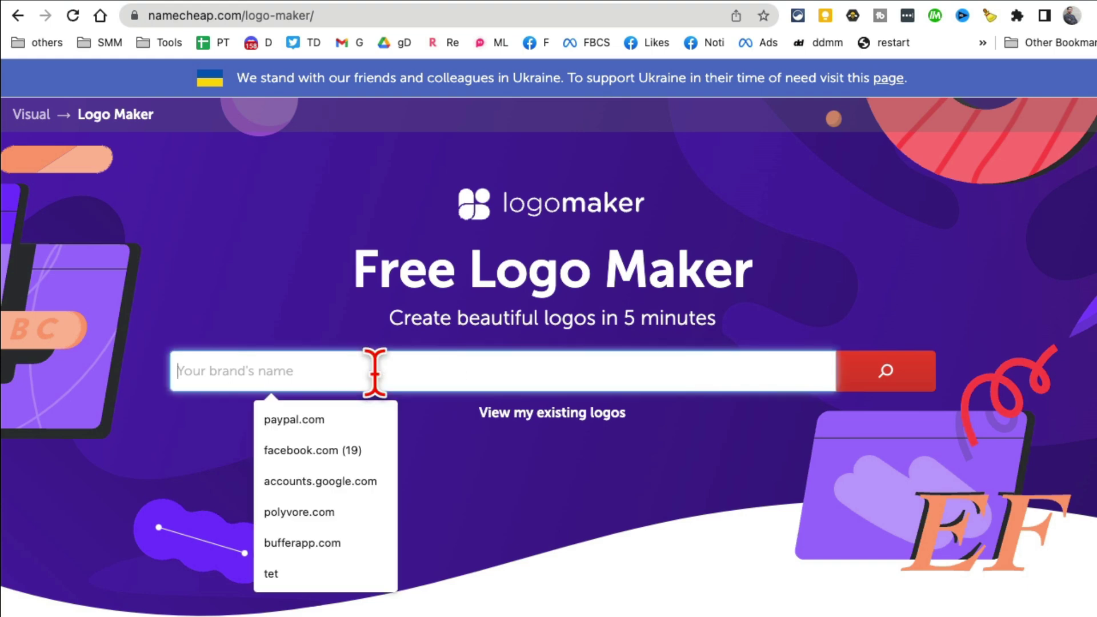
text(am eats)
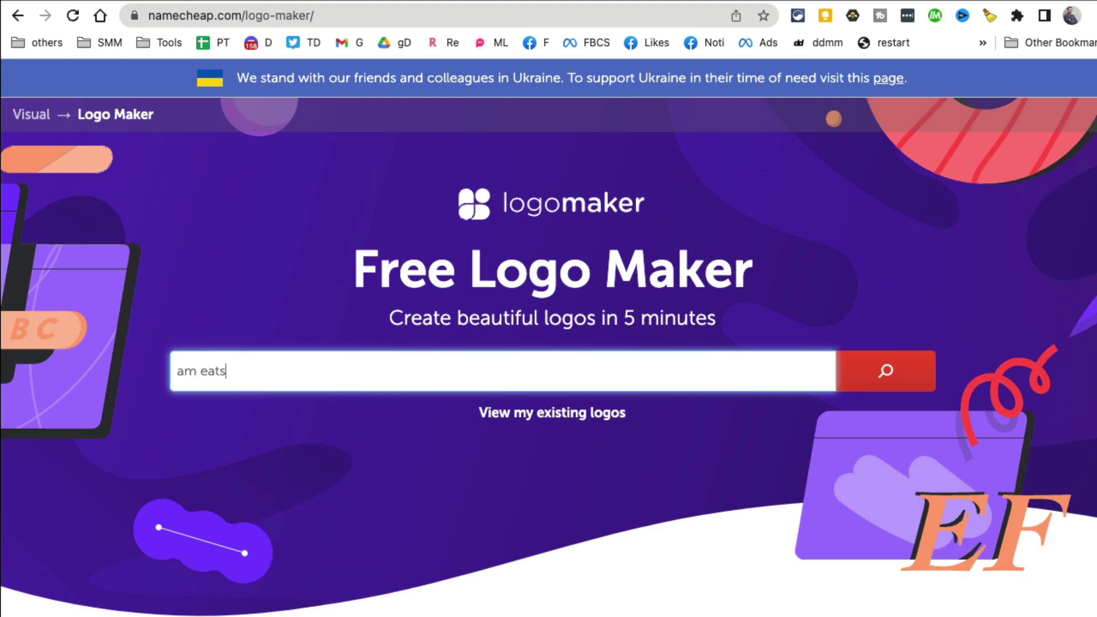
click(883, 371)
scroll(661, 473, down, 3)
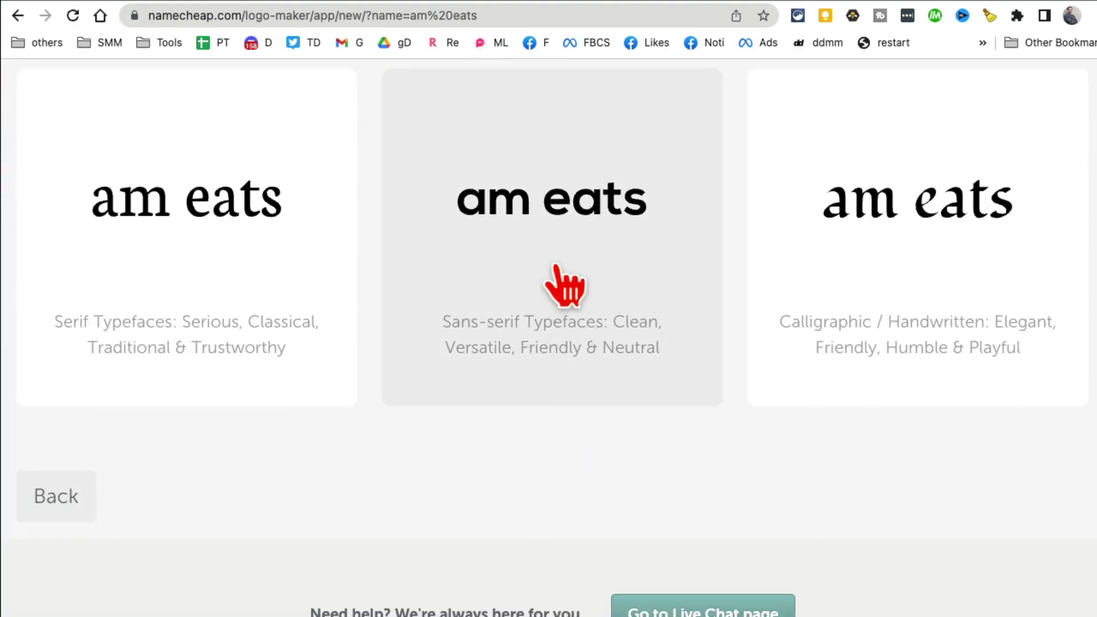
click(558, 277)
click(557, 311)
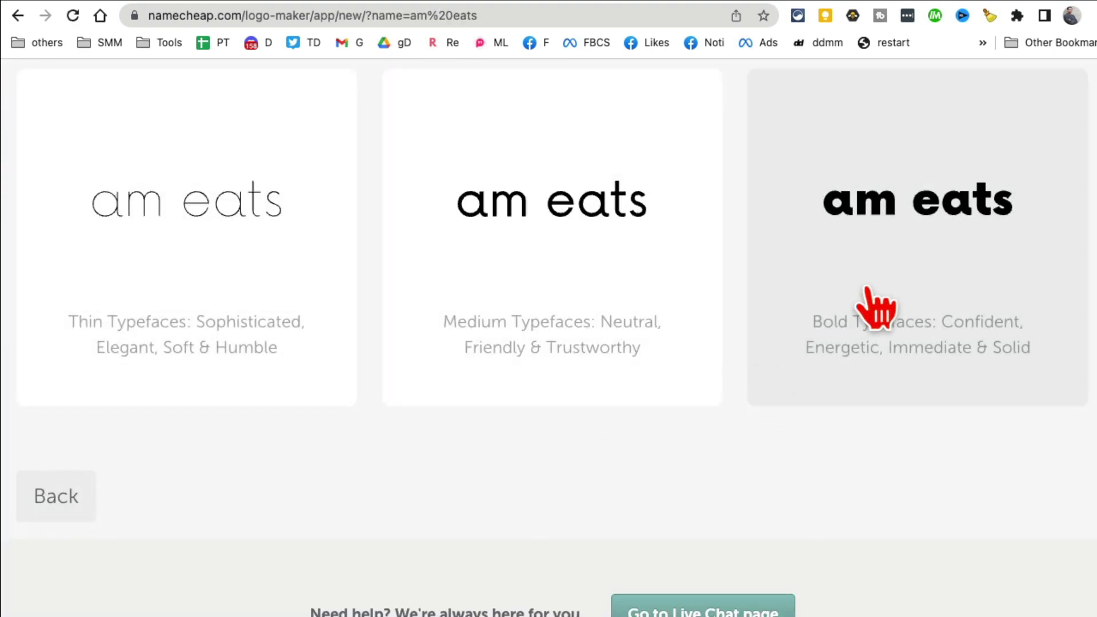
click(869, 237)
- Pick further typeface styles like geometric / organic and choose the bold, vibrant purple palette
click(593, 396)
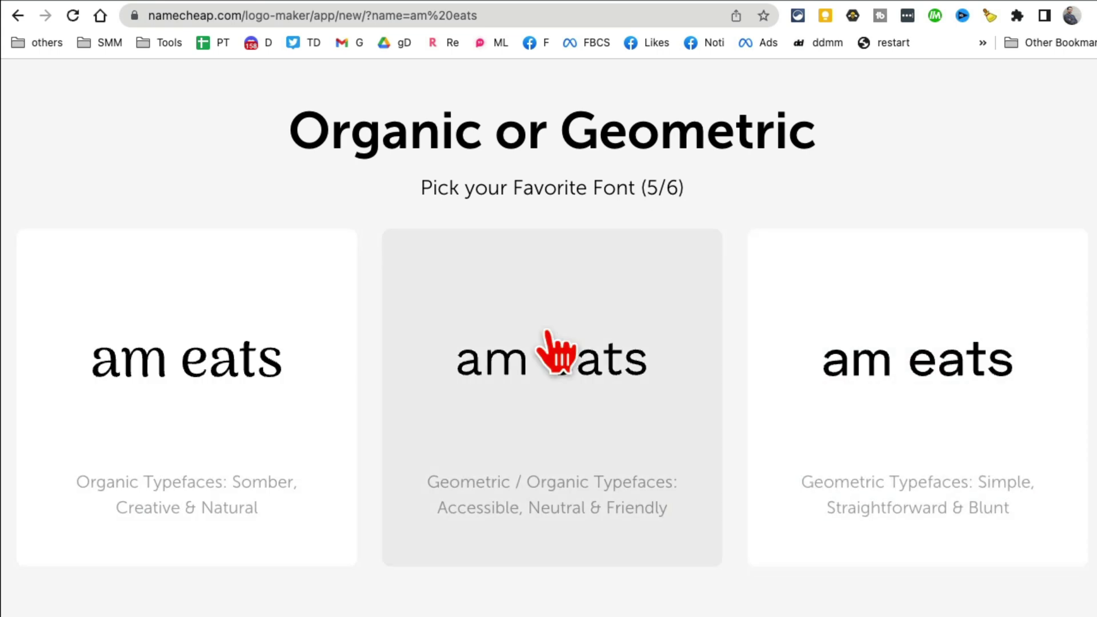
click(557, 295)
click(592, 339)
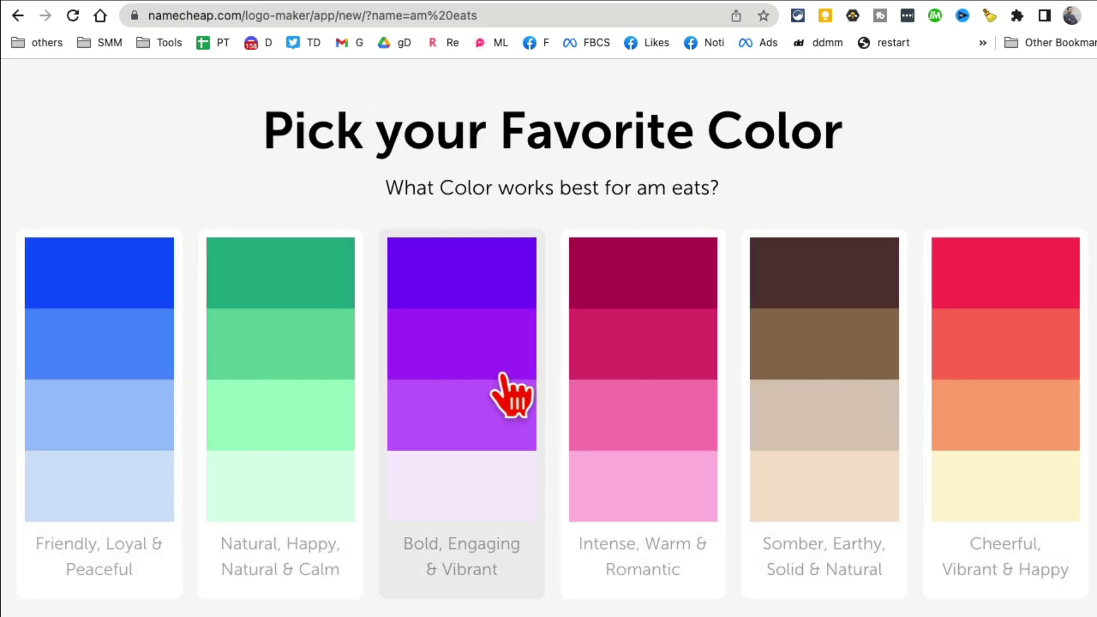
click(504, 392)
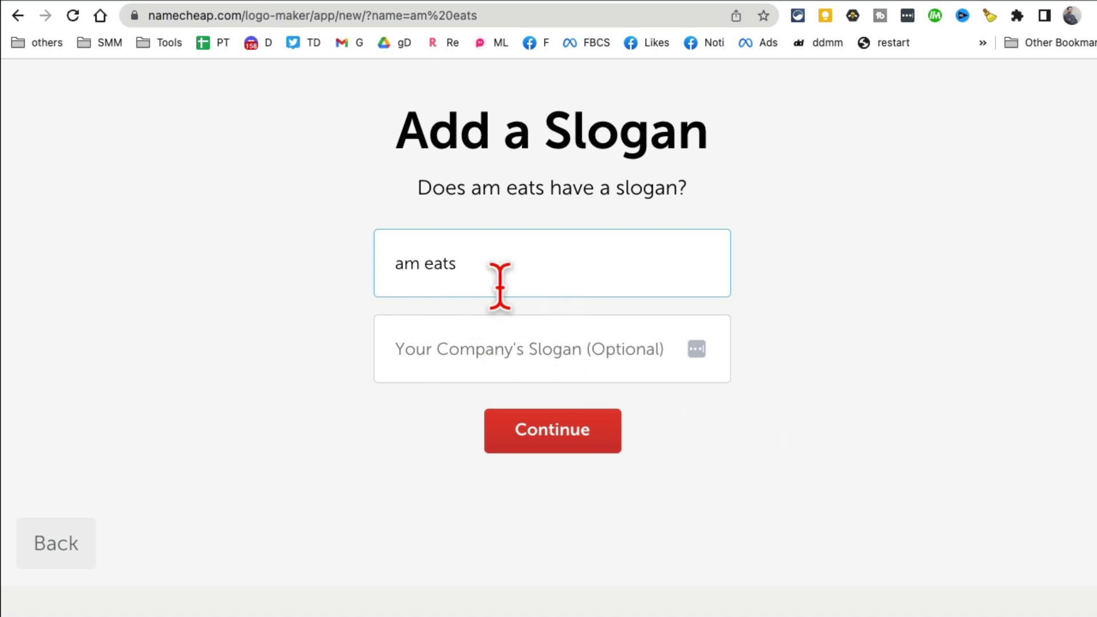
- Skip the slogan, select the C-shaped and hexagon icons and view results with two icons
click(556, 449)
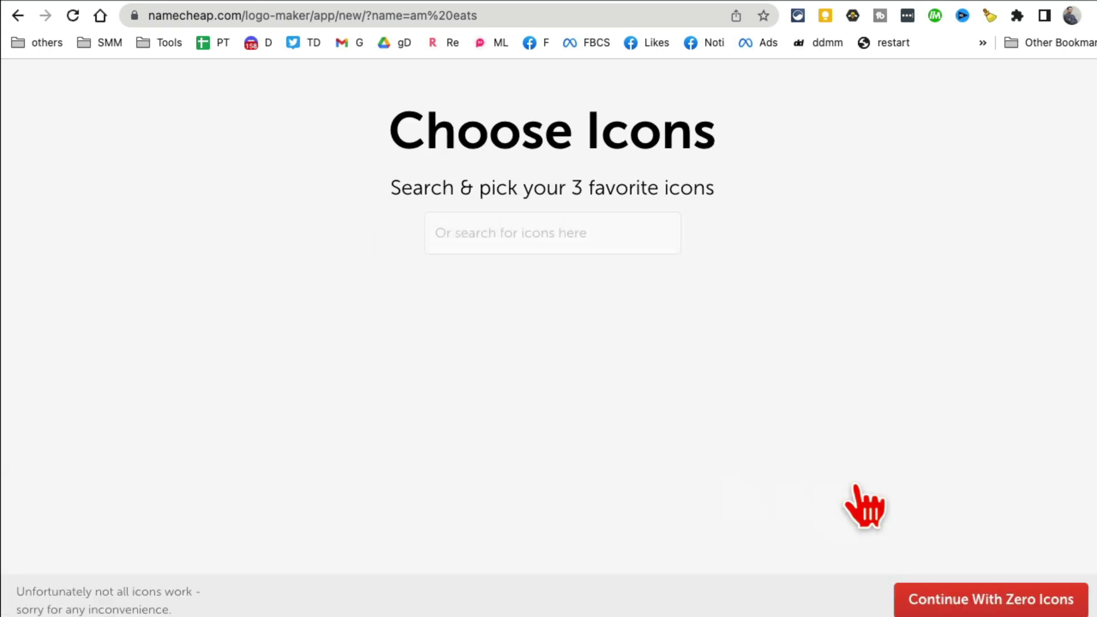
scroll(555, 434, down, 1)
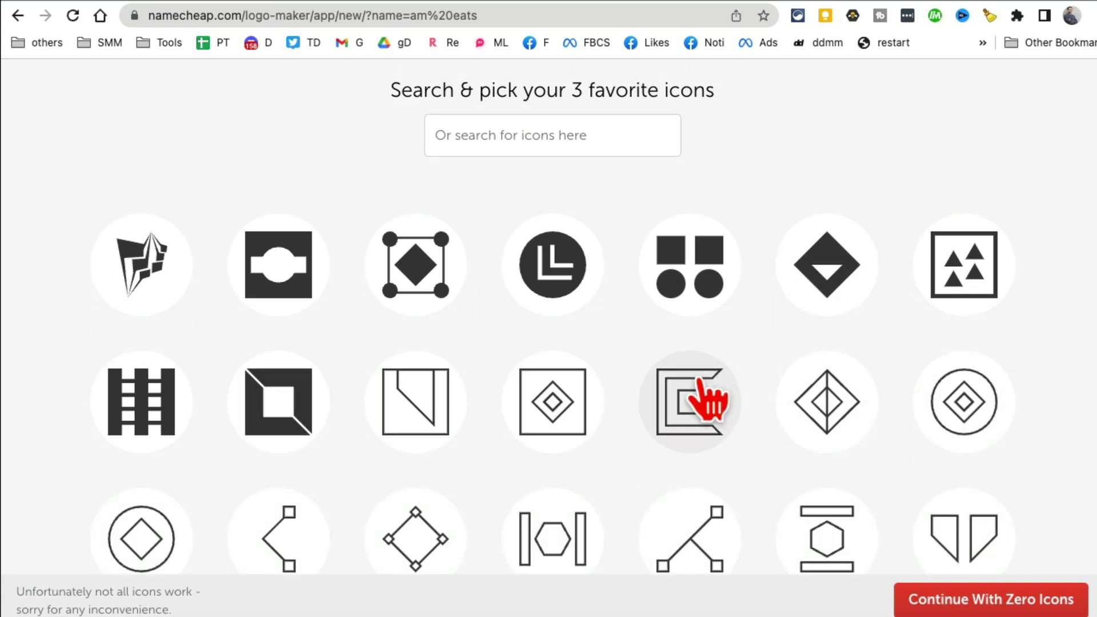
click(706, 399)
scroll(828, 400, down, 2)
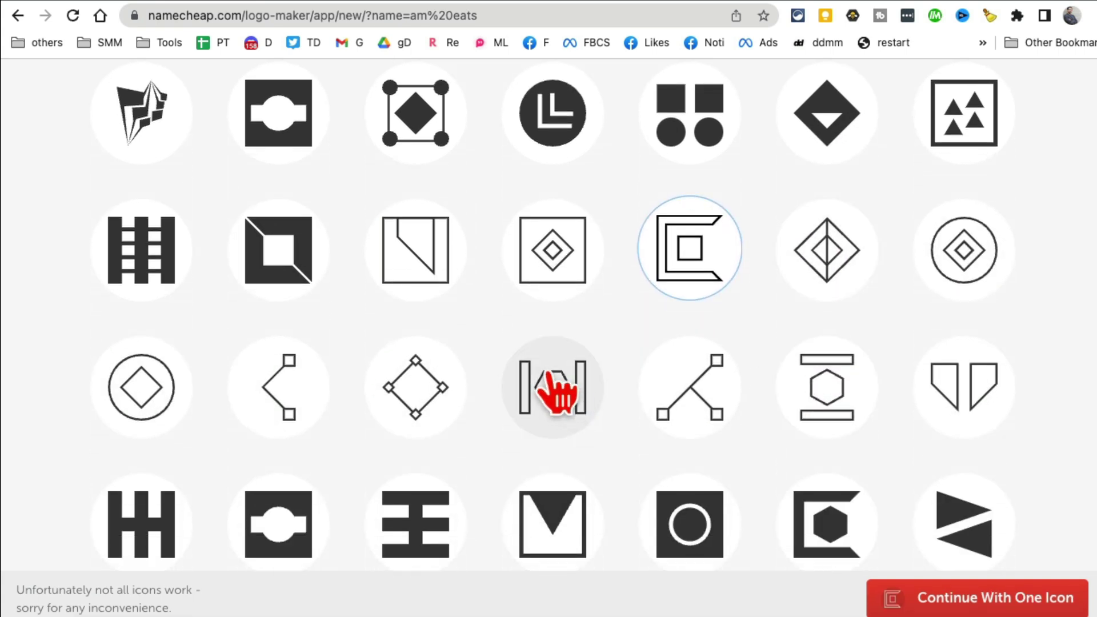
click(556, 392)
click(977, 606)
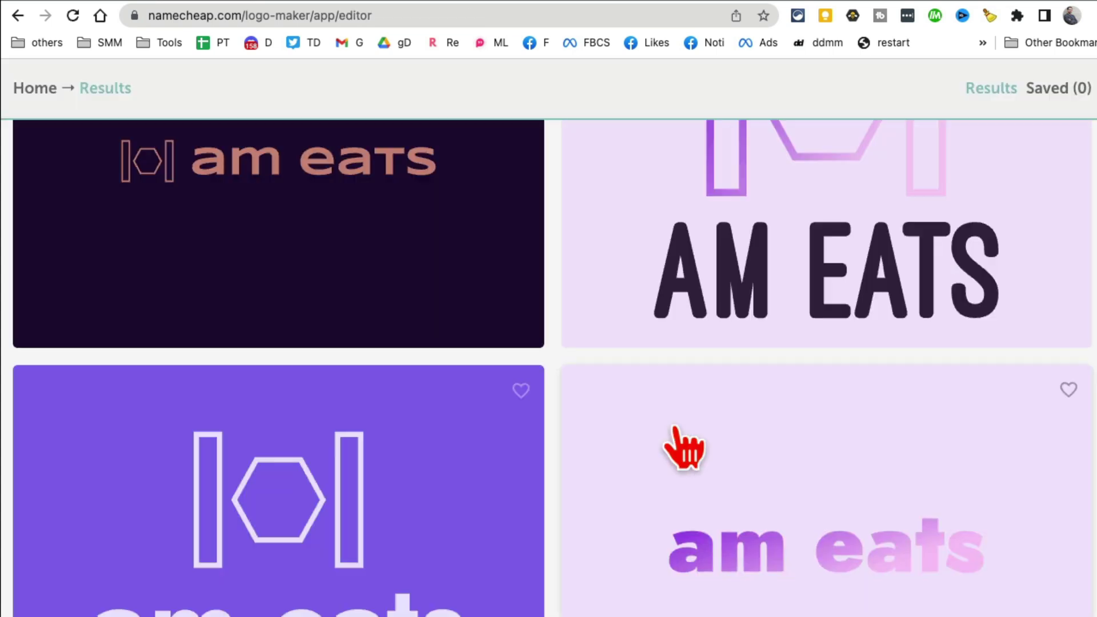
scroll(684, 444, up, 2)
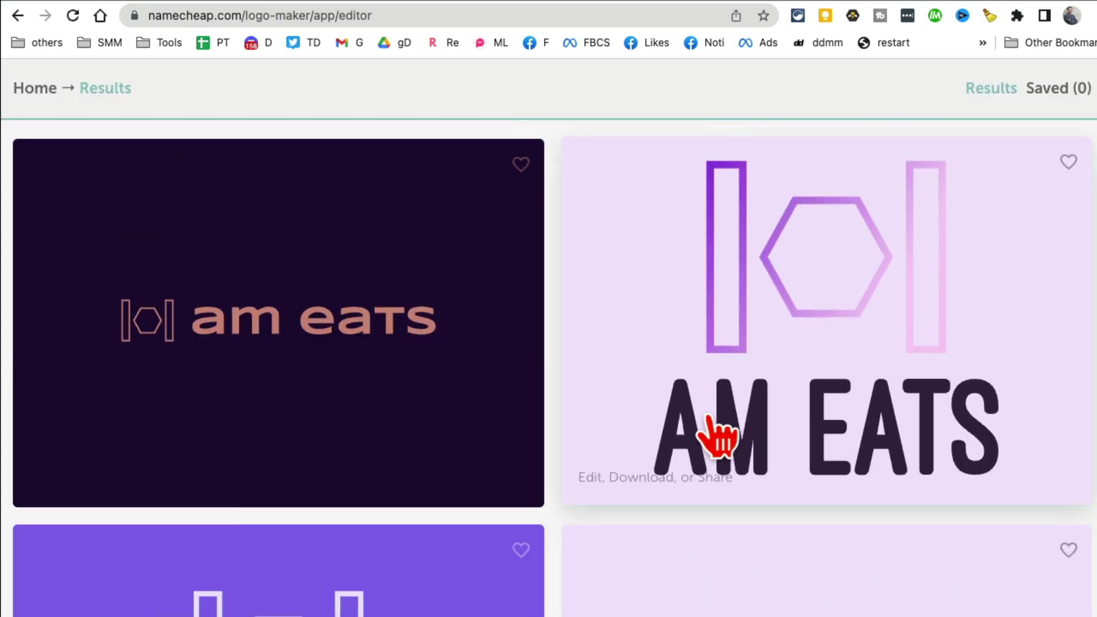
scroll(694, 441, down, 3)
scroll(717, 437, down, 3)
scroll(716, 437, down, 1)
scroll(715, 436, down, 4)
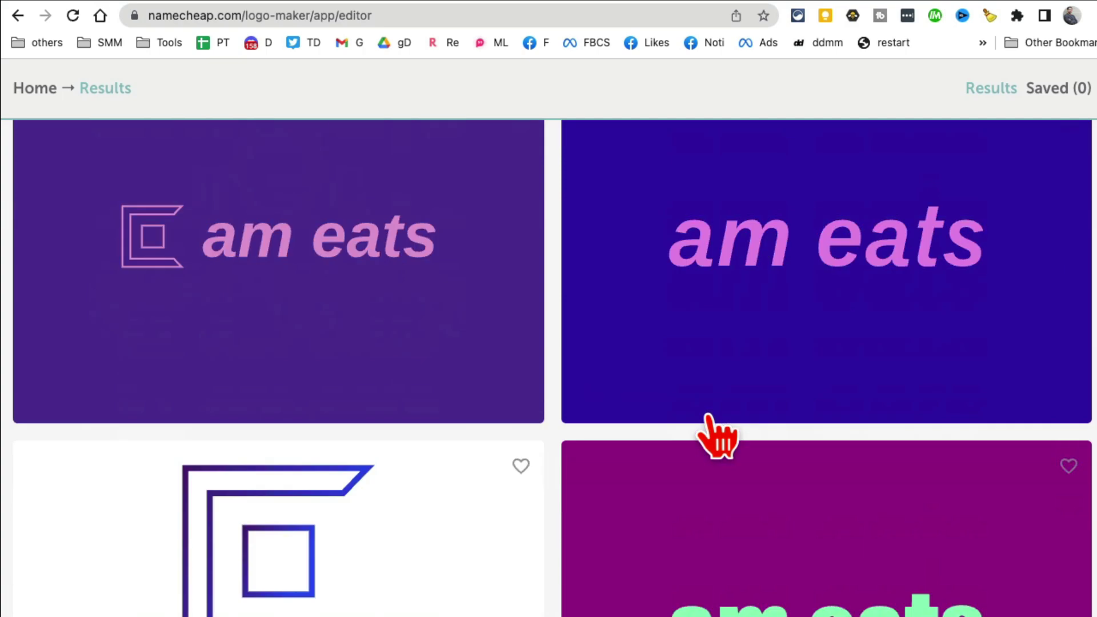
scroll(715, 435, down, 4)
scroll(753, 437, down, 5)
scroll(874, 436, down, 6)
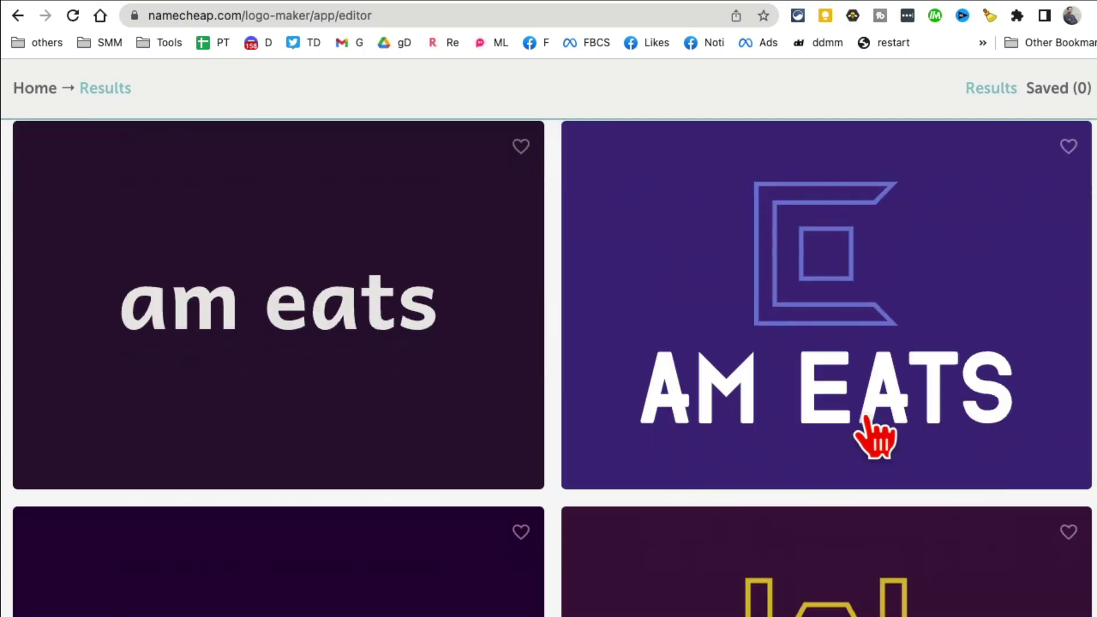
scroll(874, 435, down, 3)
scroll(876, 437, down, 5)
scroll(874, 437, down, 5)
scroll(874, 437, down, 5)
scroll(874, 437, down, 5)
scroll(874, 435, down, 5)
scroll(874, 437, up, 5)
scroll(875, 438, up, 10)
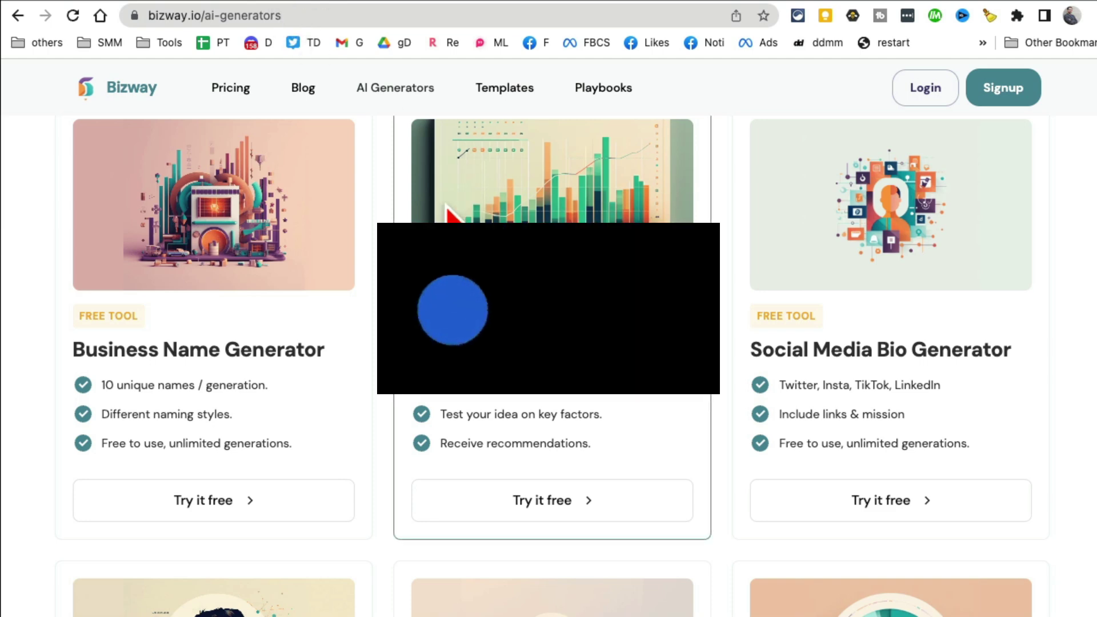
scroll(98, 97, up, 3)
- Navigate to Bizway's AI Generator Tools page and highlight its heading
click(118, 94)
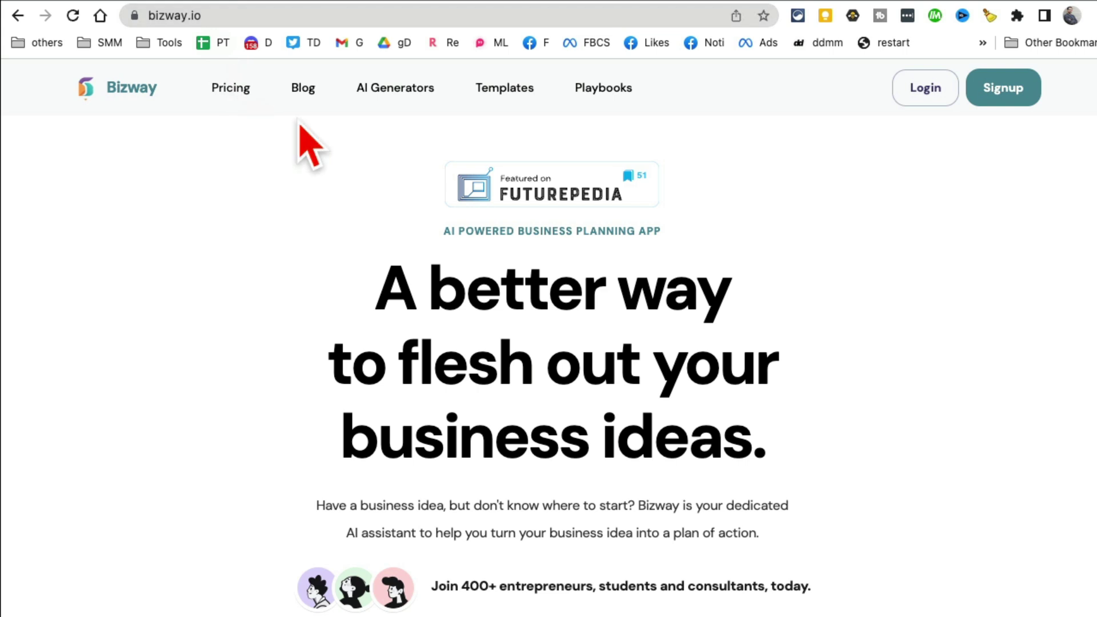
click(396, 92)
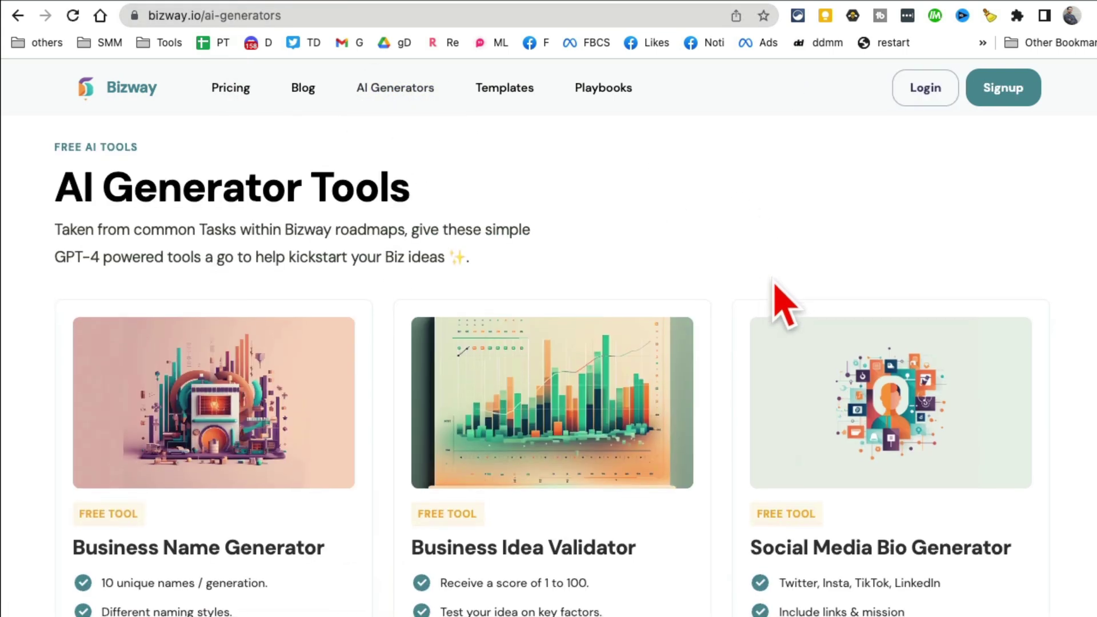
drag(137, 193, 543, 216)
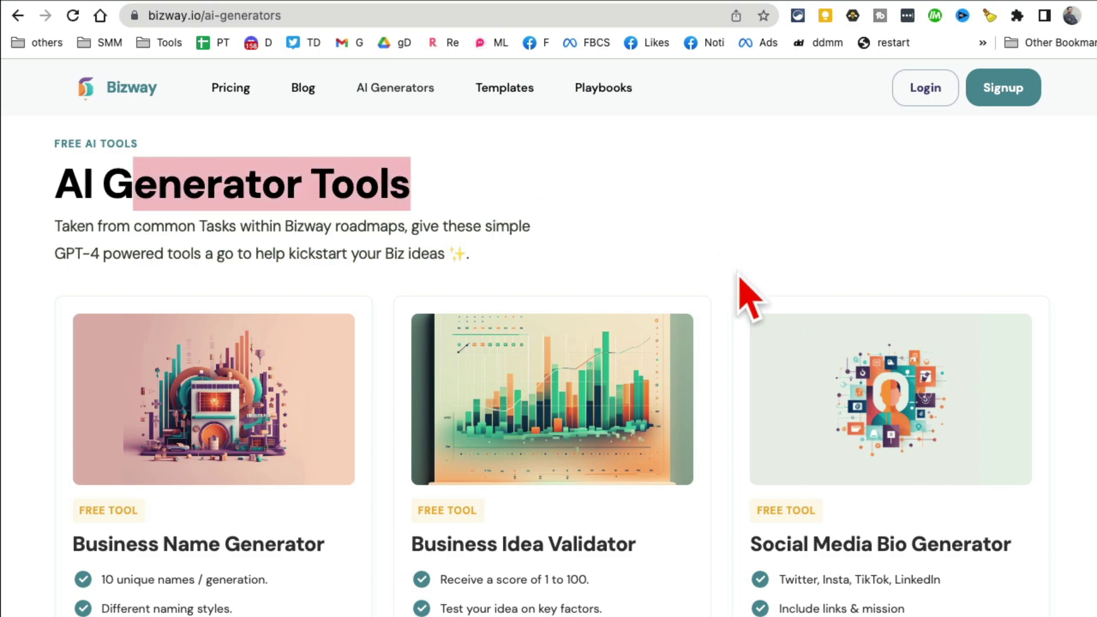
scroll(739, 276, down, 2)
scroll(857, 306, down, 3)
scroll(859, 310, down, 5)
scroll(854, 304, up, 9)
scroll(855, 307, down, 7)
scroll(848, 296, up, 8)
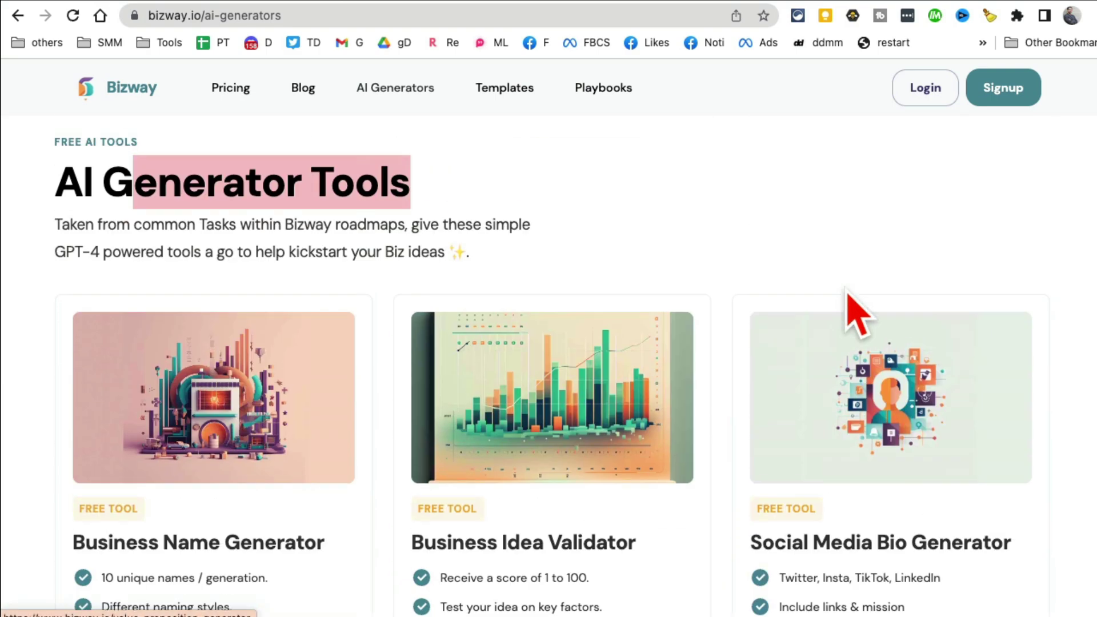
scroll(848, 291, down, 1)
scroll(848, 292, down, 3)
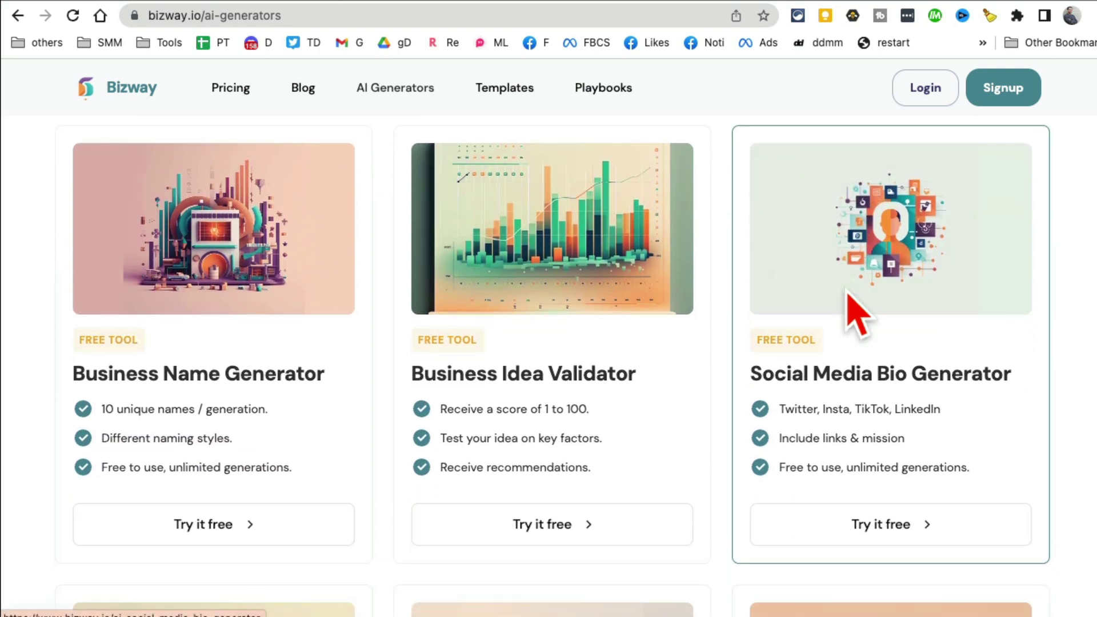
scroll(847, 291, down, 5)
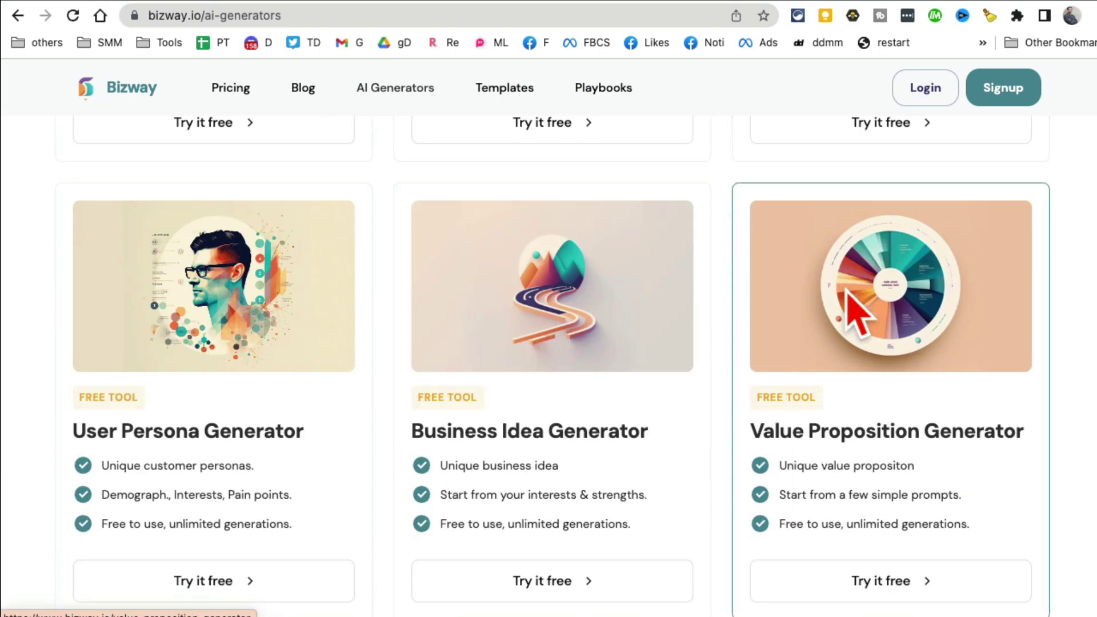
scroll(854, 304, up, 5)
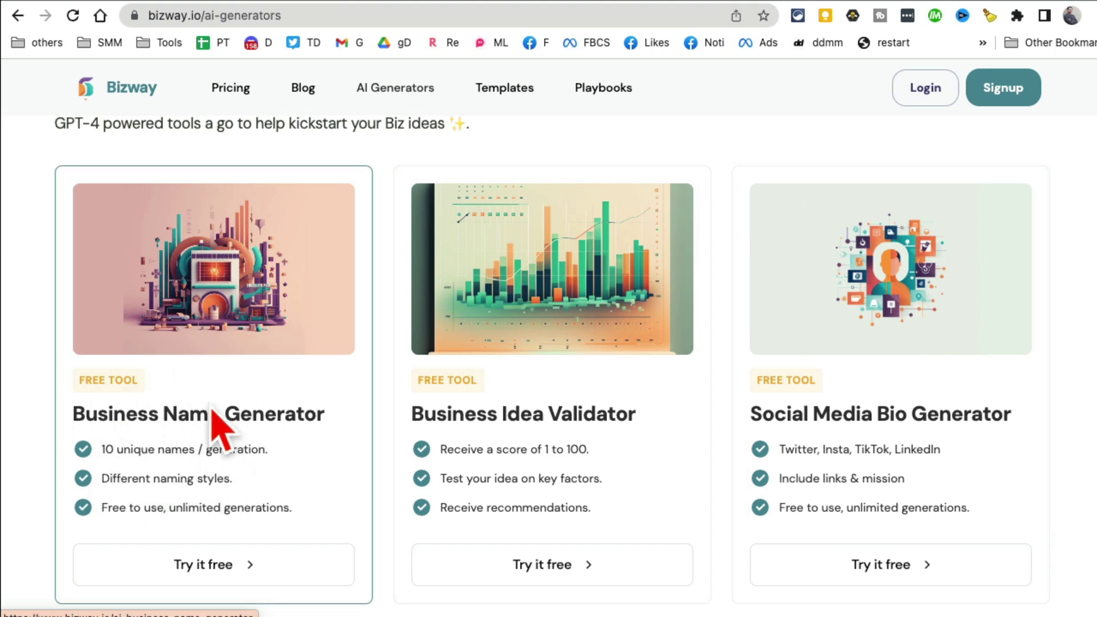
scroll(299, 423, down, 1)
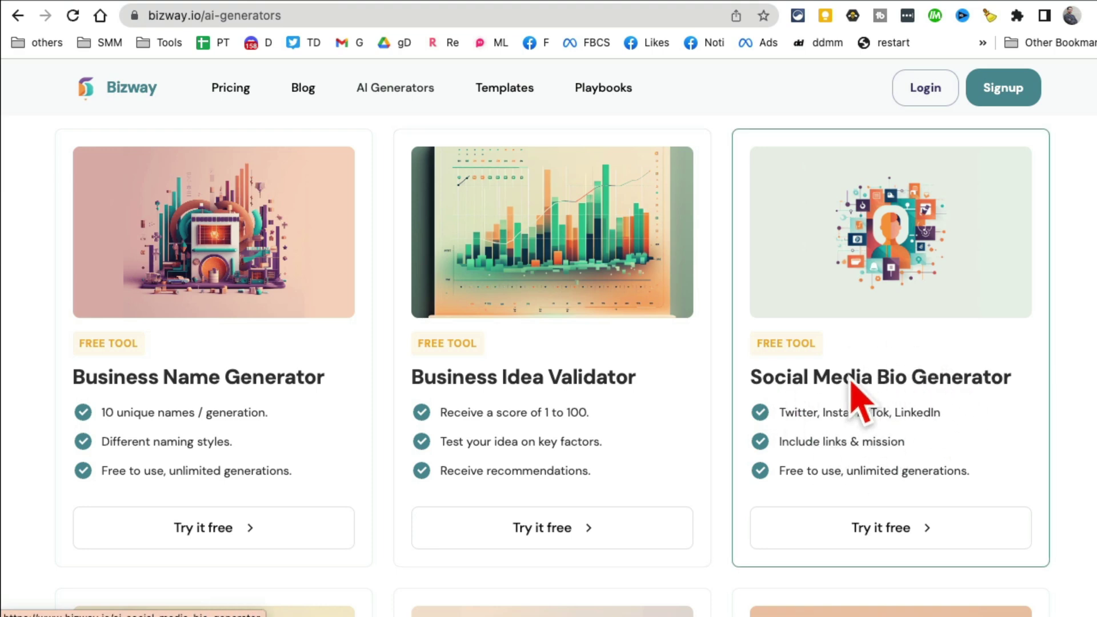
scroll(1007, 412, down, 6)
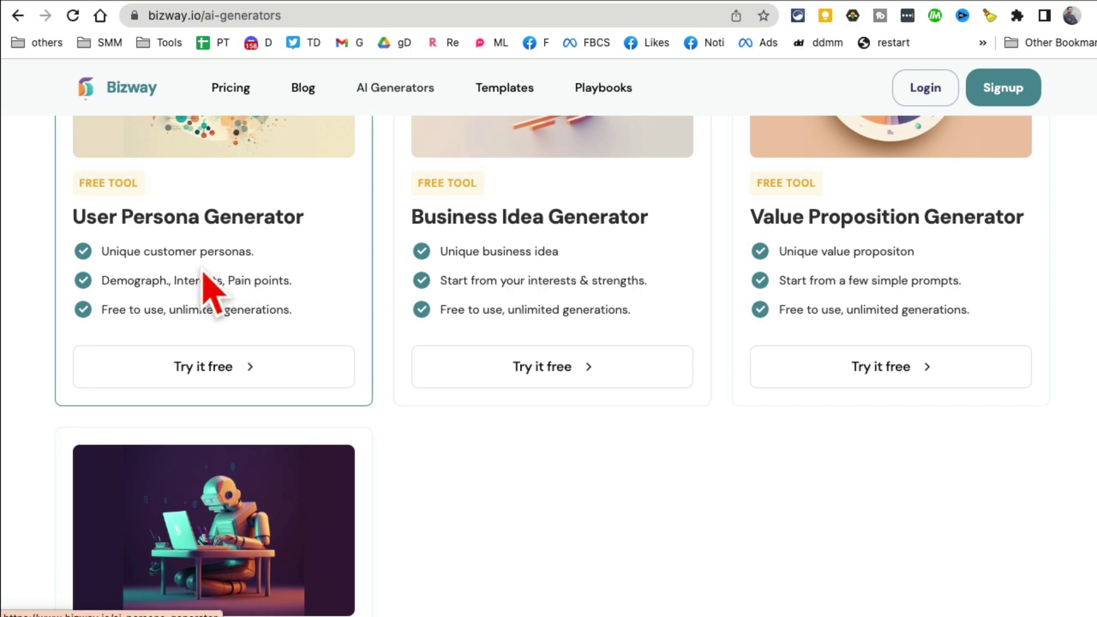
scroll(257, 308, down, 8)
scroll(326, 362, up, 4)
scroll(137, 396, up, 10)
scroll(343, 446, up, 3)
scroll(368, 368, down, 3)
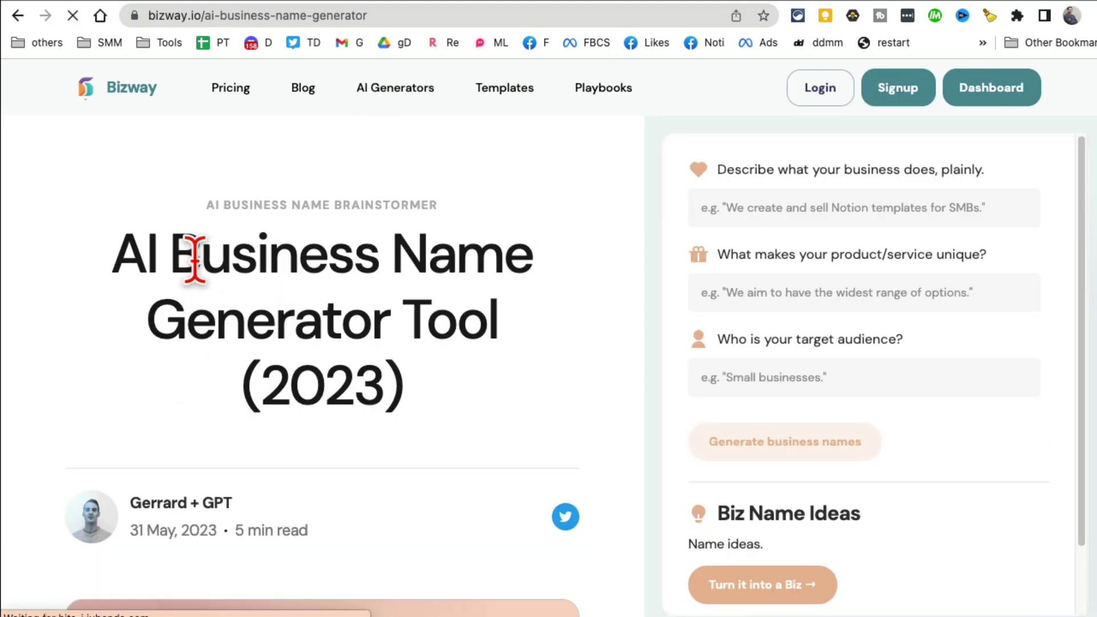
- Fill the name form with the business description, 'data based marketing' as unique and 'small business owners' as audience
drag(328, 254, 514, 353)
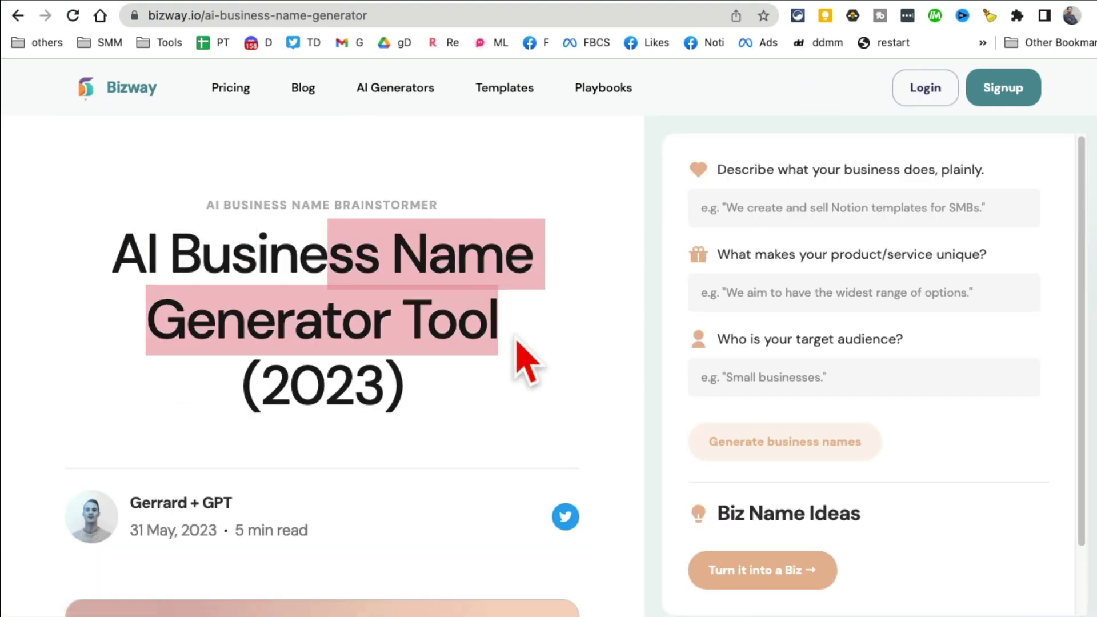
click(899, 208)
text(we run facebook ads)
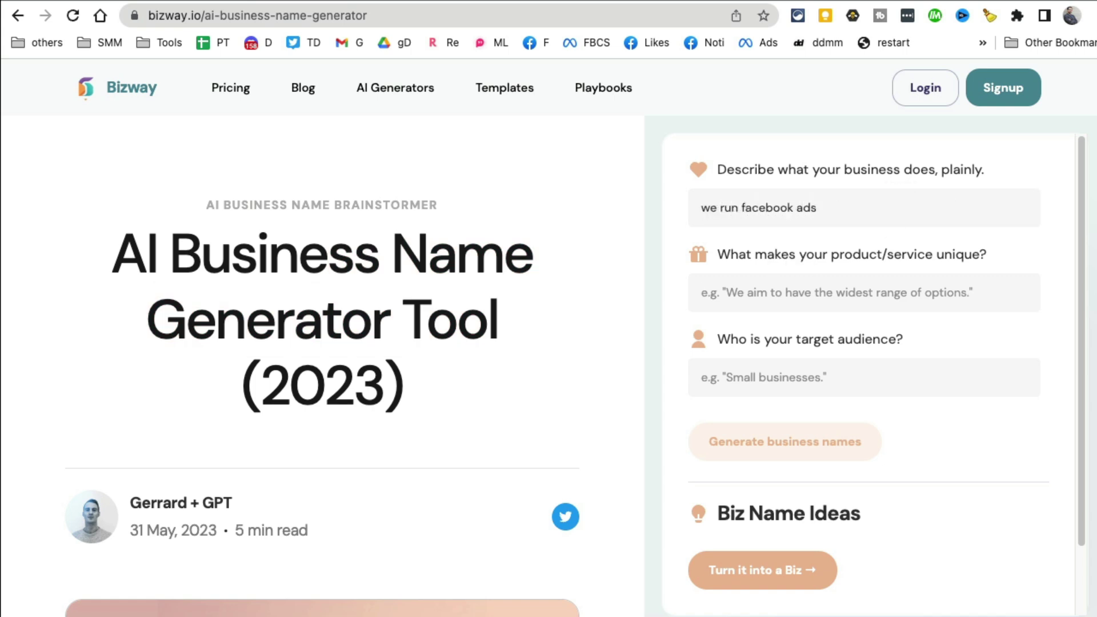
click(868, 300)
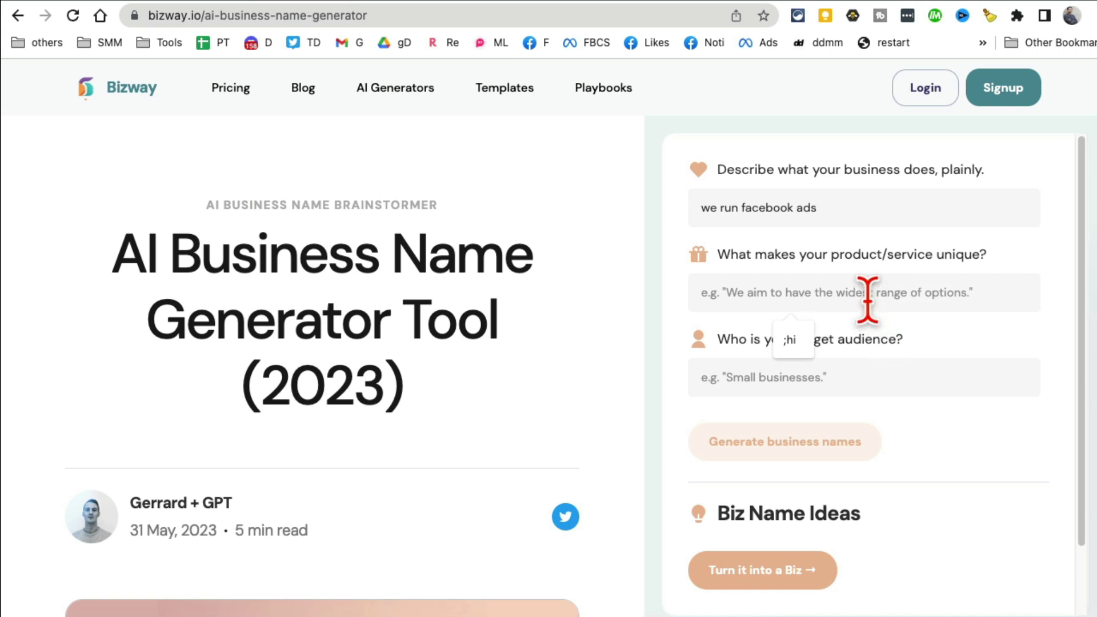
text(data based marketing)
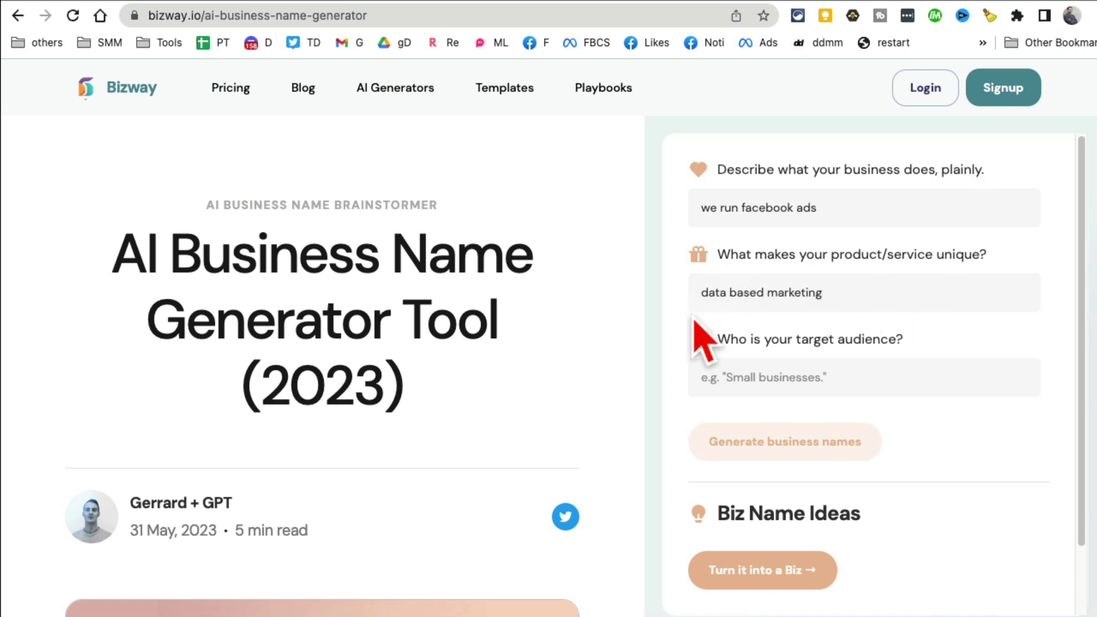
click(799, 377)
text(small business owners)
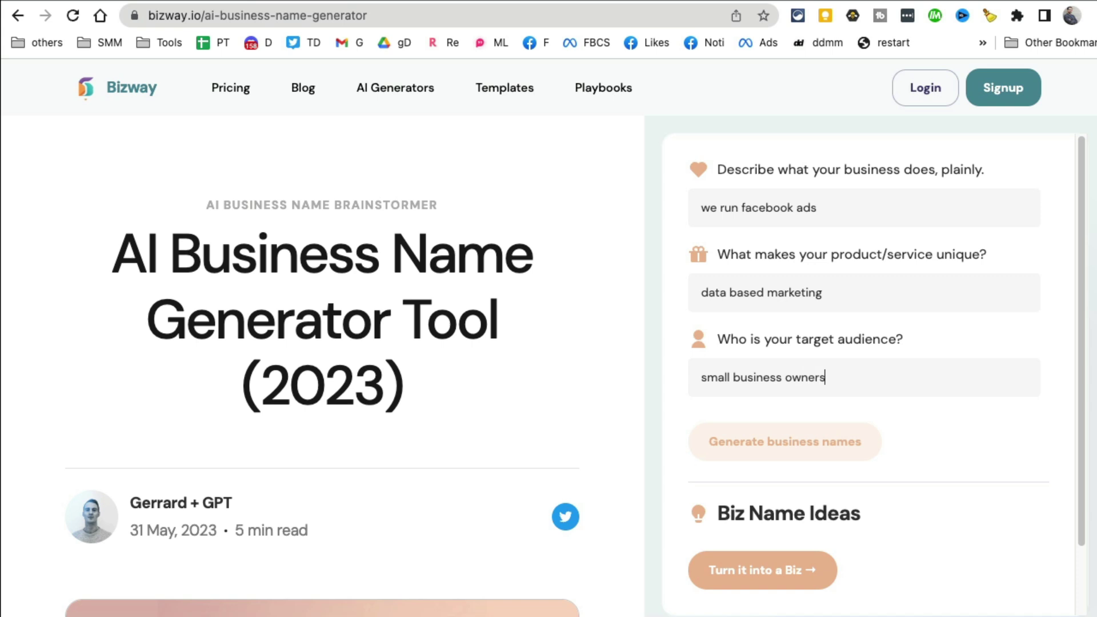
- Generate business name ideas and highlight the BluePixel Promotions suggestion
click(829, 447)
scroll(1039, 474, down, 2)
scroll(1040, 474, down, 4)
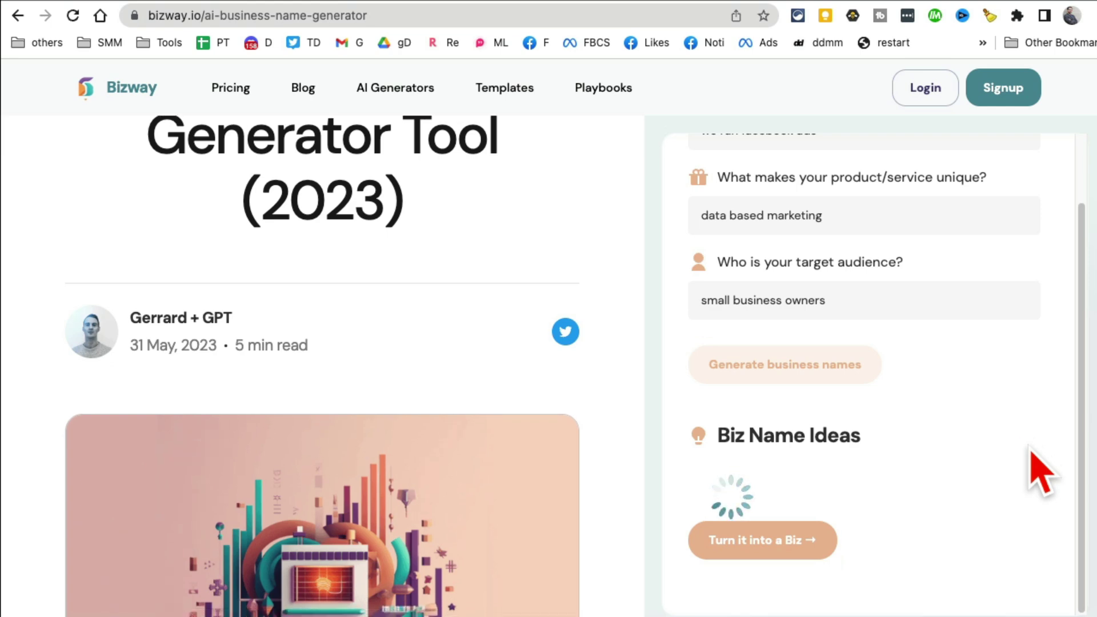
scroll(1040, 474, down, 1)
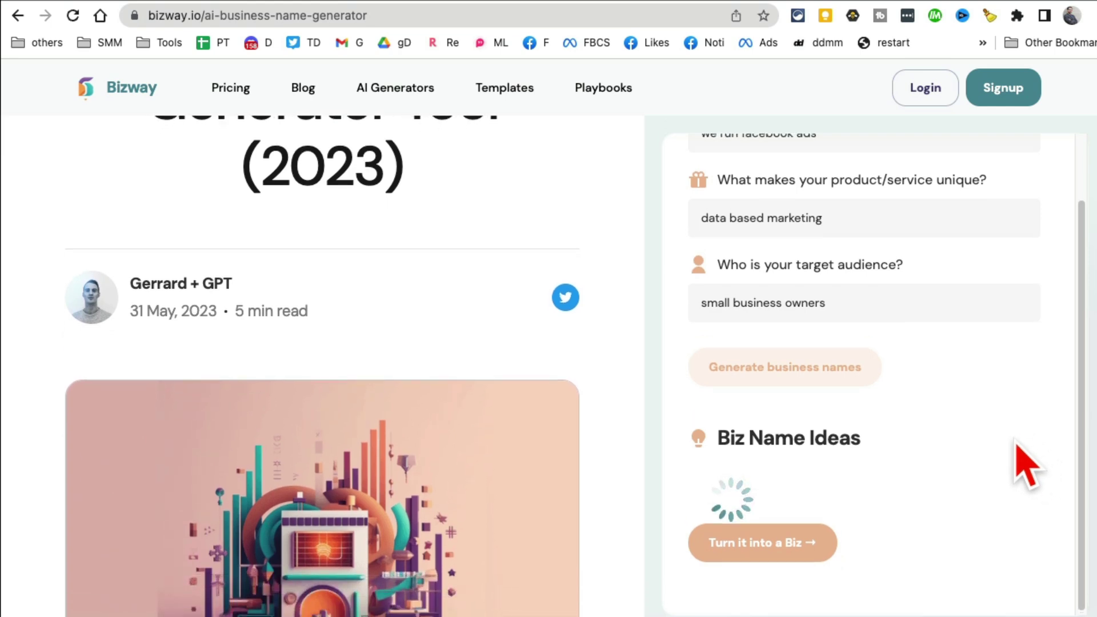
scroll(1016, 460, up, 2)
scroll(920, 369, down, 3)
scroll(933, 402, down, 1)
scroll(977, 420, down, 1)
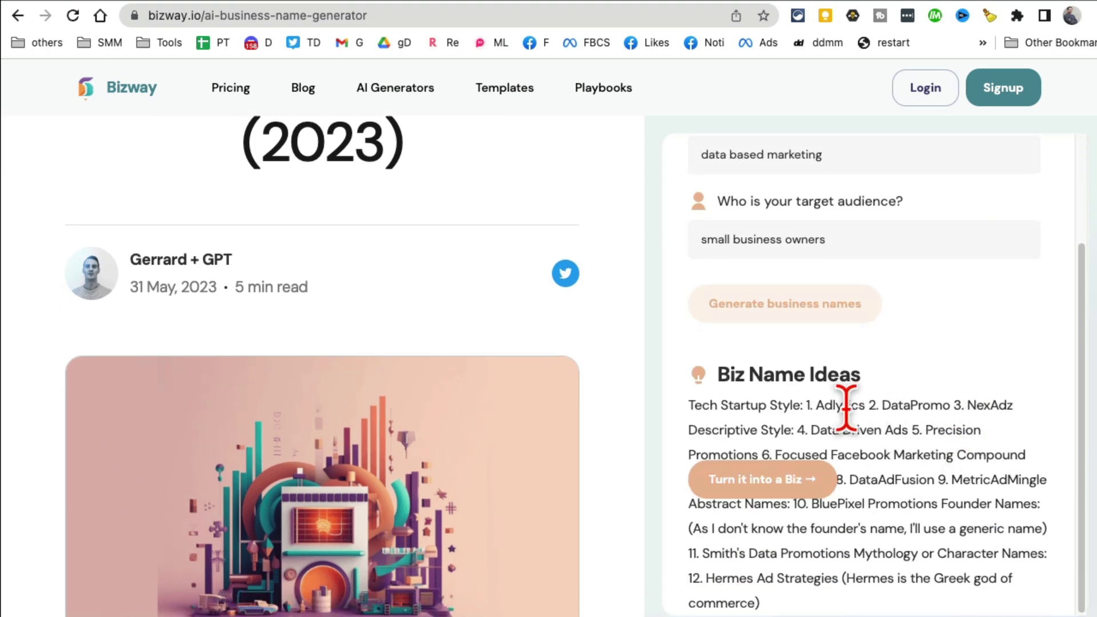
scroll(1070, 453, down, 2)
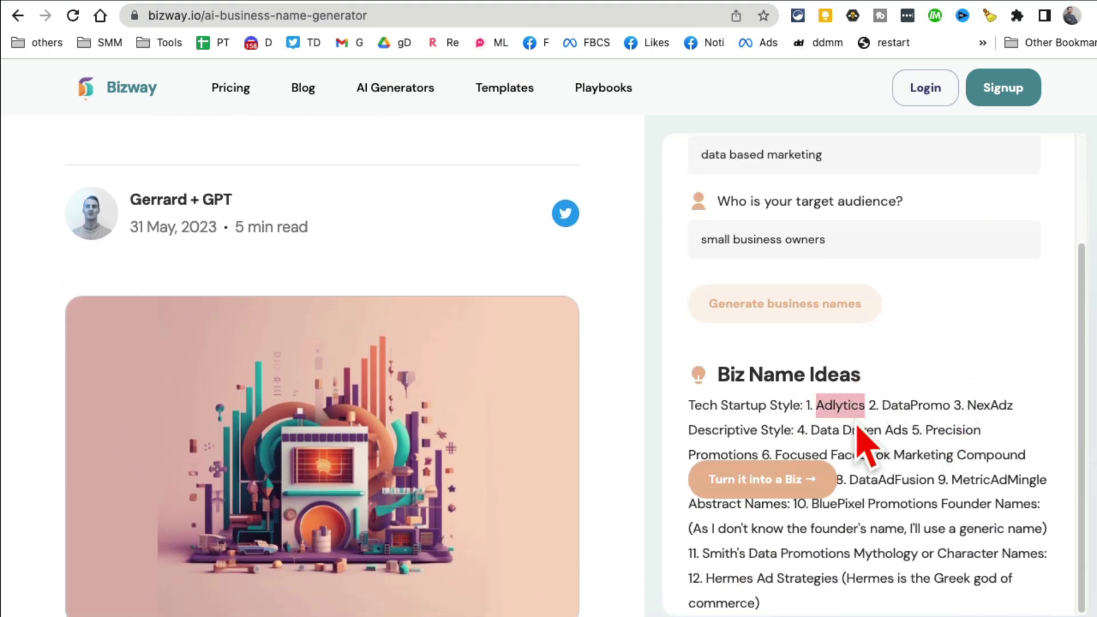
scroll(991, 412, down, 2)
scroll(1045, 446, down, 2)
scroll(971, 435, down, 1)
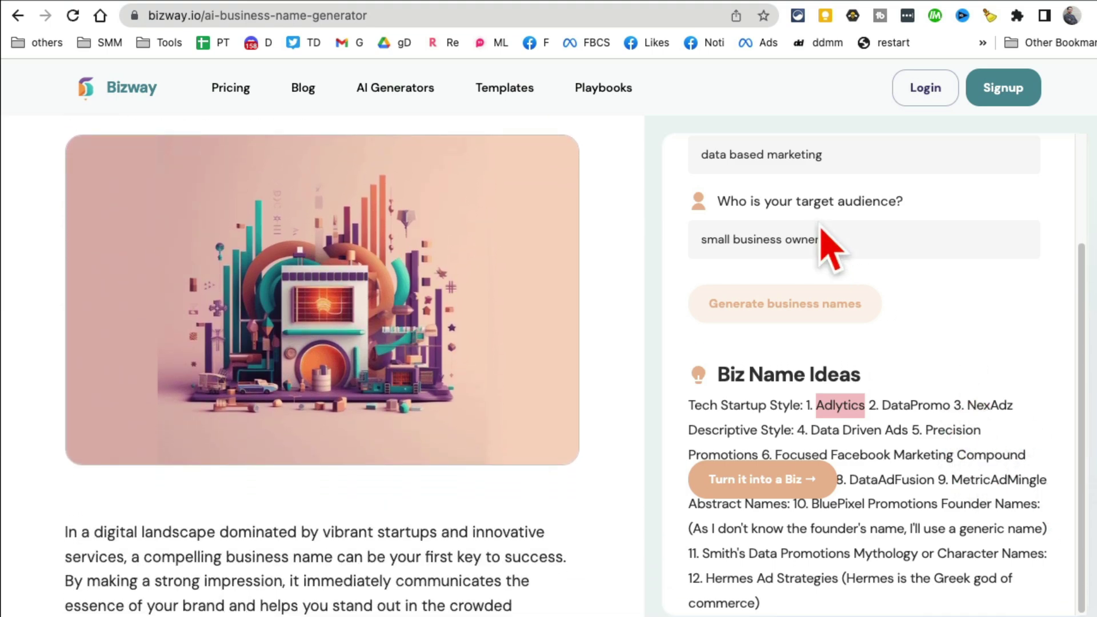
scroll(857, 236, up, 2)
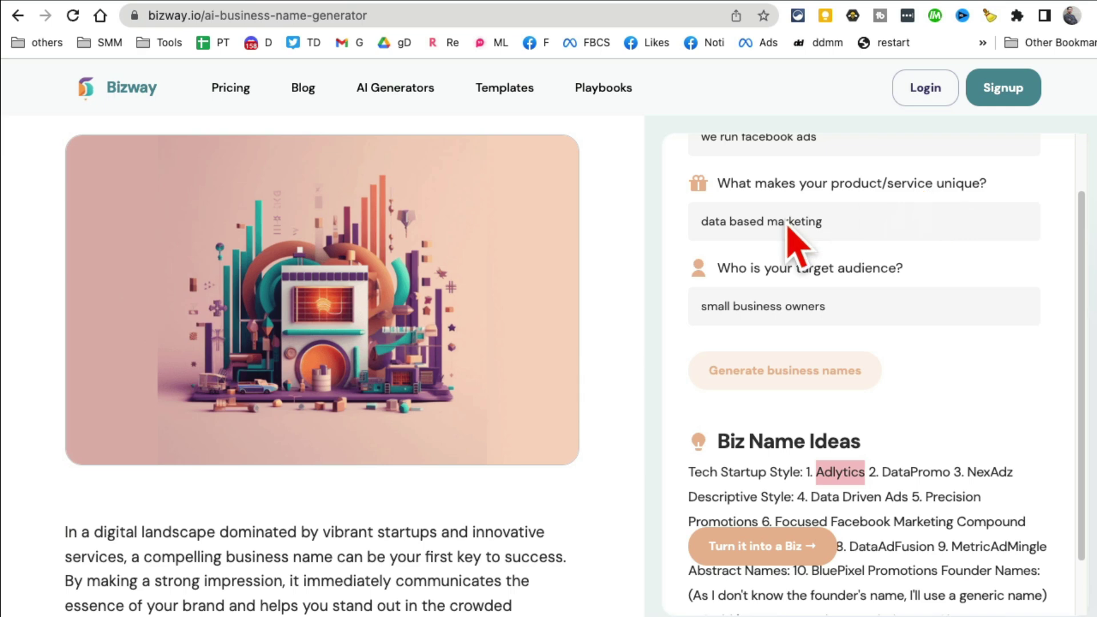
scroll(1021, 523, down, 1)
scroll(1019, 513, down, 1)
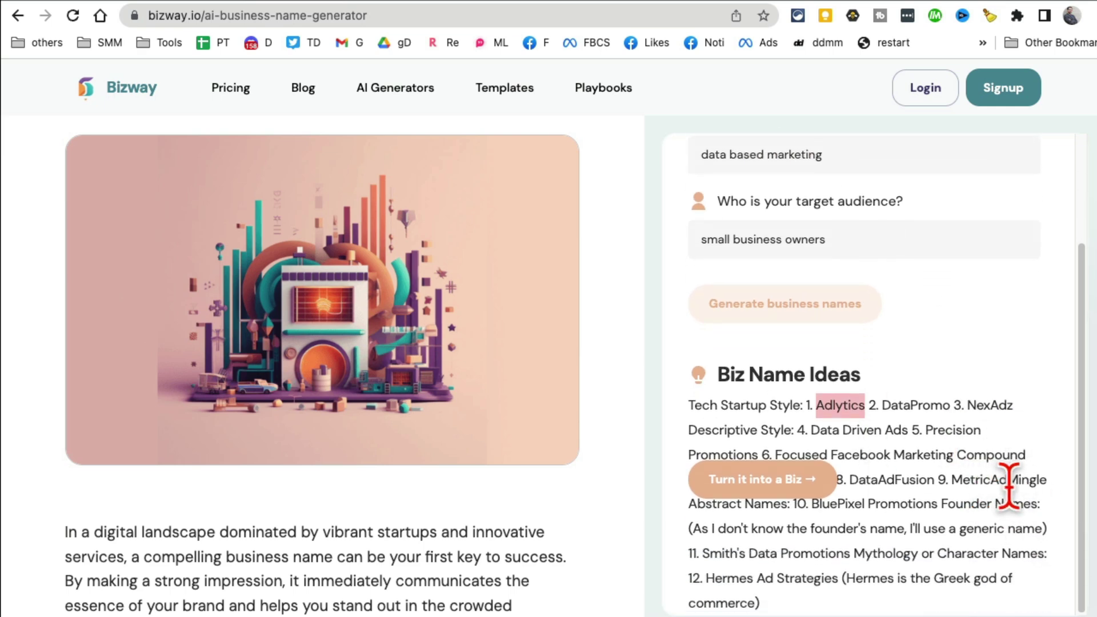
drag(835, 506, 929, 506)
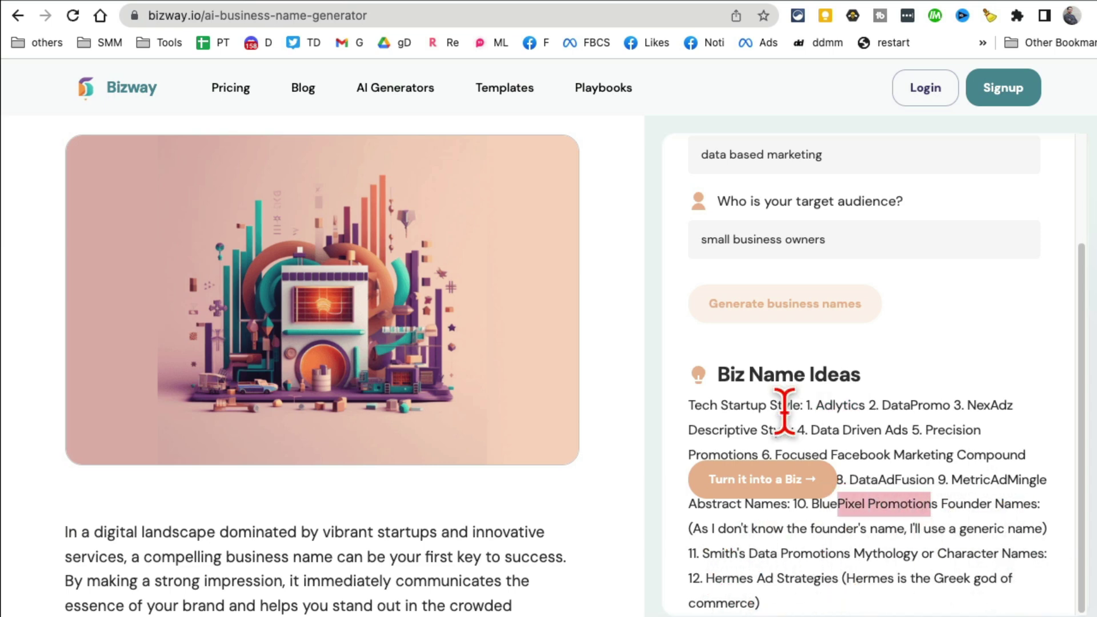
scroll(475, 489, down, 4)
scroll(506, 497, up, 5)
scroll(506, 488, up, 5)
- Return to the tools list and launch the AI Email Generator
click(18, 17)
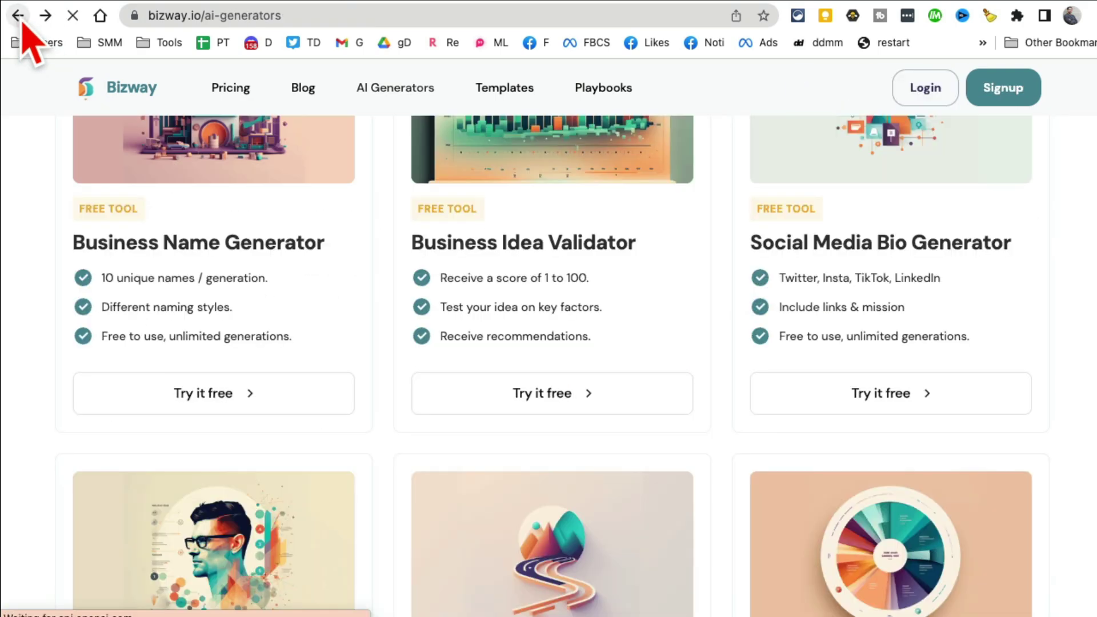
scroll(519, 343, down, 1)
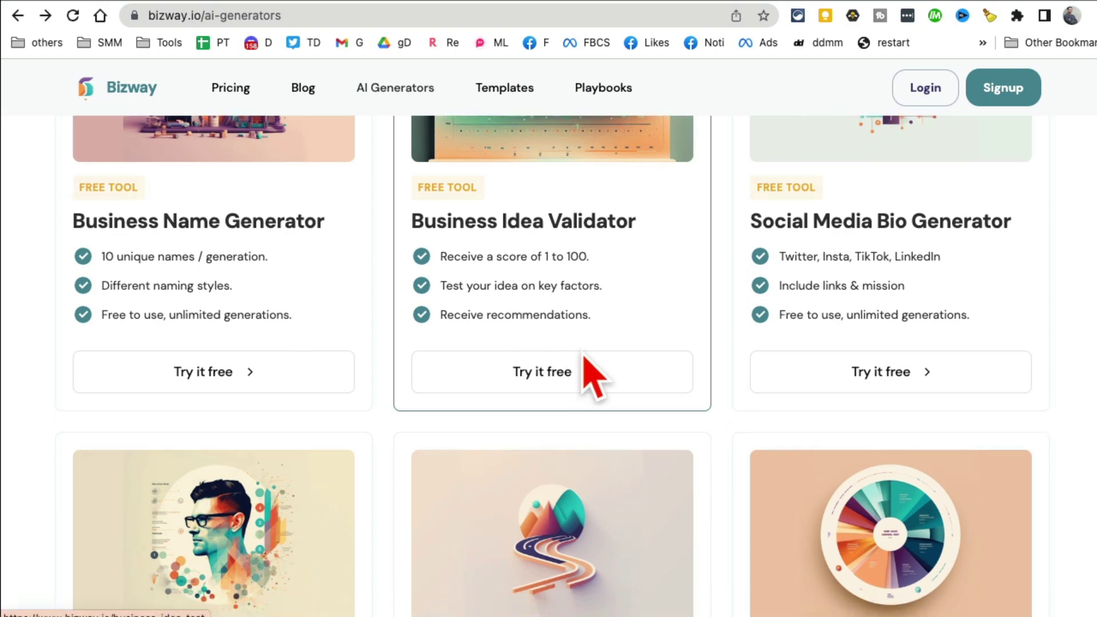
scroll(583, 360, down, 6)
scroll(551, 368, down, 2)
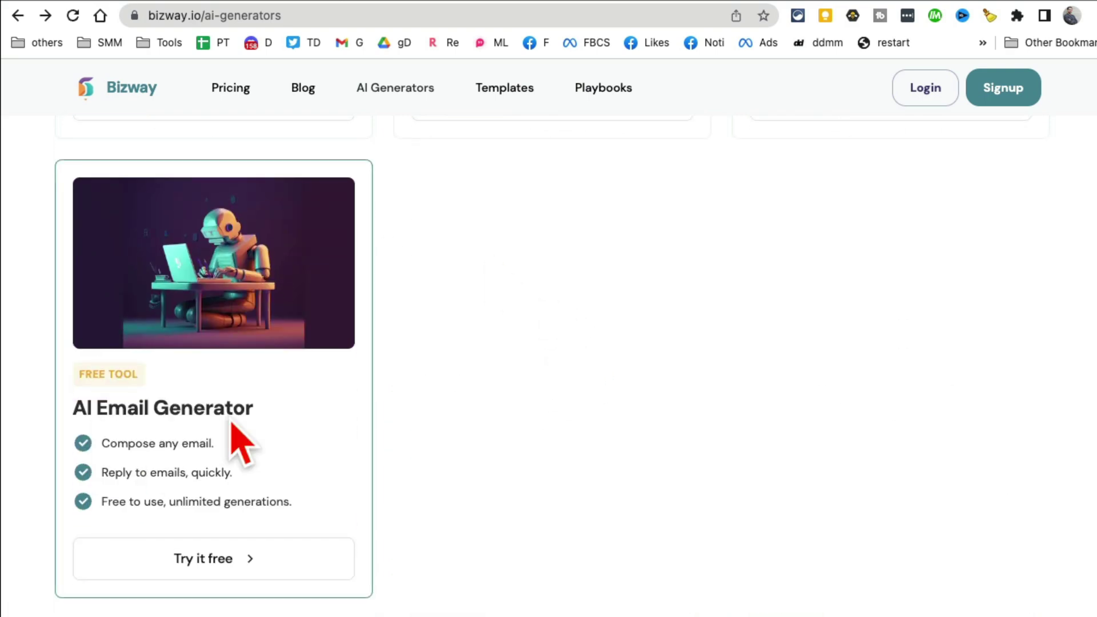
click(220, 570)
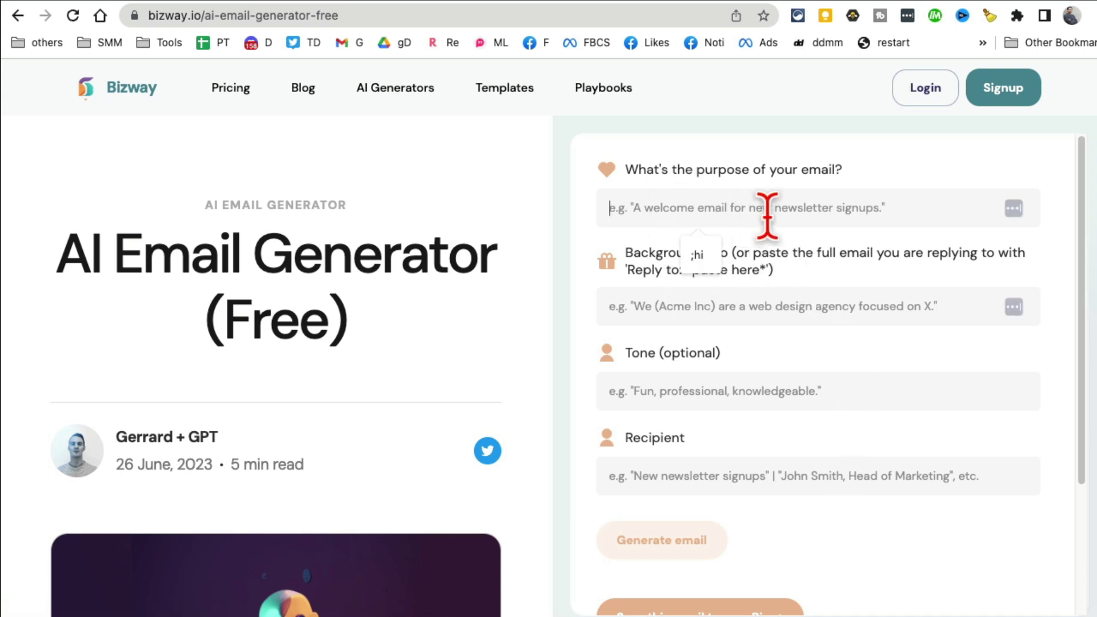
text(a welcome email to new buyer)
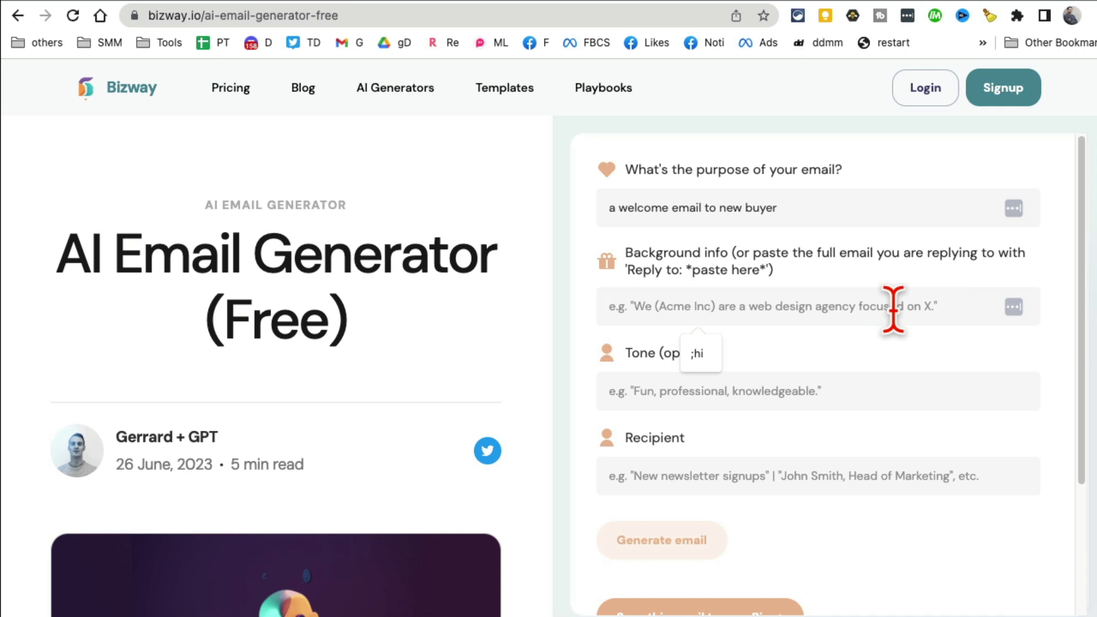
text(we provide facebook ads serv)
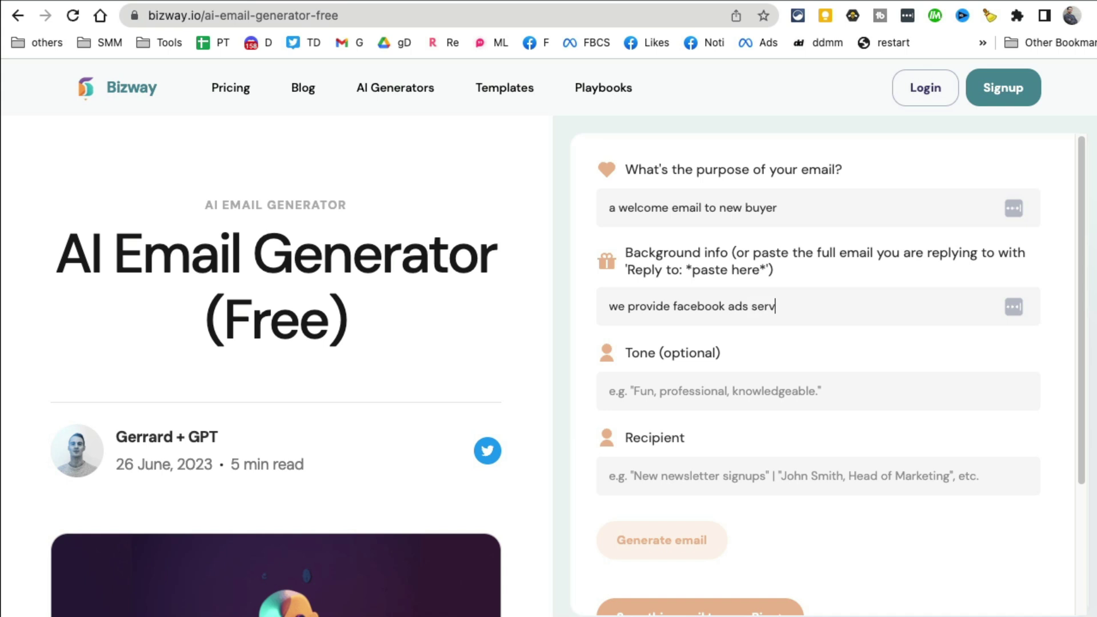
- Enter a fun tone along with the welcome-email purpose, facebook ads background and recipient 'hi'
click(826, 398)
text(fun)
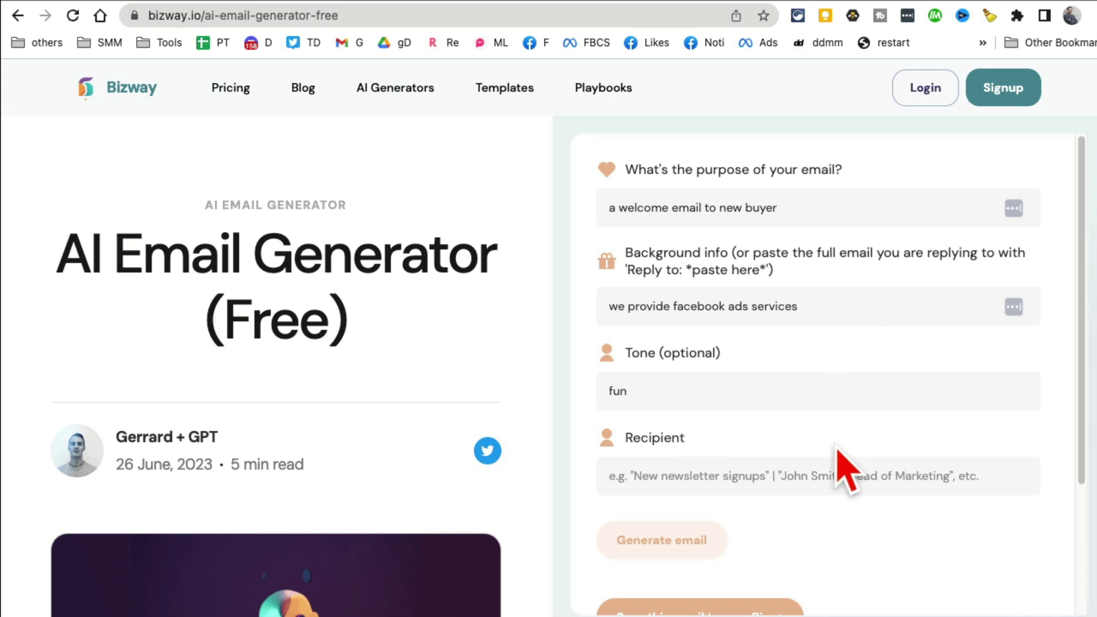
scroll(845, 472, down, 1)
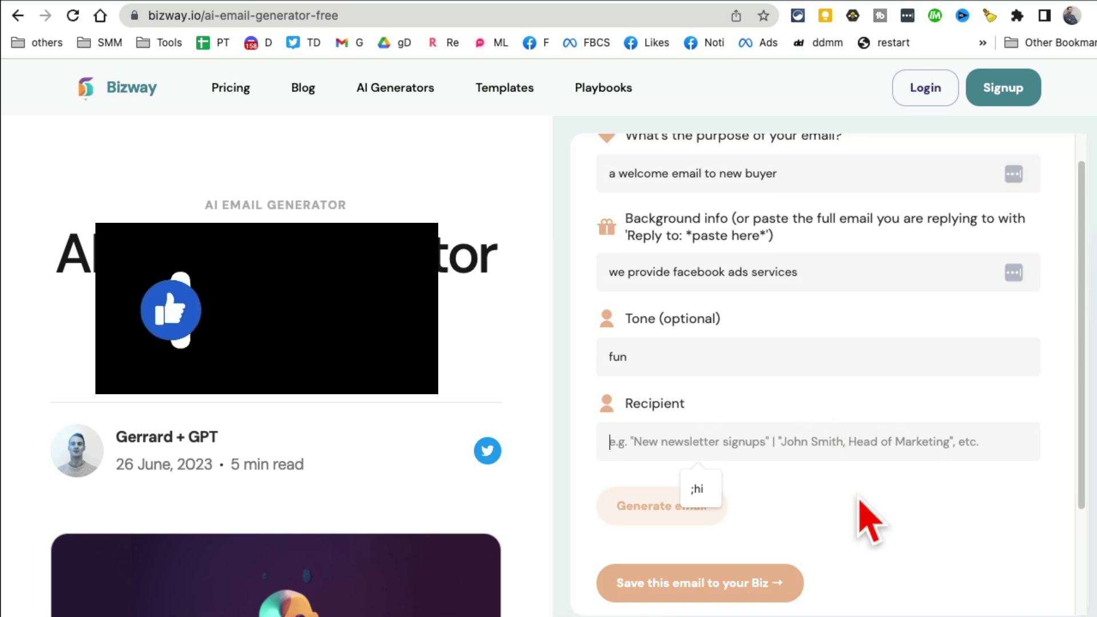
text(hi)
scroll(878, 525, down, 1)
scroll(883, 526, down, 2)
- Generate the fun welcome email for Facebook Ads customers from the form answers
click(661, 379)
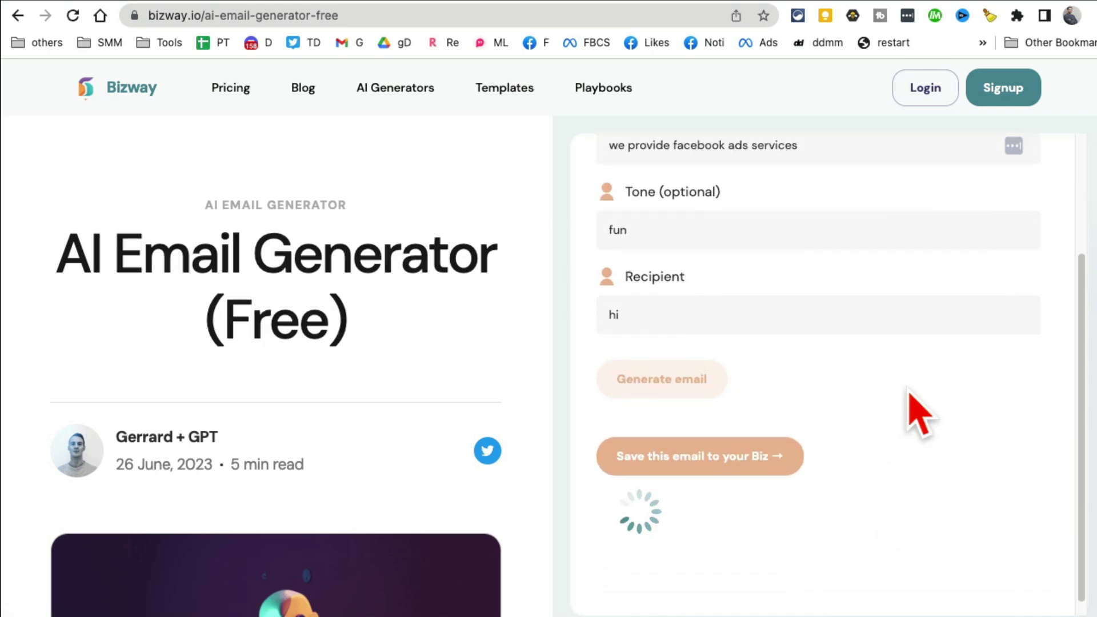
scroll(918, 414, down, 1)
scroll(929, 414, down, 1)
scroll(940, 416, down, 3)
scroll(942, 416, down, 3)
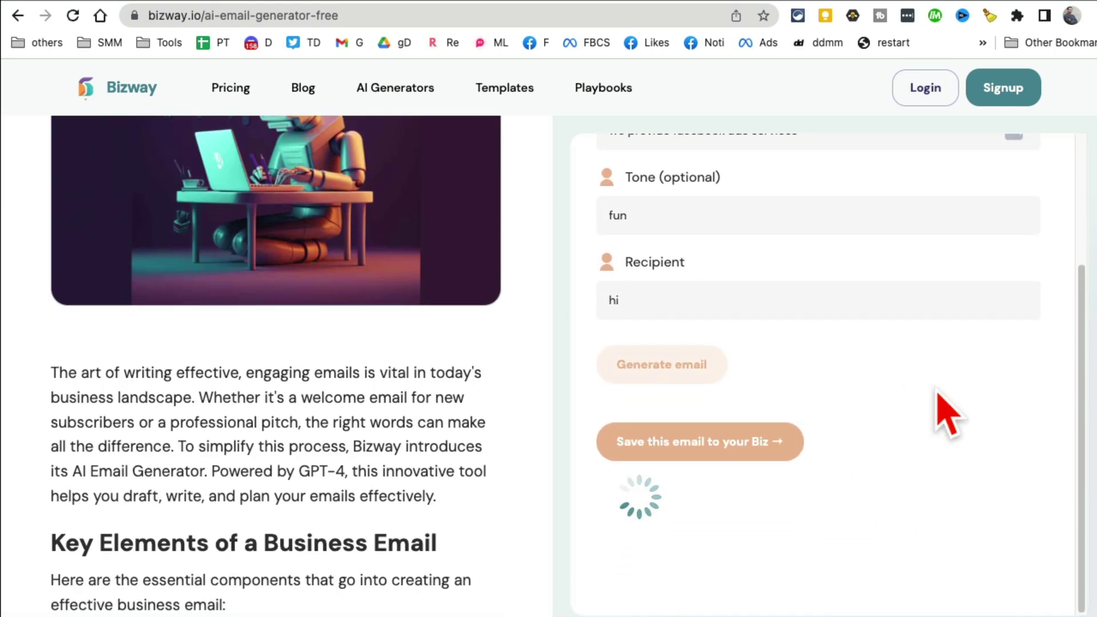
scroll(416, 380, down, 2)
scroll(416, 380, down, 5)
scroll(416, 380, down, 5)
scroll(420, 394, down, 1)
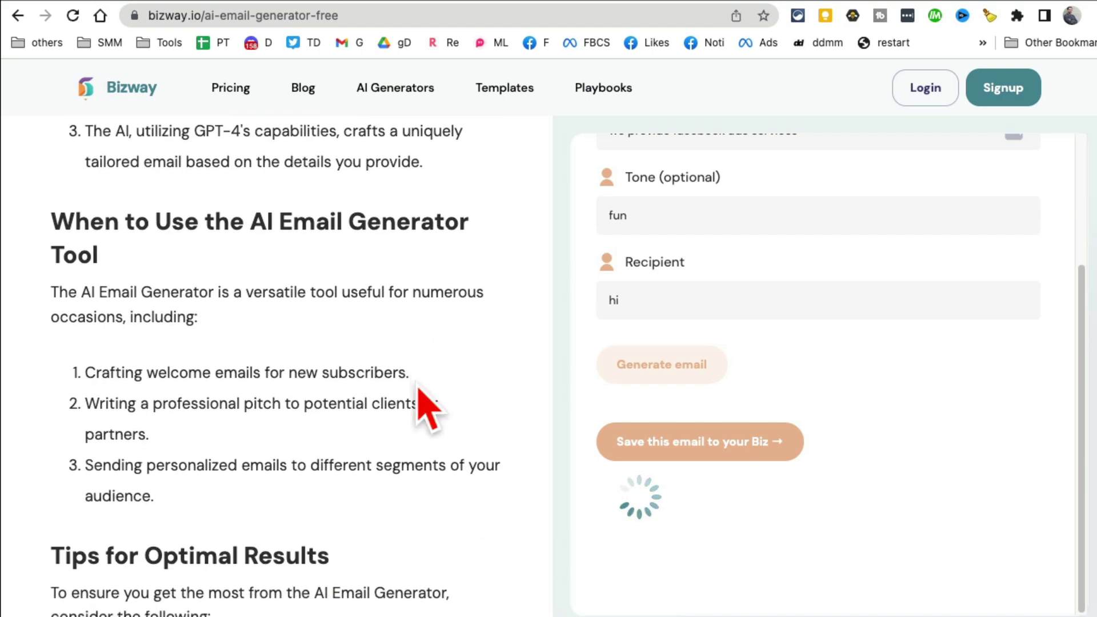
scroll(419, 390, down, 4)
scroll(419, 390, down, 5)
scroll(418, 390, down, 3)
scroll(419, 390, down, 1)
scroll(925, 400, down, 2)
scroll(923, 399, down, 2)
scroll(931, 402, down, 1)
scroll(925, 400, down, 2)
scroll(925, 399, down, 2)
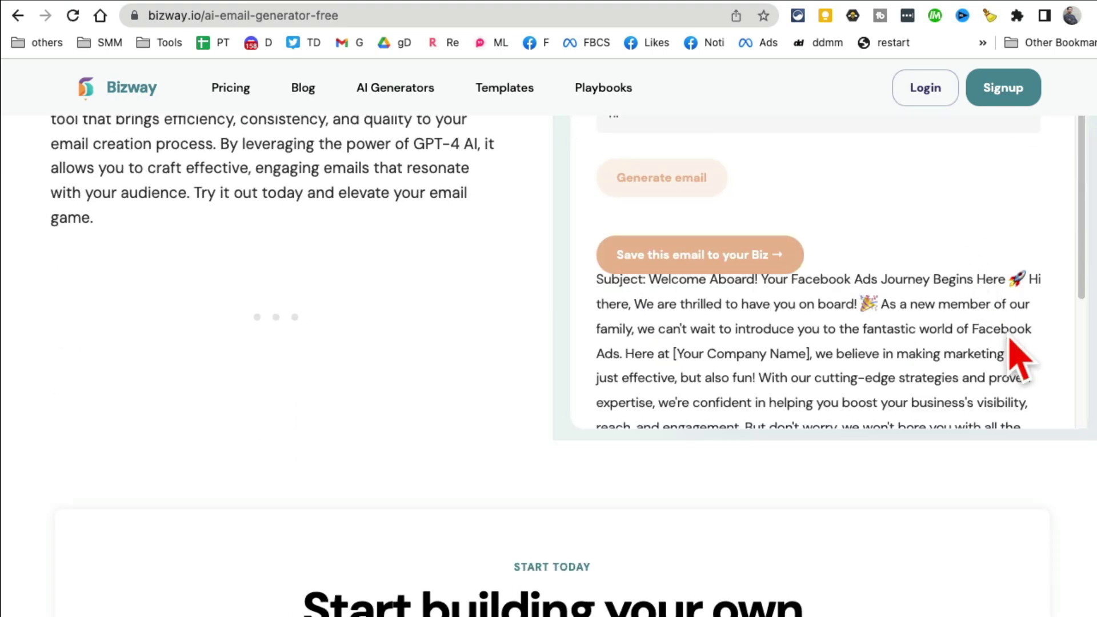
scroll(1010, 343, down, 1)
scroll(942, 274, down, 1)
drag(862, 159, 917, 300)
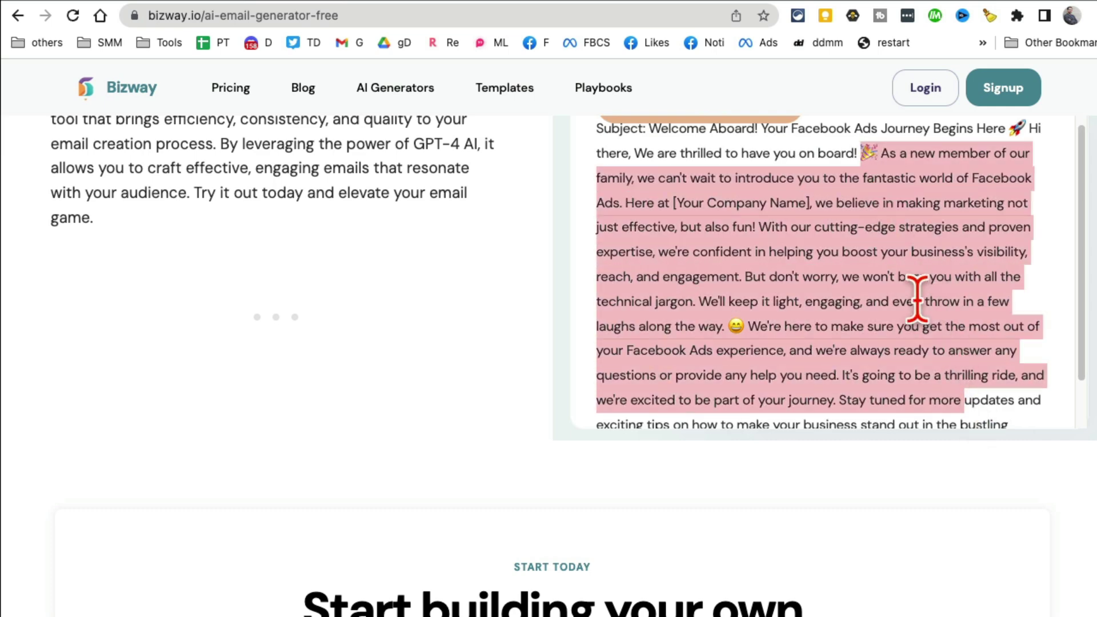
drag(780, 227, 901, 376)
scroll(906, 390, down, 1)
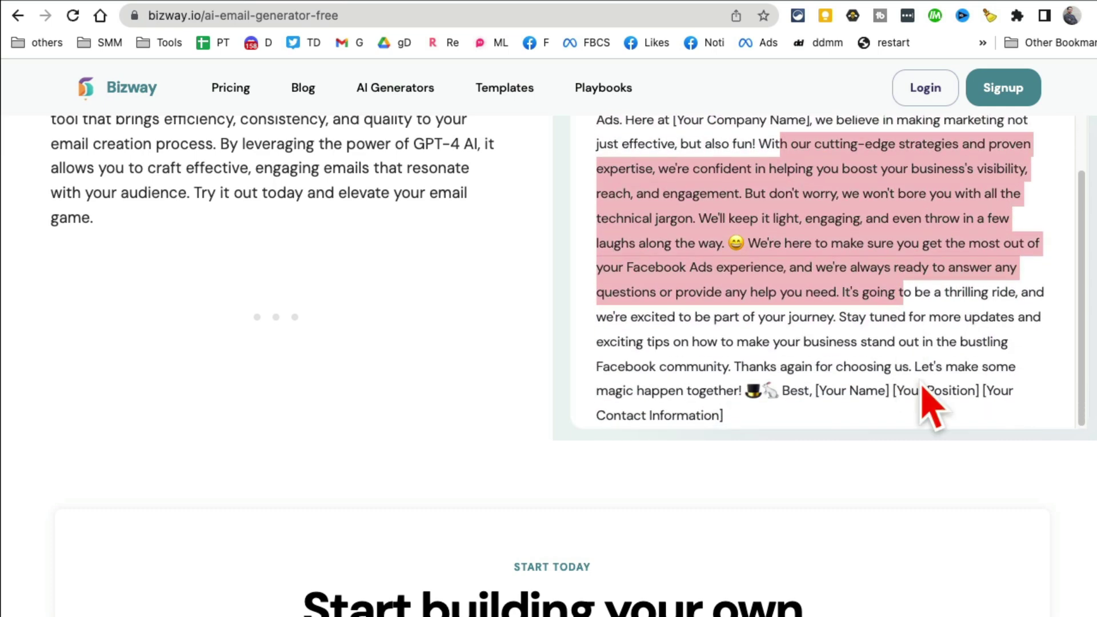
scroll(908, 360, down, 1)
scroll(894, 318, up, 1)
scroll(874, 283, up, 5)
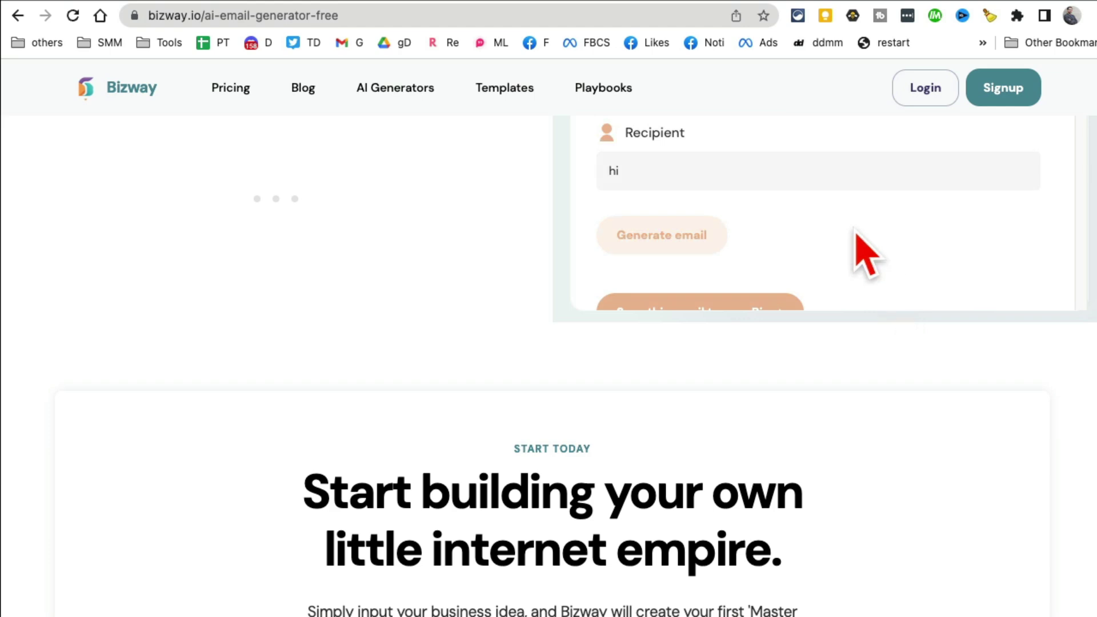
scroll(865, 258, down, 2)
scroll(926, 300, down, 1)
scroll(942, 309, up, 3)
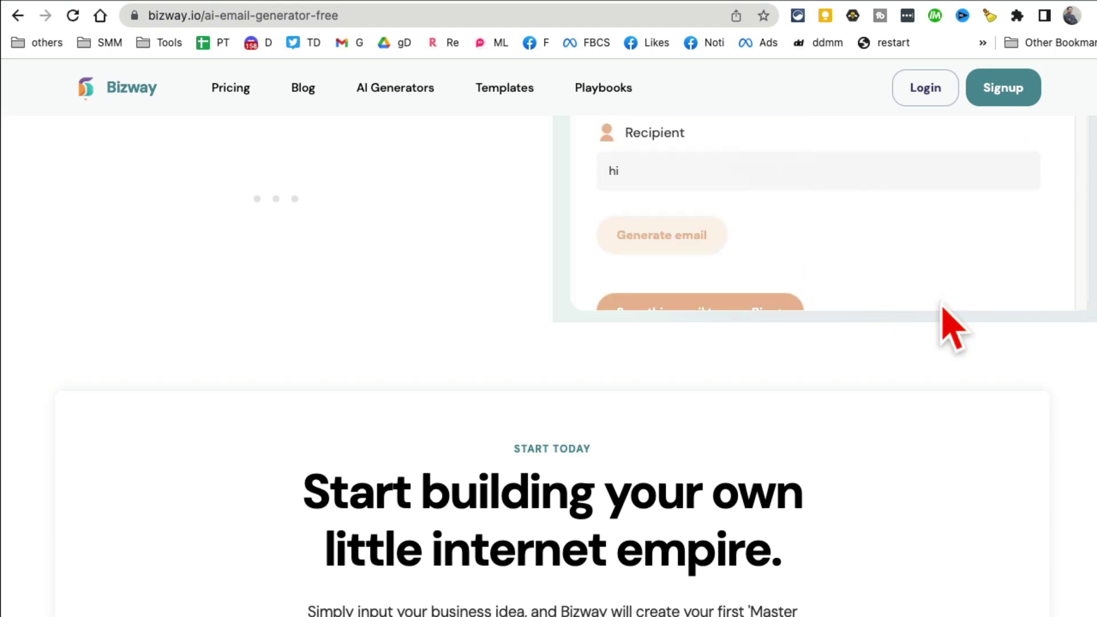
scroll(446, 317, up, 4)
- Leave Bizway for prospre.io and highlight the subtitle about personalized meal plans
click(403, 87)
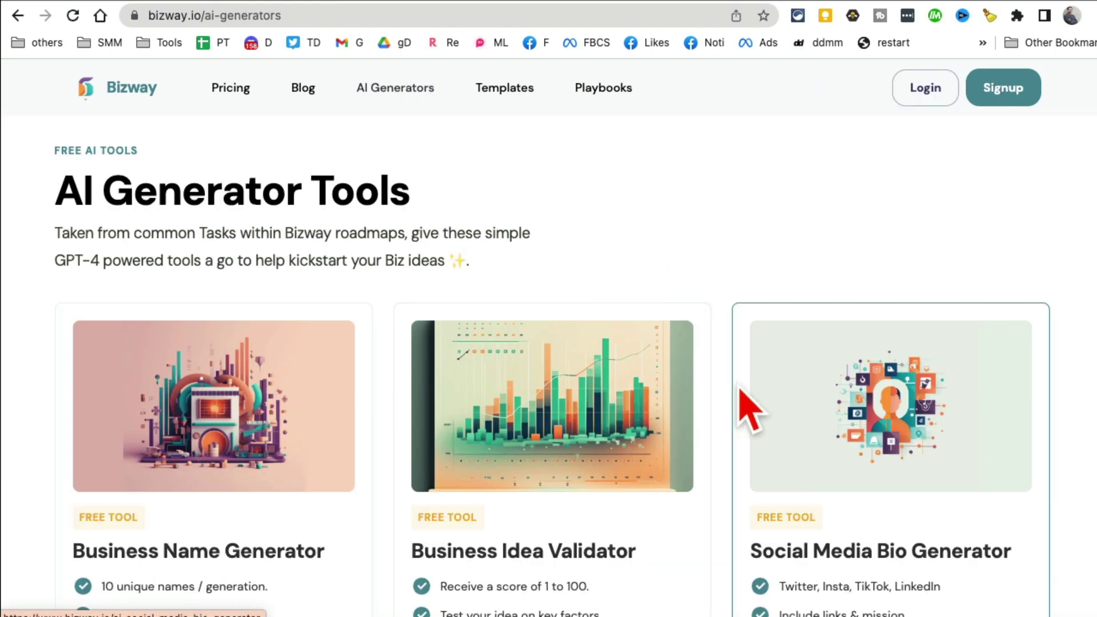
scroll(668, 438, down, 2)
scroll(514, 411, down, 1)
scroll(514, 352, up, 3)
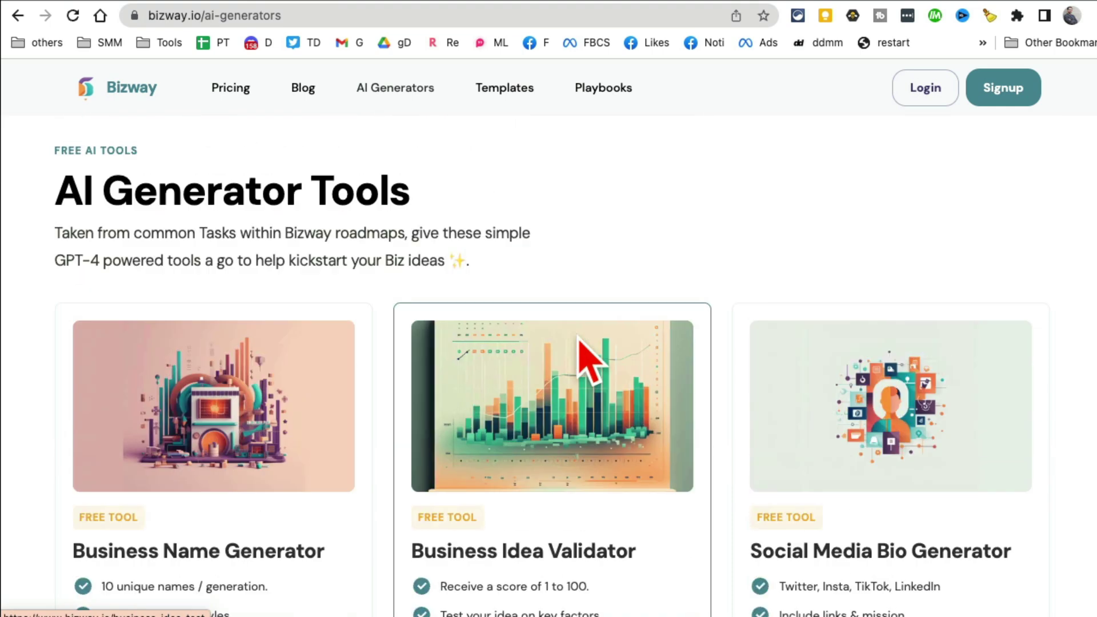
click(130, 99)
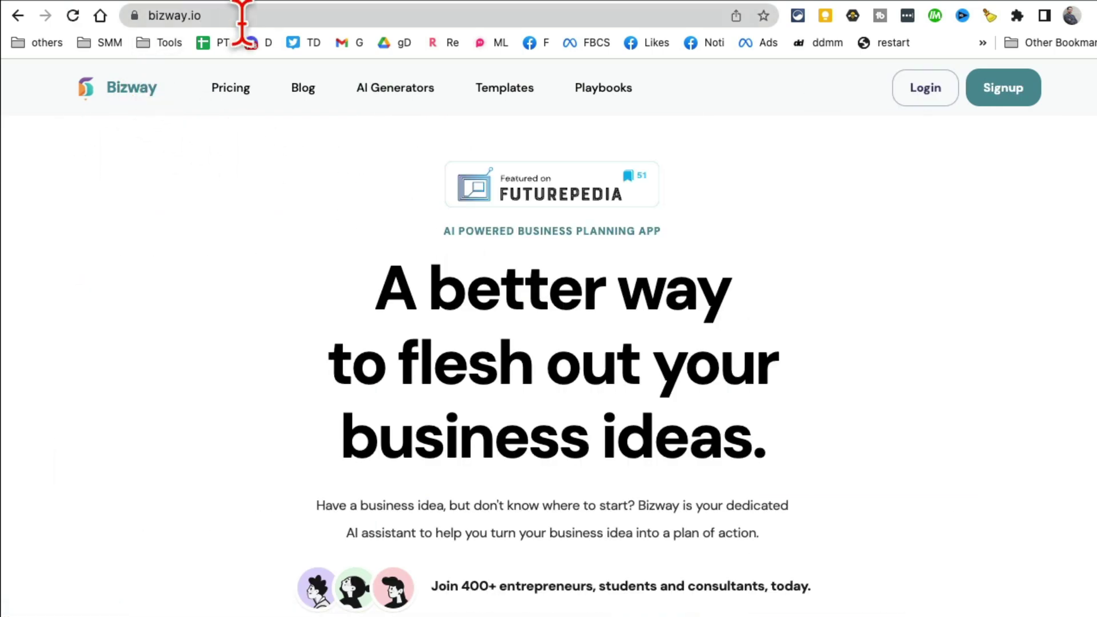
click(369, 4)
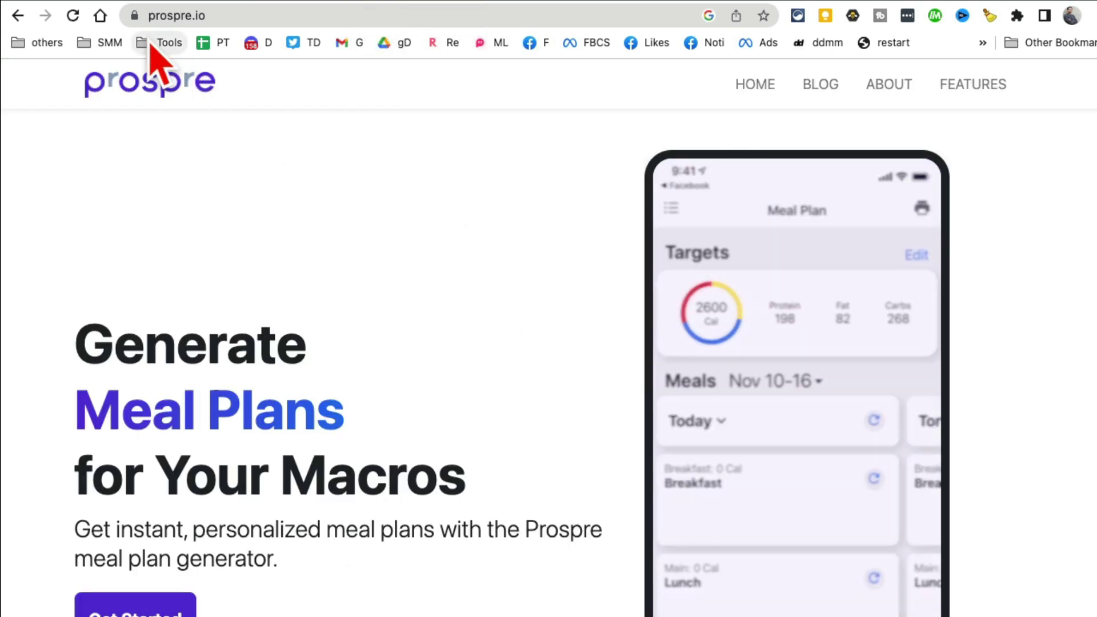
click(228, 16)
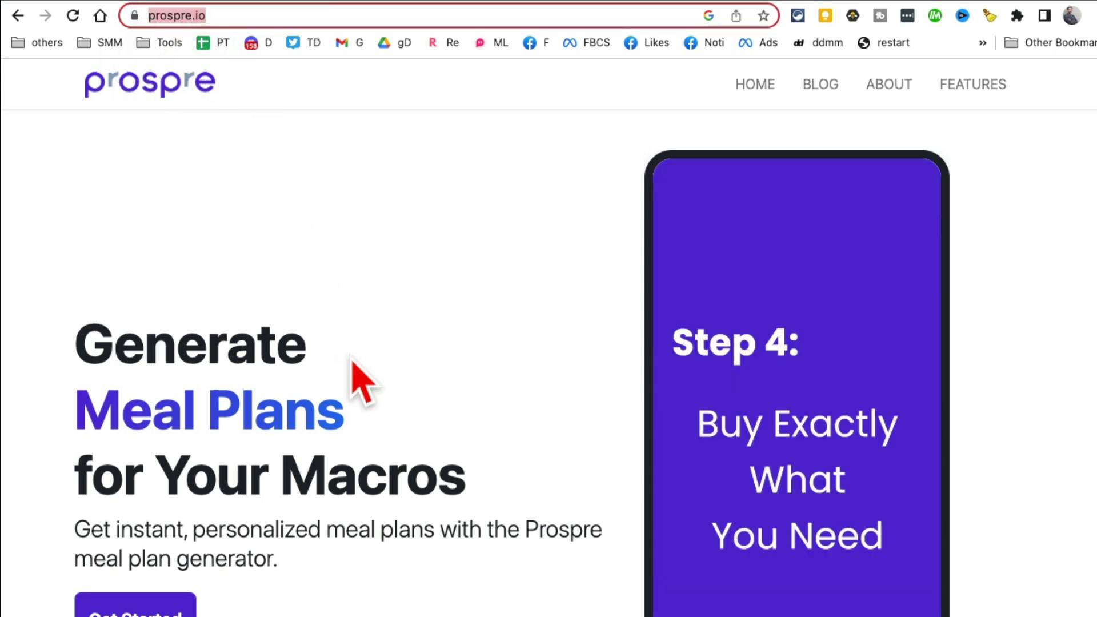
scroll(390, 442, down, 1)
scroll(384, 424, down, 2)
scroll(708, 412, down, 1)
scroll(730, 431, down, 2)
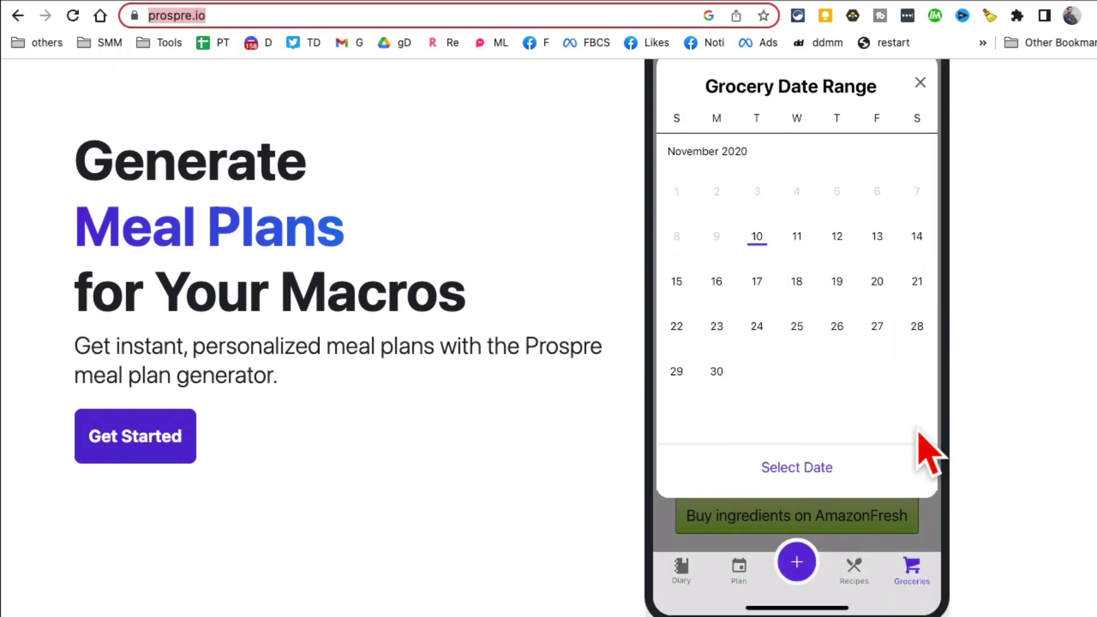
scroll(933, 446, down, 5)
scroll(519, 428, down, 2)
scroll(771, 469, down, 3)
scroll(773, 468, up, 10)
scroll(514, 458, down, 2)
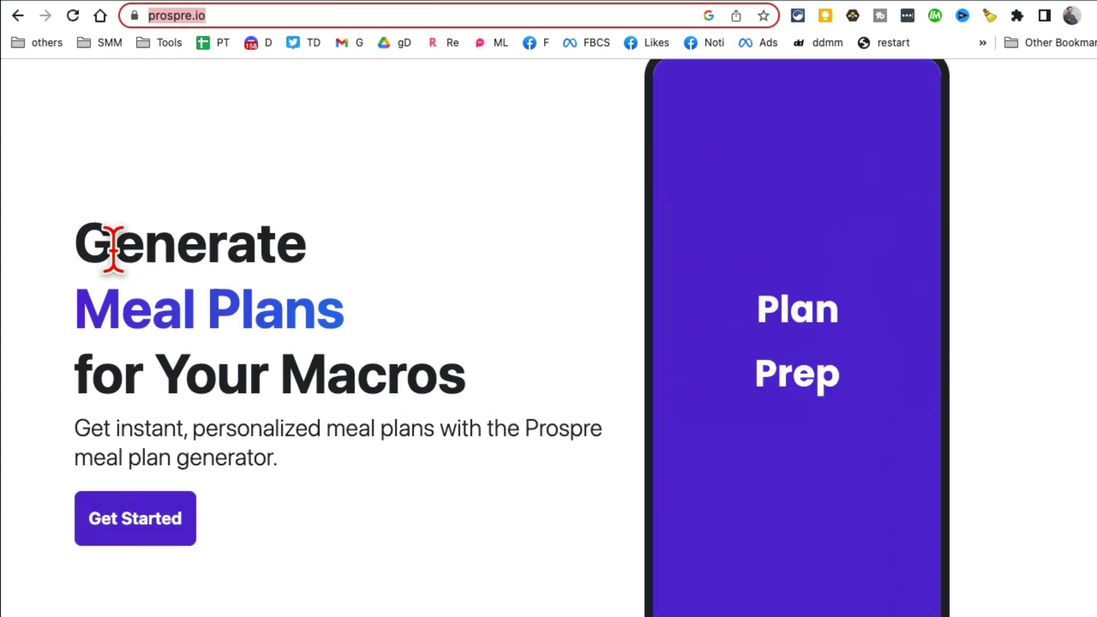
mouse_move(112, 246)
mouse_down()
mouse_move(301, 262)
mouse_move(325, 375)
mouse_move(446, 393)
mouse_up()
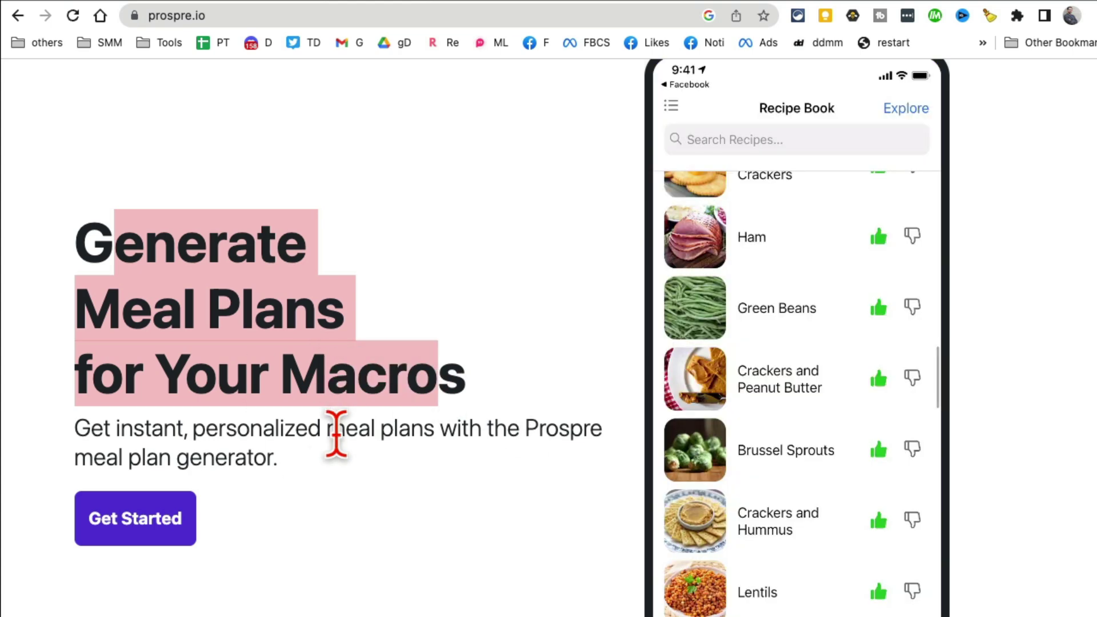
drag(263, 433, 522, 517)
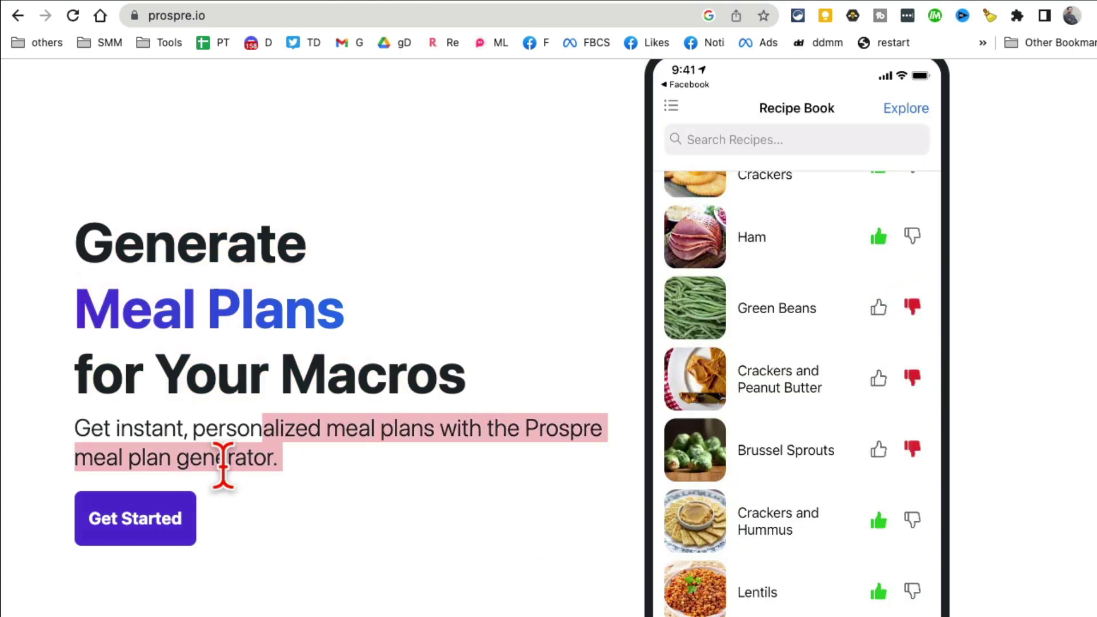
- Start the generator in imperial units and enter height 5 ft 9 in and weight 166 lb
click(165, 529)
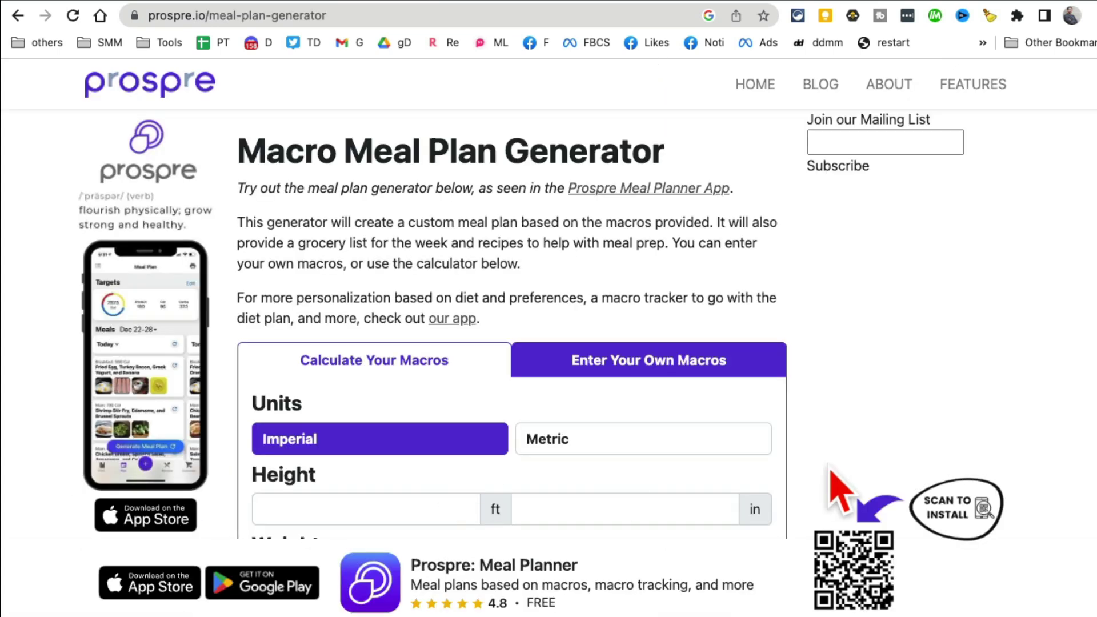
scroll(386, 429, down, 3)
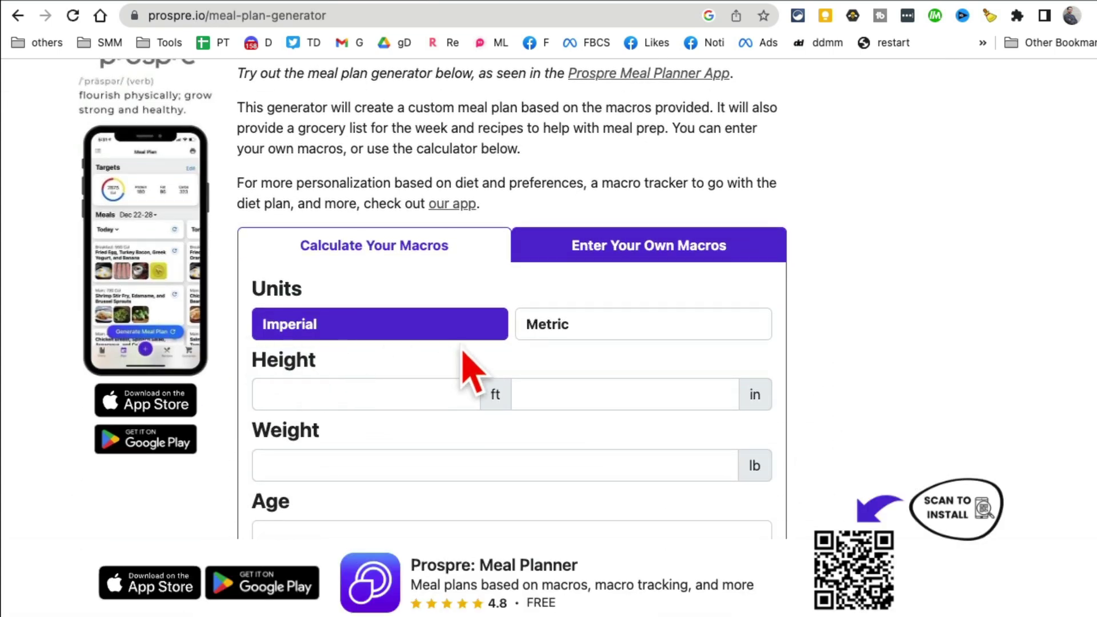
click(523, 329)
click(353, 340)
click(339, 398)
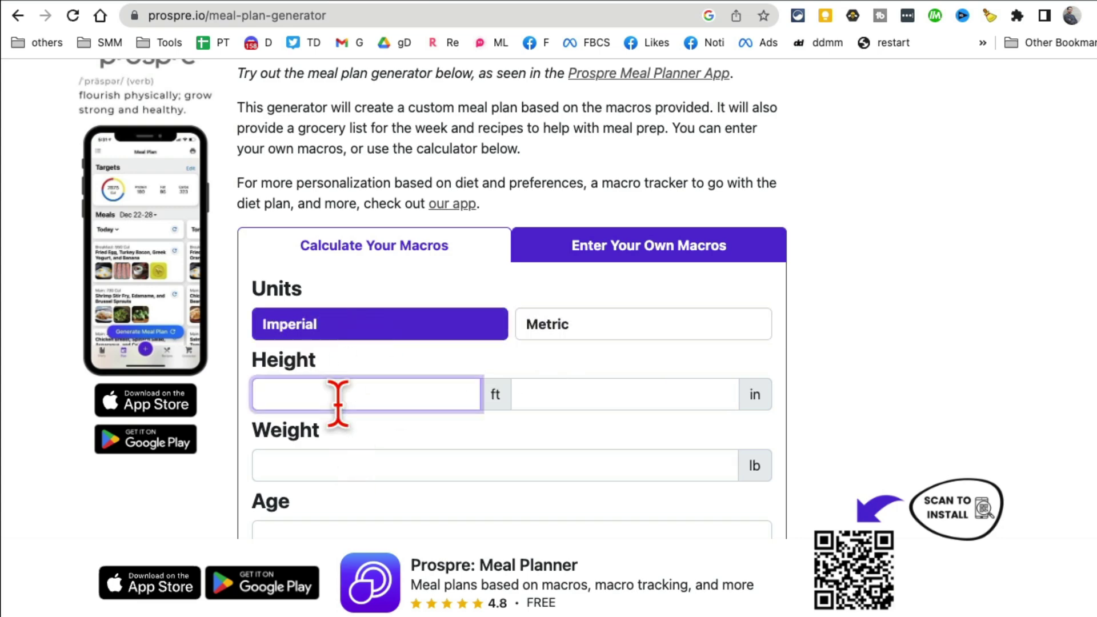
text(5)
click(601, 388)
text(9)
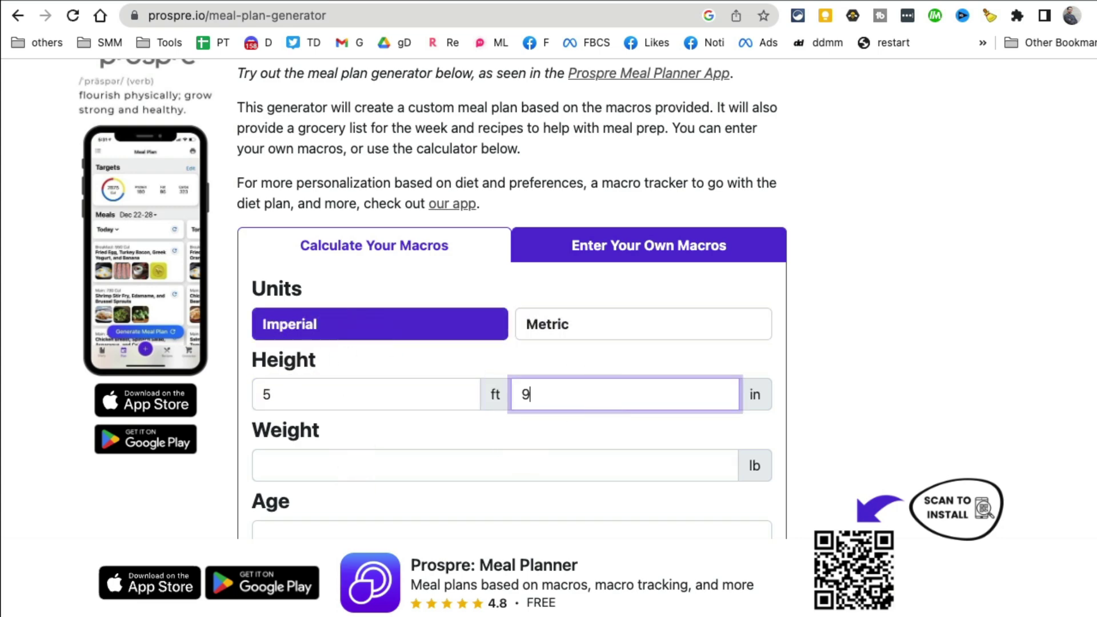
click(424, 454)
text(166)
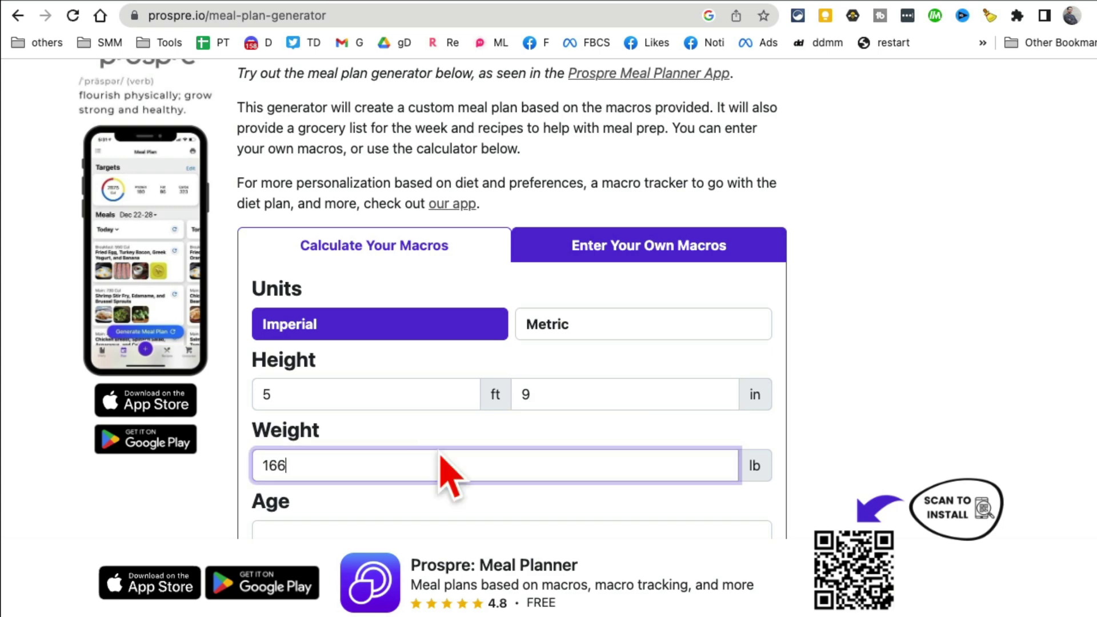
scroll(548, 473, down, 3)
scroll(421, 245, down, 2)
scroll(387, 245, up, 2)
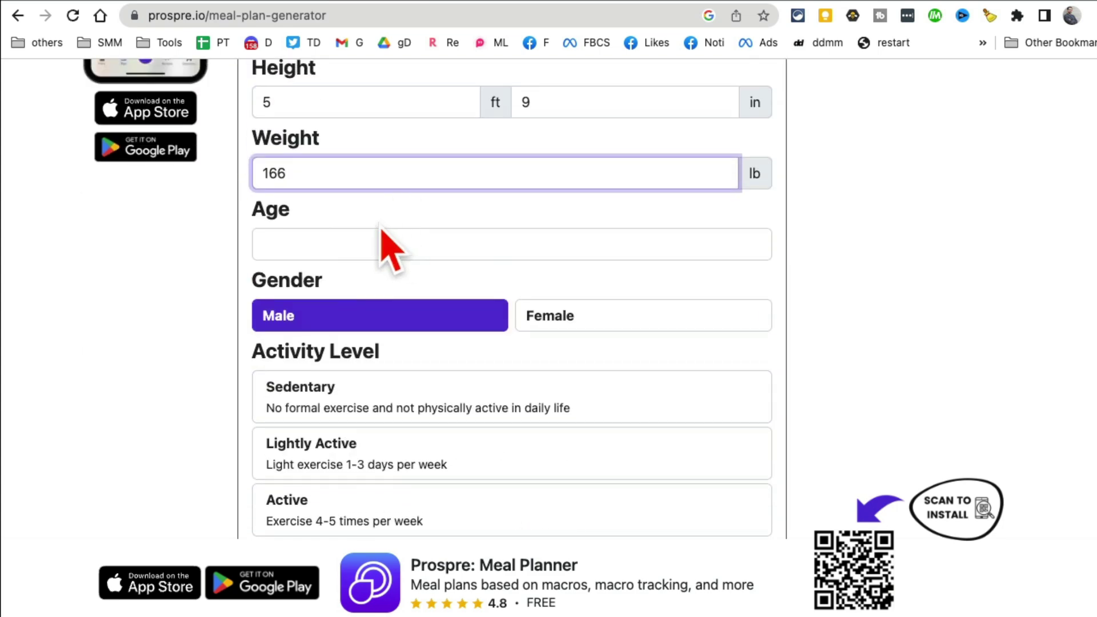
- Enter age 34, set activity to Active and the goal to Lose Weight with a normal diet
click(368, 237)
text(4)
scroll(974, 429, down, 1)
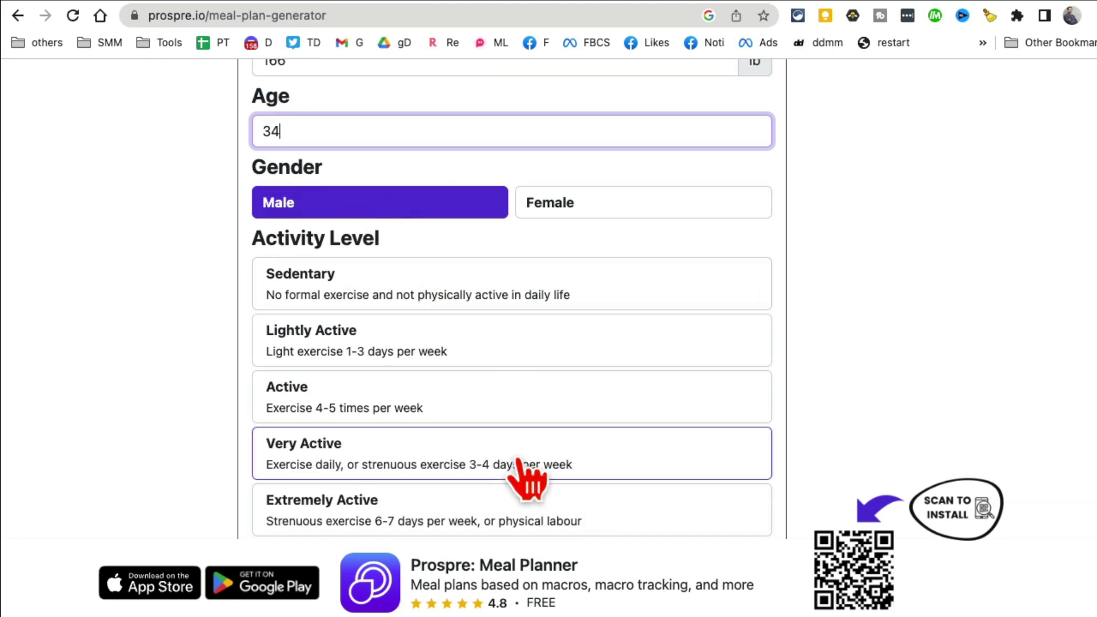
click(732, 410)
scroll(737, 424, down, 3)
scroll(737, 424, down, 3)
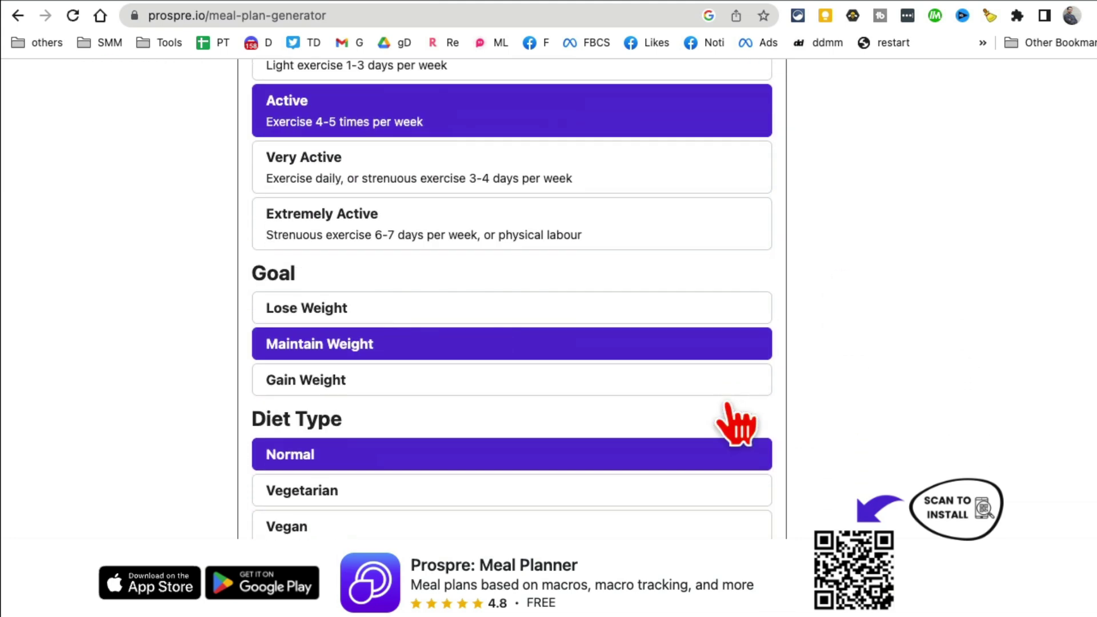
click(326, 315)
click(302, 350)
click(336, 317)
scroll(311, 350, down, 5)
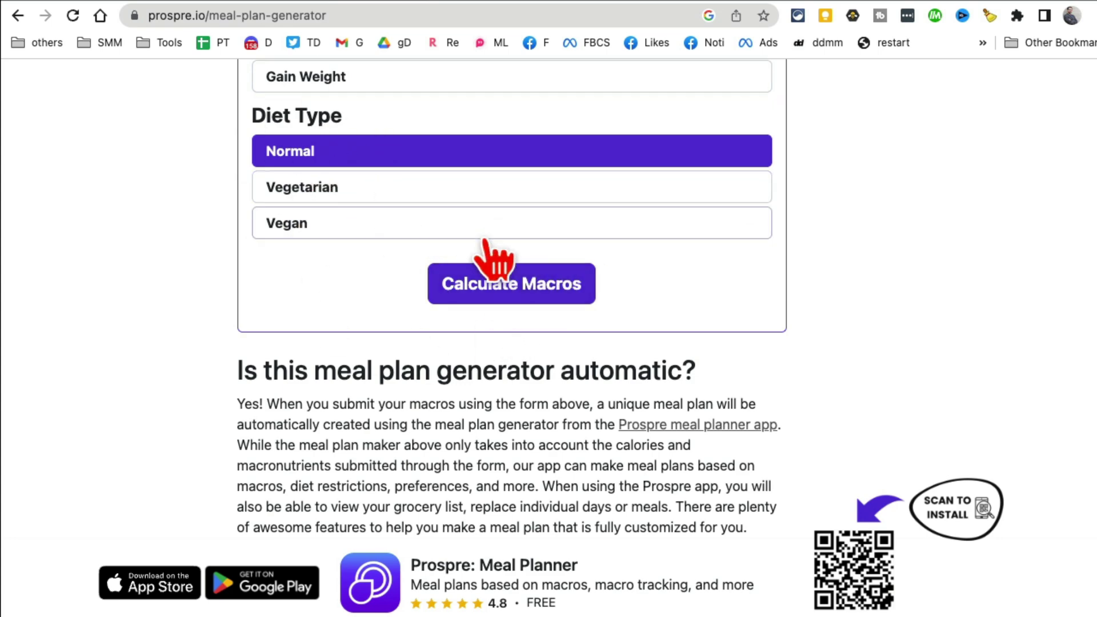
- Calculate the suggested macros (2113 kcal, 132 g protein, 238 g carbs, 70 g fat), generate the meal plan and go back home
click(563, 285)
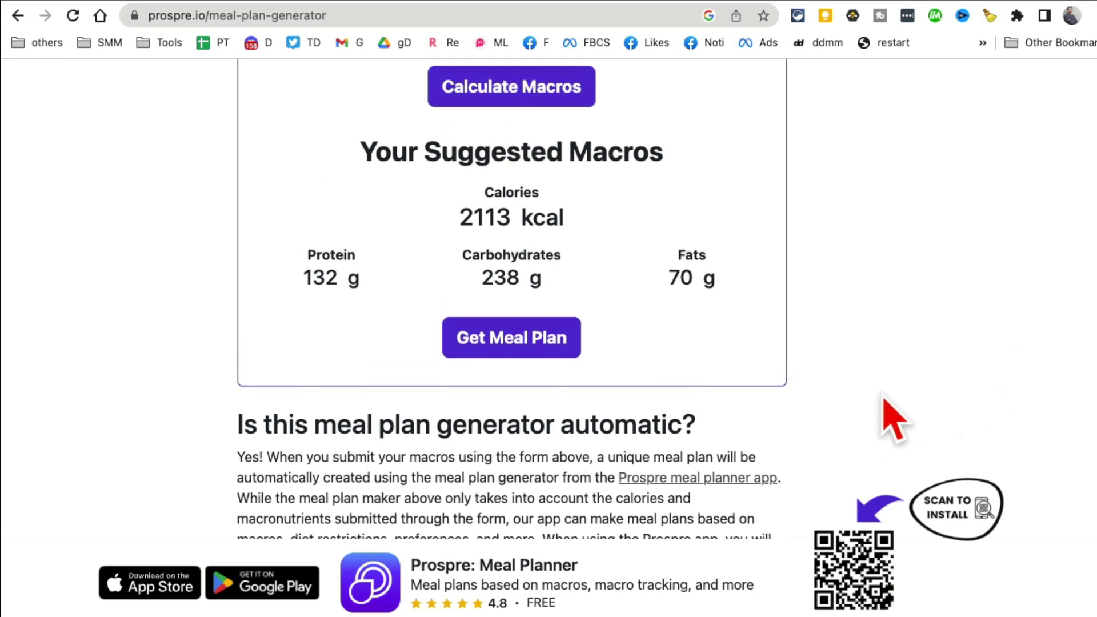
scroll(891, 395, up, 1)
drag(460, 220, 778, 329)
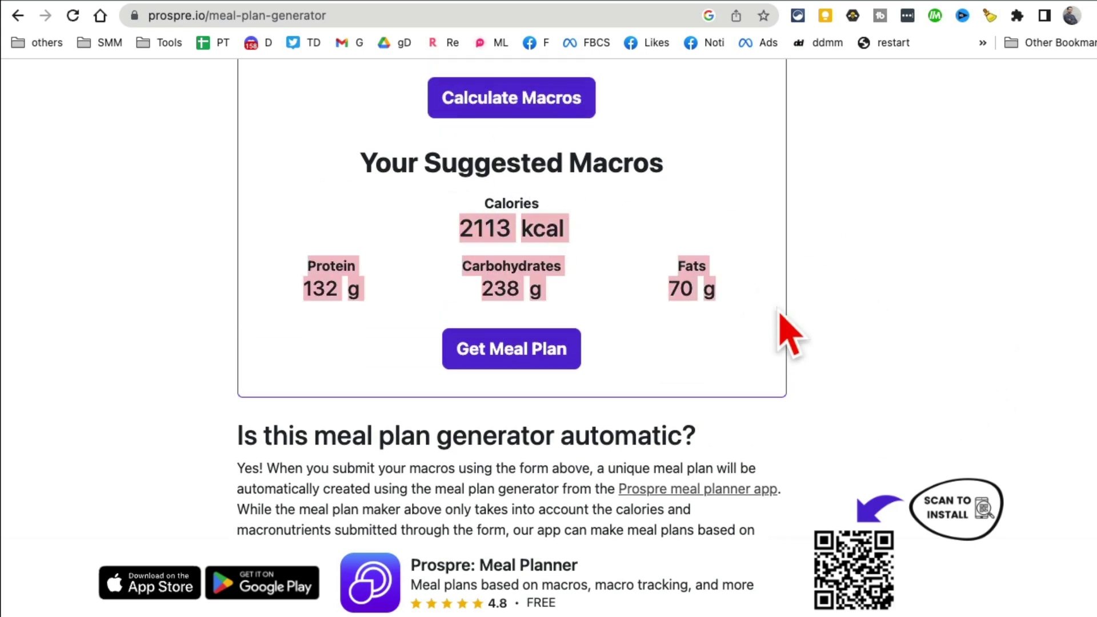
click(737, 338)
click(536, 351)
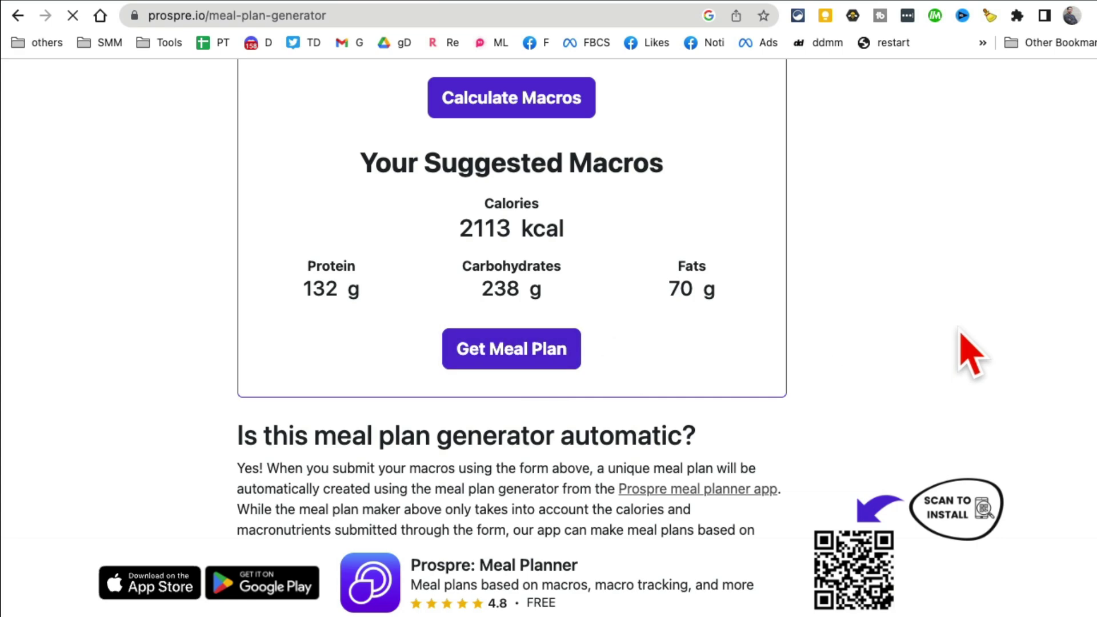
scroll(955, 368, down, 1)
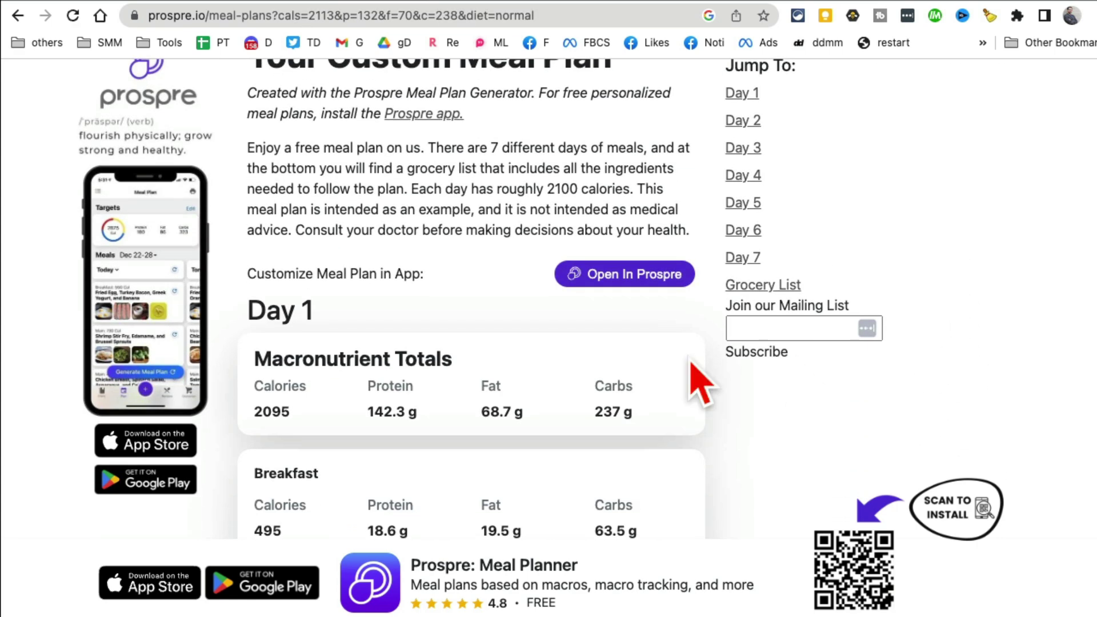
scroll(600, 381, down, 1)
scroll(579, 368, down, 1)
scroll(578, 366, down, 1)
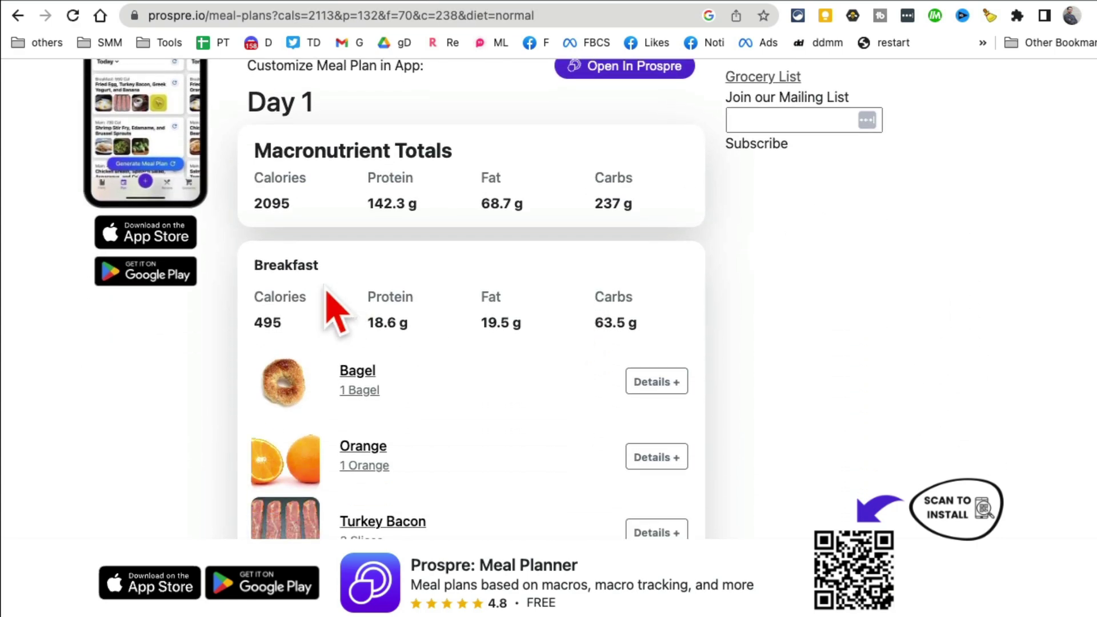
scroll(477, 399, up, 5)
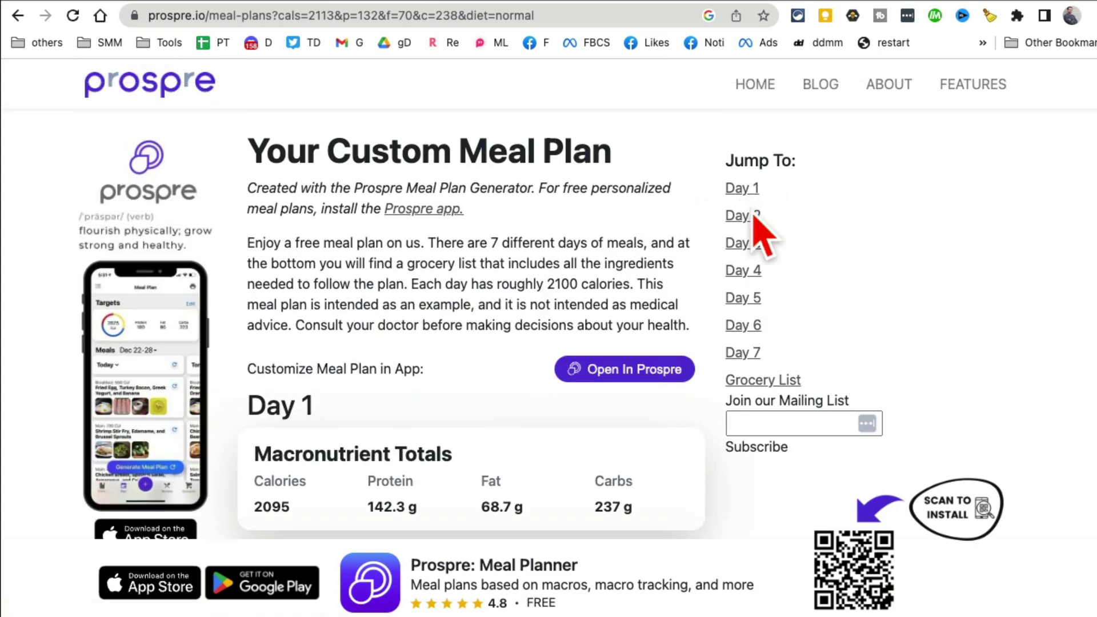
scroll(489, 428, down, 1)
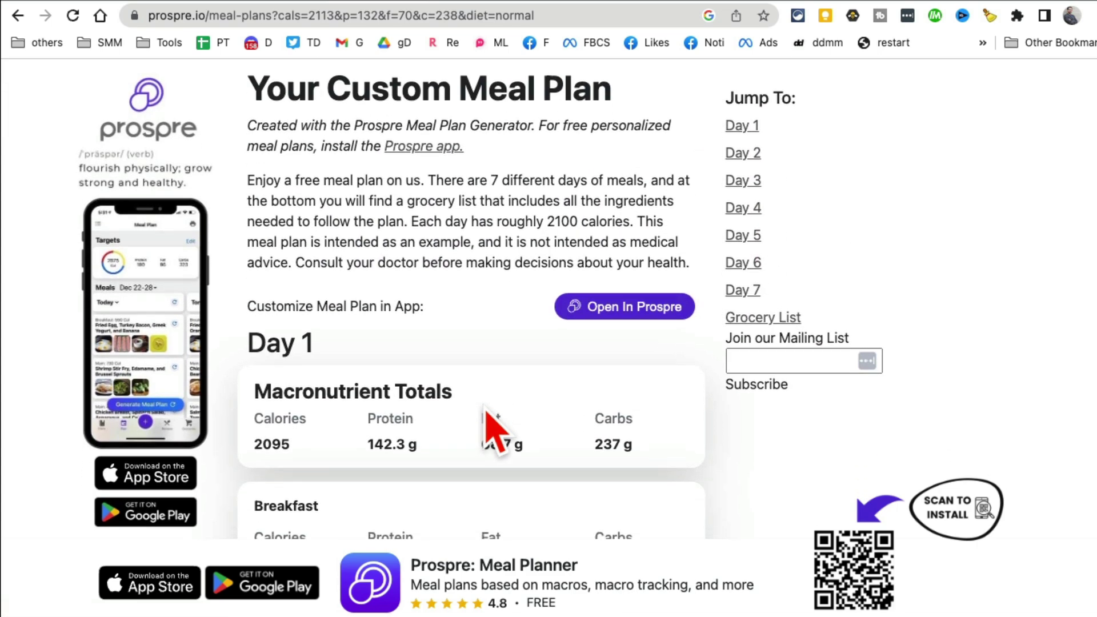
scroll(497, 420, down, 2)
scroll(514, 425, down, 3)
scroll(532, 420, down, 2)
scroll(537, 386, down, 3)
scroll(515, 326, down, 3)
scroll(480, 360, down, 2)
scroll(553, 401, down, 4)
scroll(551, 395, down, 2)
scroll(551, 391, down, 3)
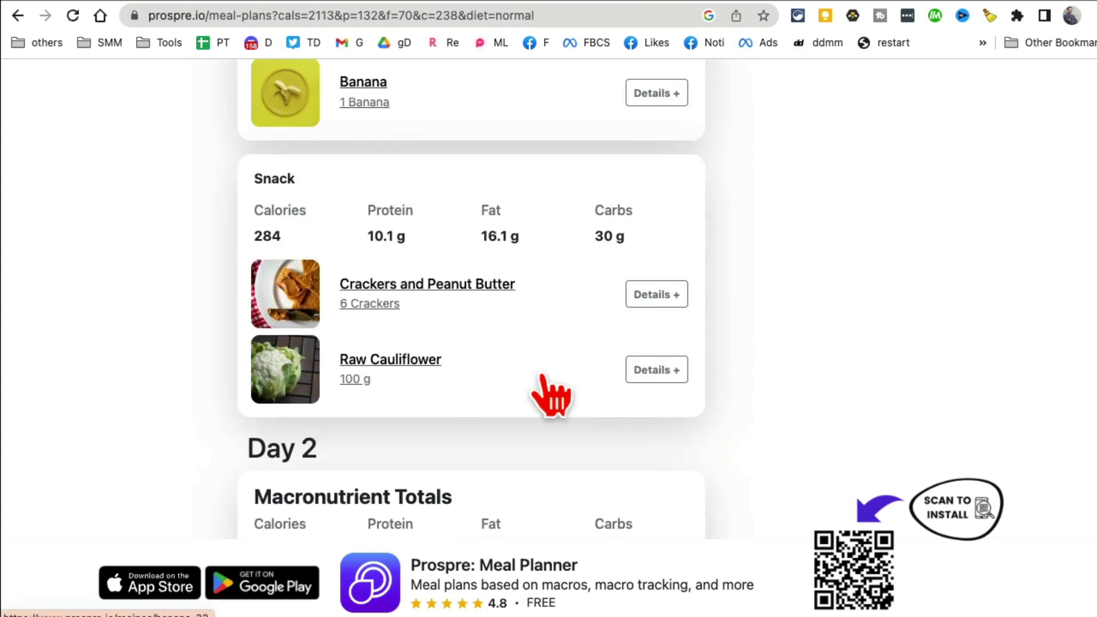
scroll(551, 394, down, 1)
scroll(551, 394, down, 2)
scroll(526, 314, down, 1)
scroll(580, 384, down, 2)
scroll(648, 380, down, 3)
scroll(534, 342, down, 4)
scroll(534, 350, down, 5)
scroll(536, 347, down, 5)
scroll(534, 343, down, 5)
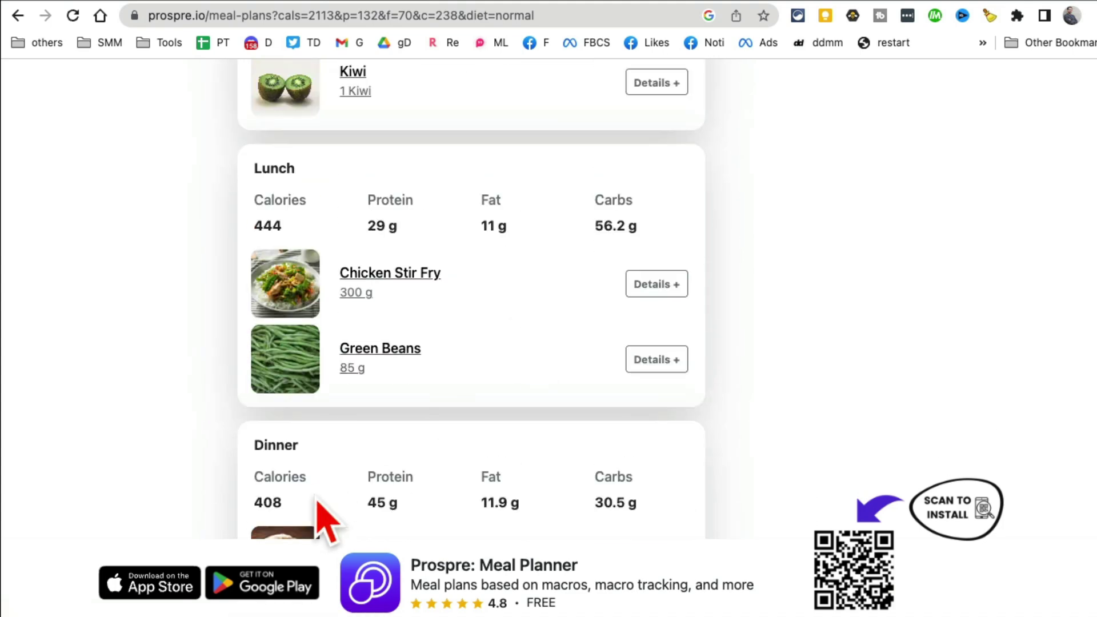
scroll(557, 480, up, 10)
scroll(599, 404, up, 8)
scroll(595, 465, up, 5)
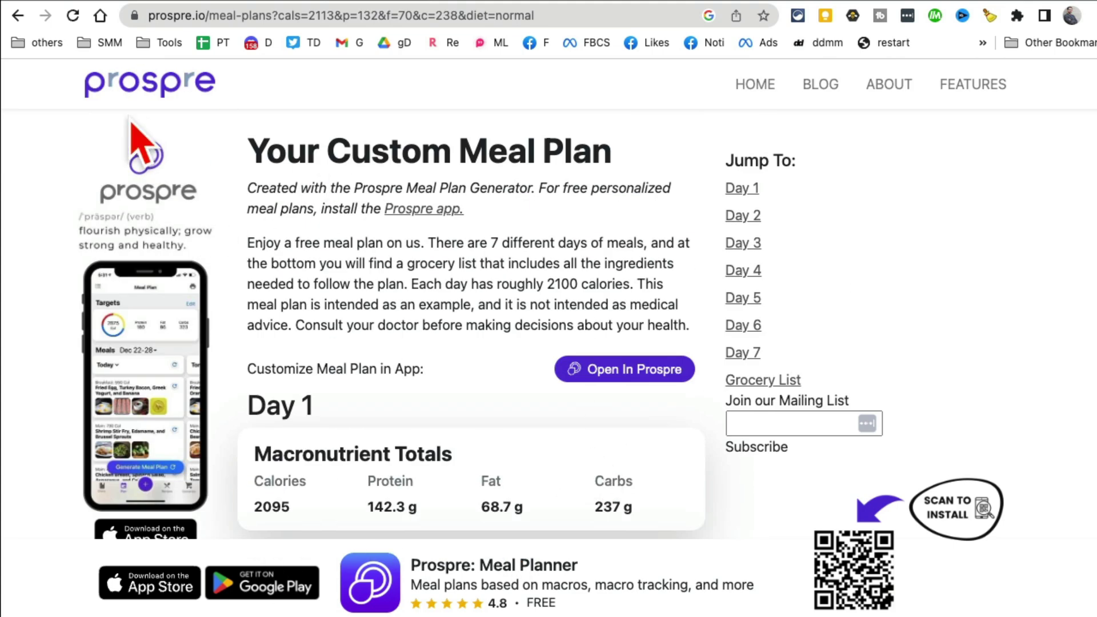
click(192, 110)
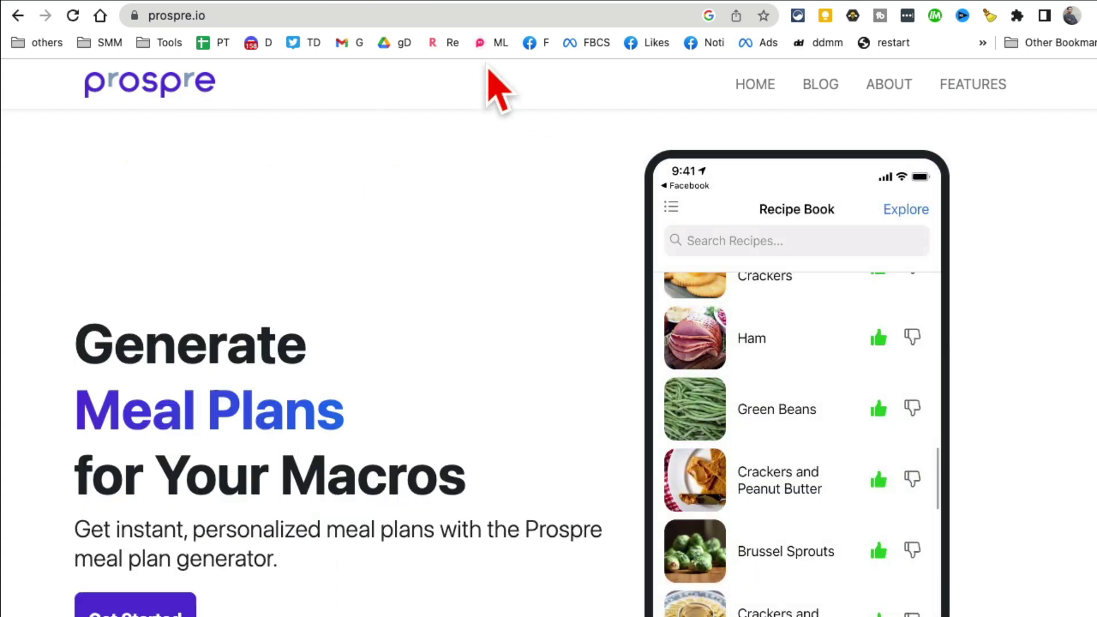
- Switch to aibabygenerator.com and reload it without the pricing anchor in the address
click(458, 8)
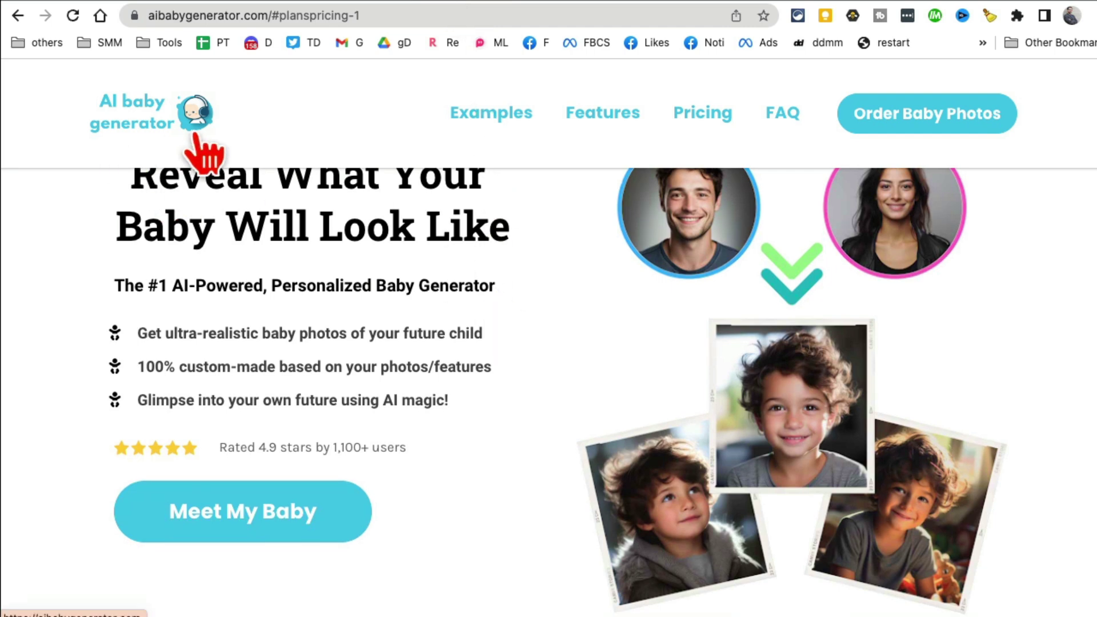
drag(274, 16, 522, 17)
key(BackSpace)
key(Return)
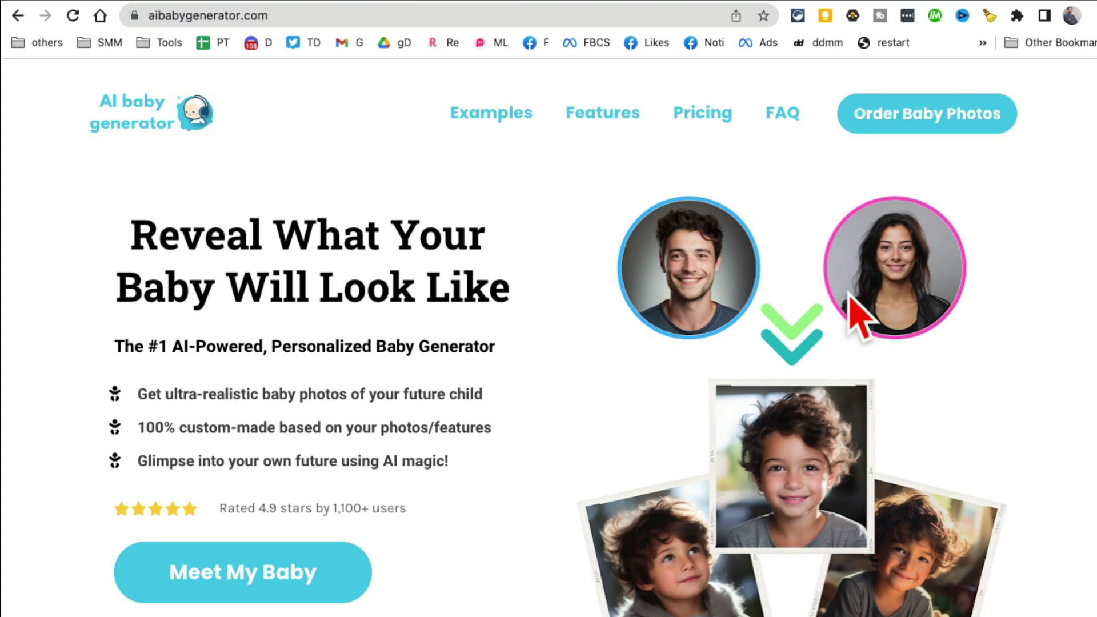
scroll(1028, 325, down, 1)
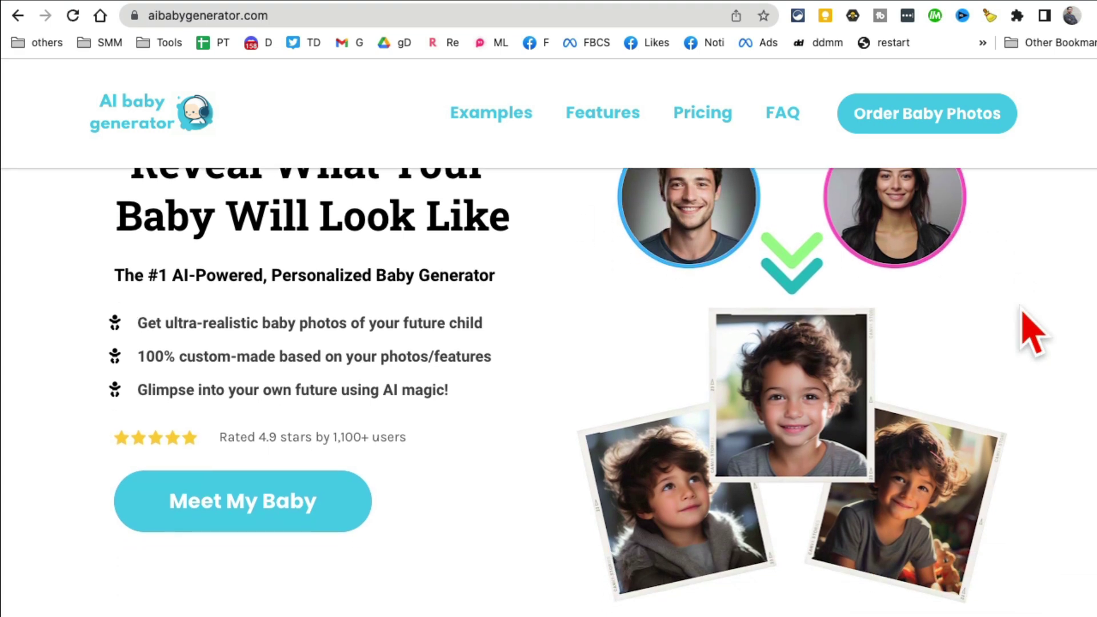
scroll(1028, 330, up, 1)
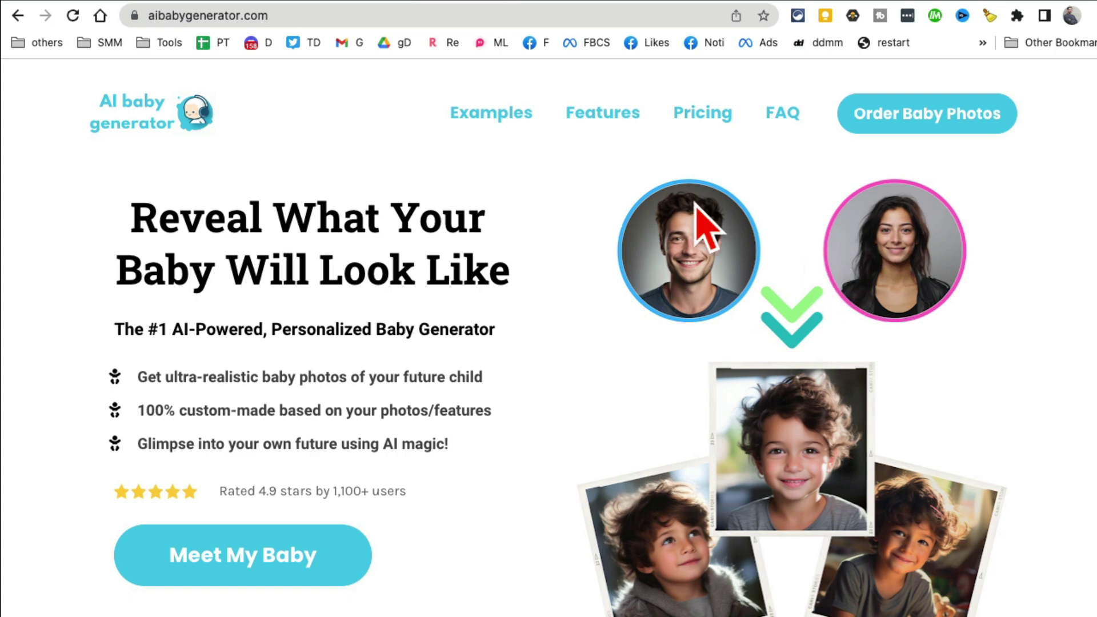
scroll(932, 415, down, 1)
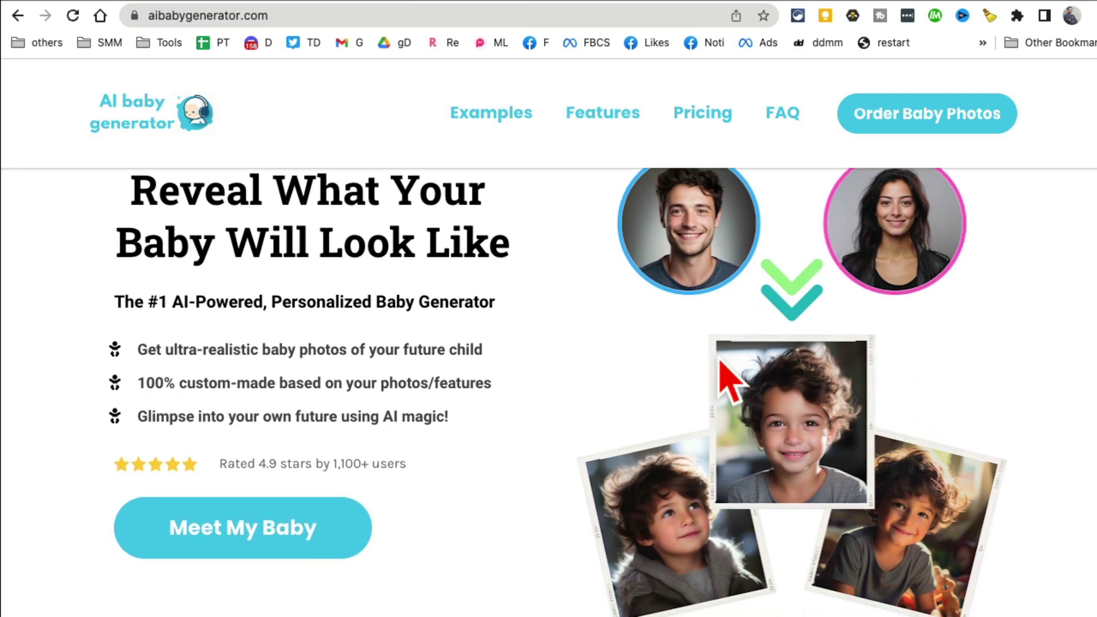
- Open the baby photo order form via the Meet My Baby button
click(244, 535)
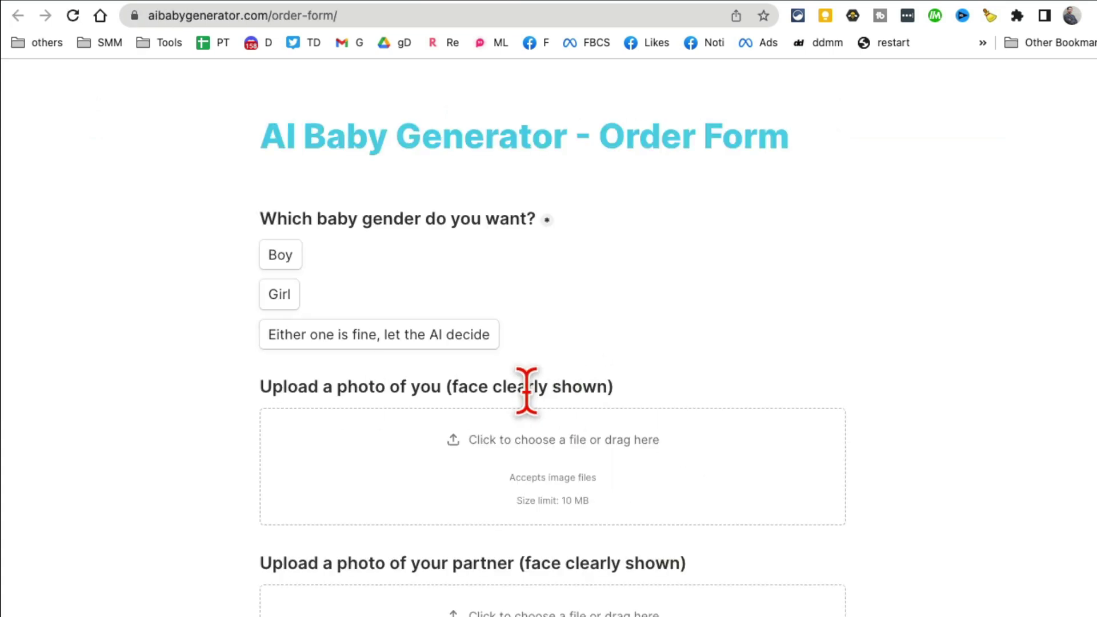
scroll(754, 421, down, 2)
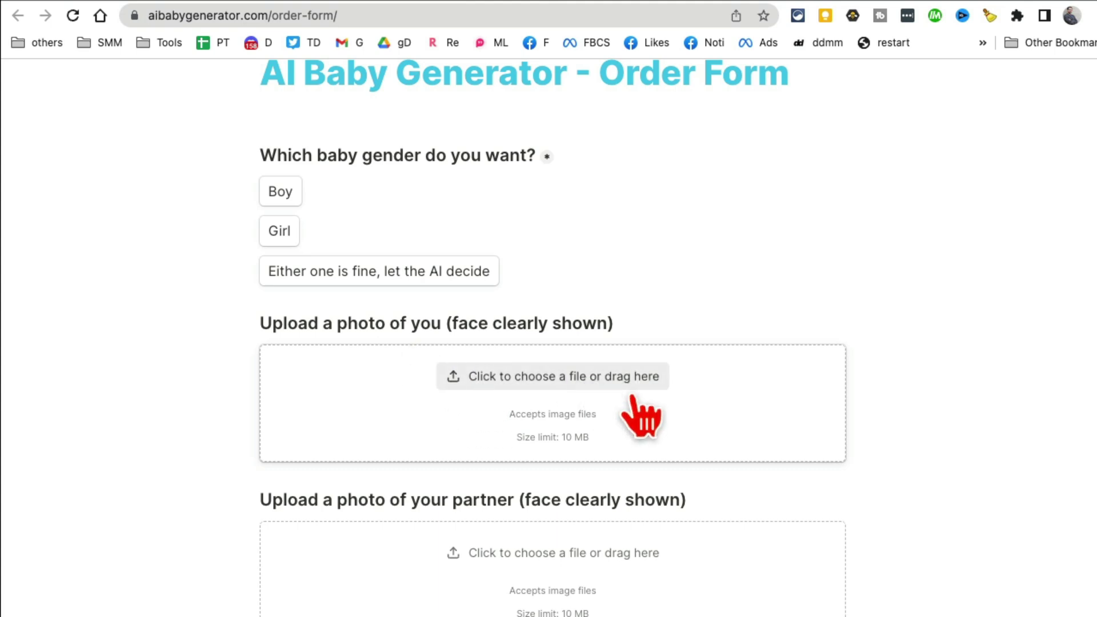
scroll(780, 454, down, 2)
scroll(777, 472, down, 2)
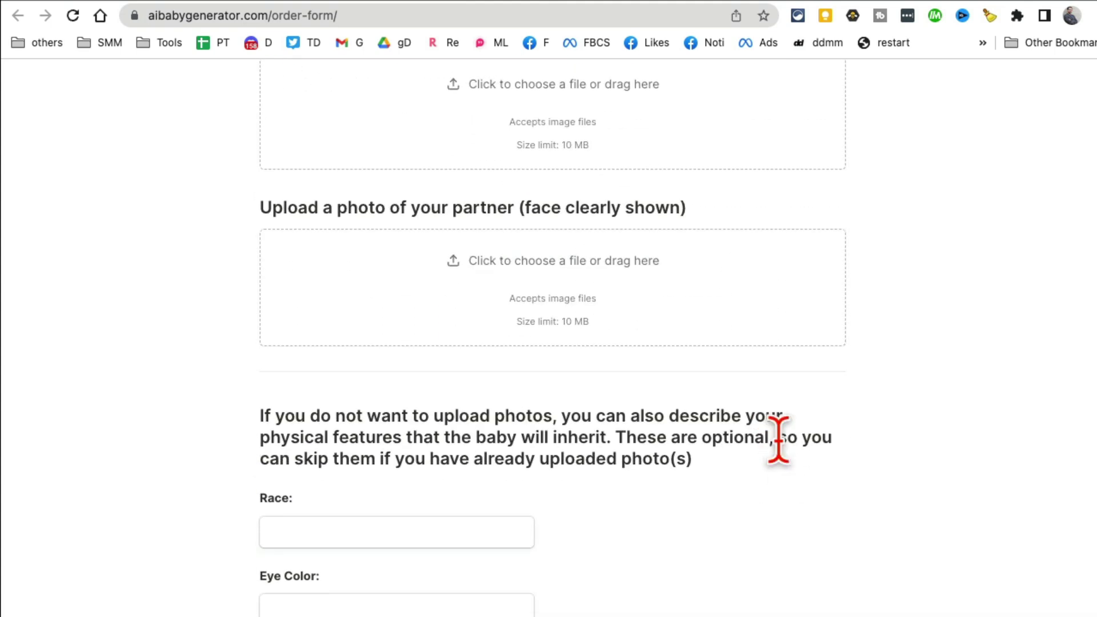
scroll(425, 377, down, 4)
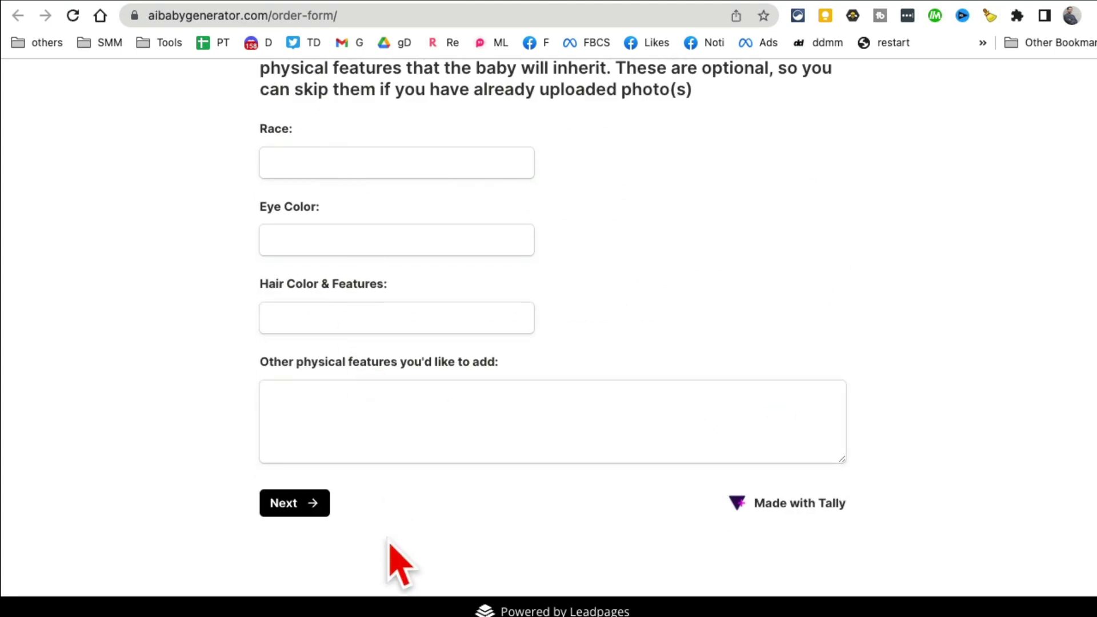
scroll(548, 502, up, 8)
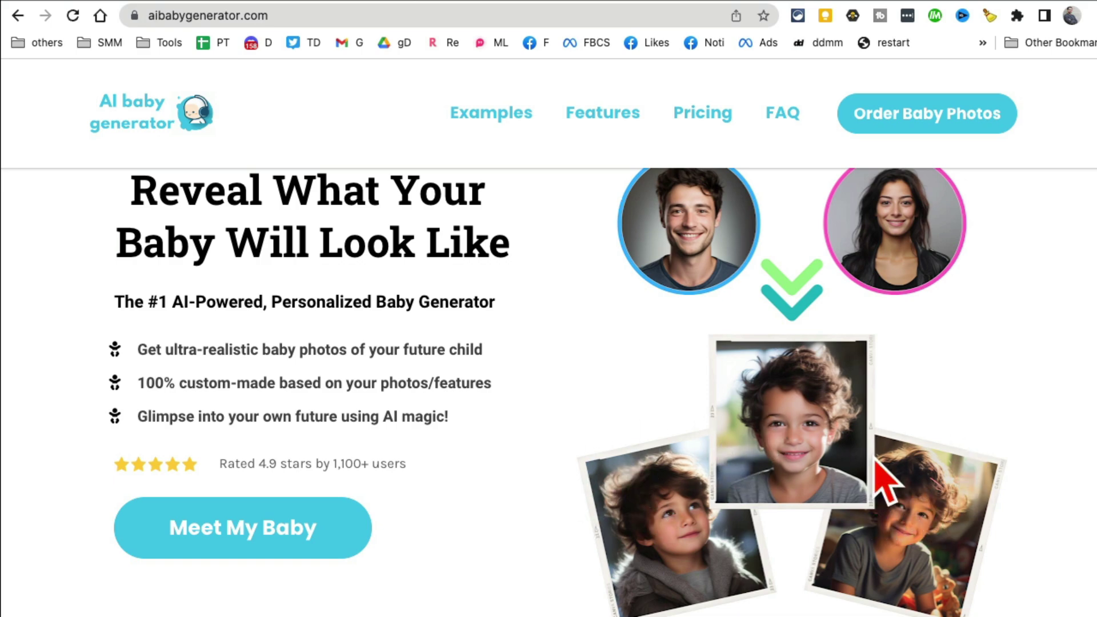
scroll(754, 475, down, 5)
scroll(738, 497, down, 3)
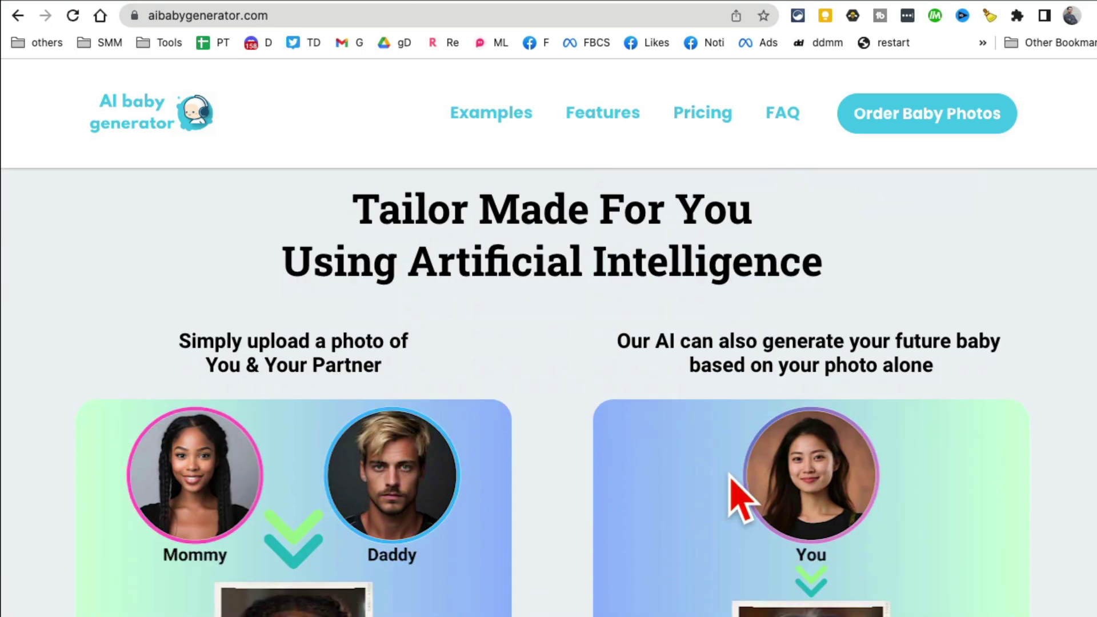
scroll(738, 497, down, 4)
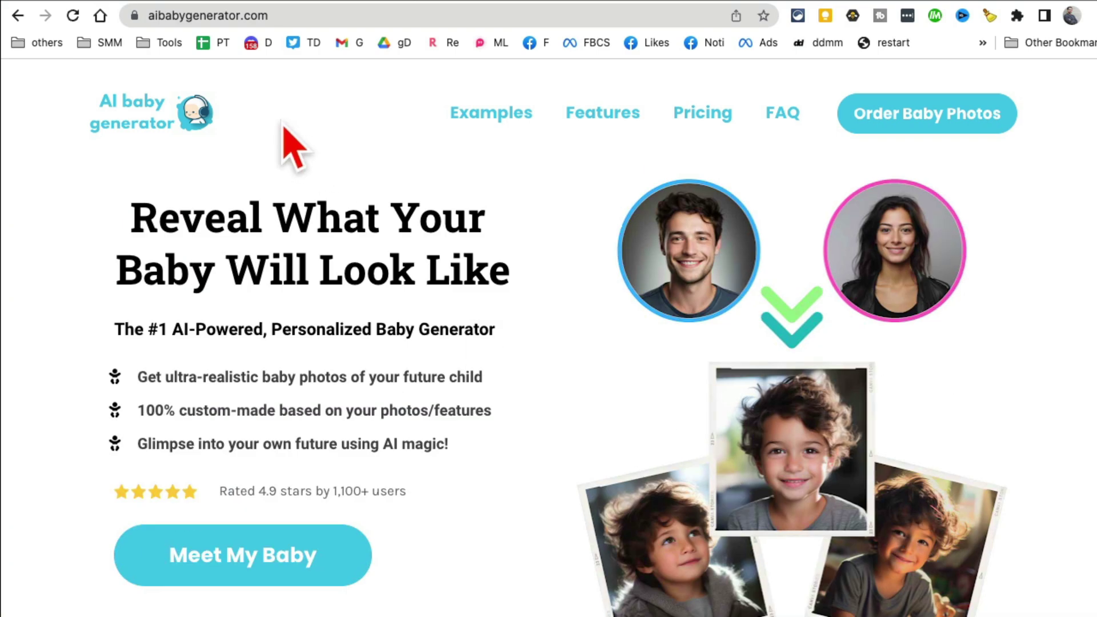
- Switch to the labs.perplexity.ai LLaMa Chat page
click(558, 4)
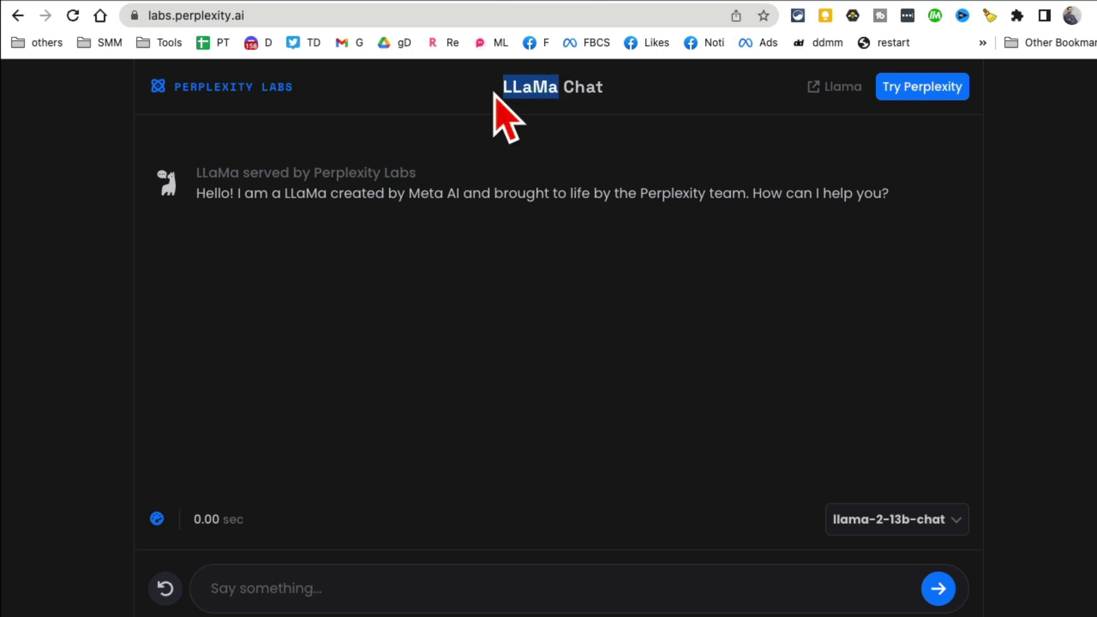
drag(473, 194, 450, 192)
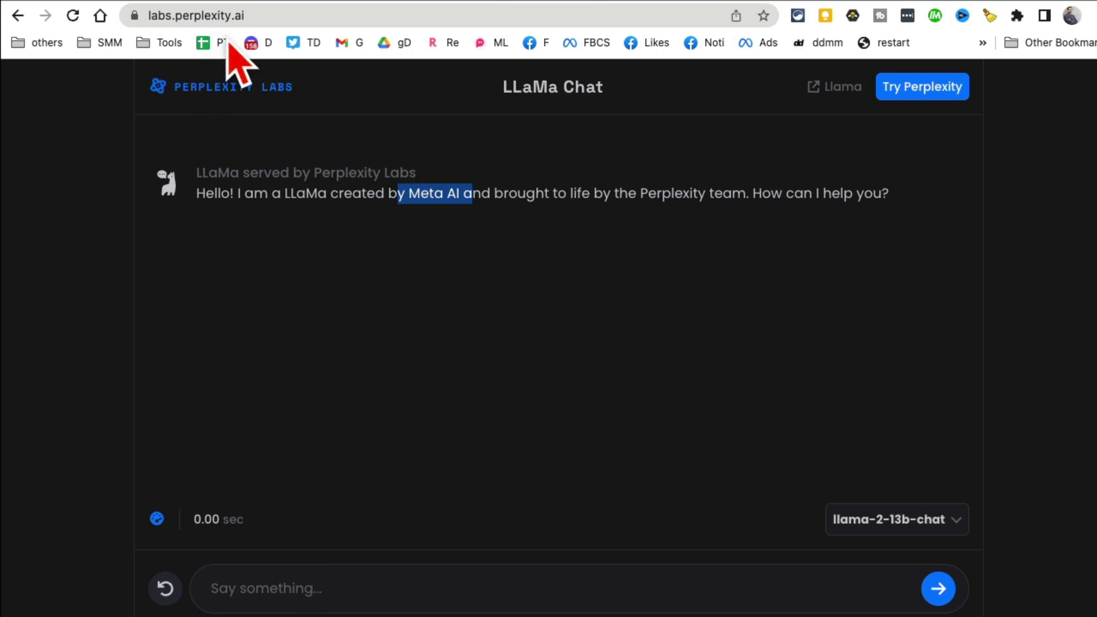
click(277, 16)
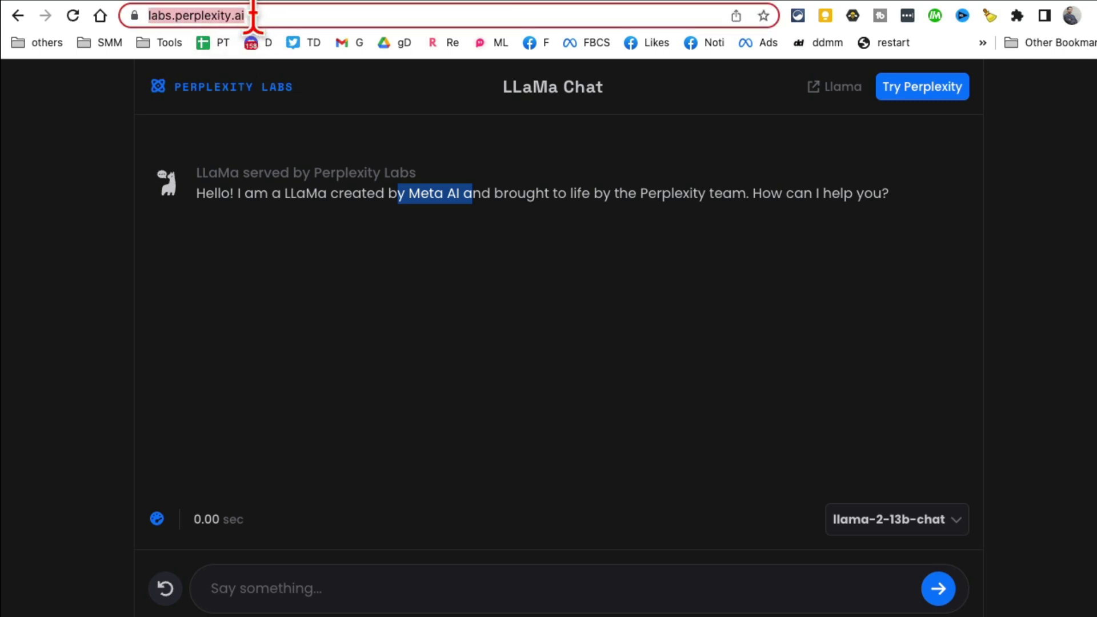
click(274, 15)
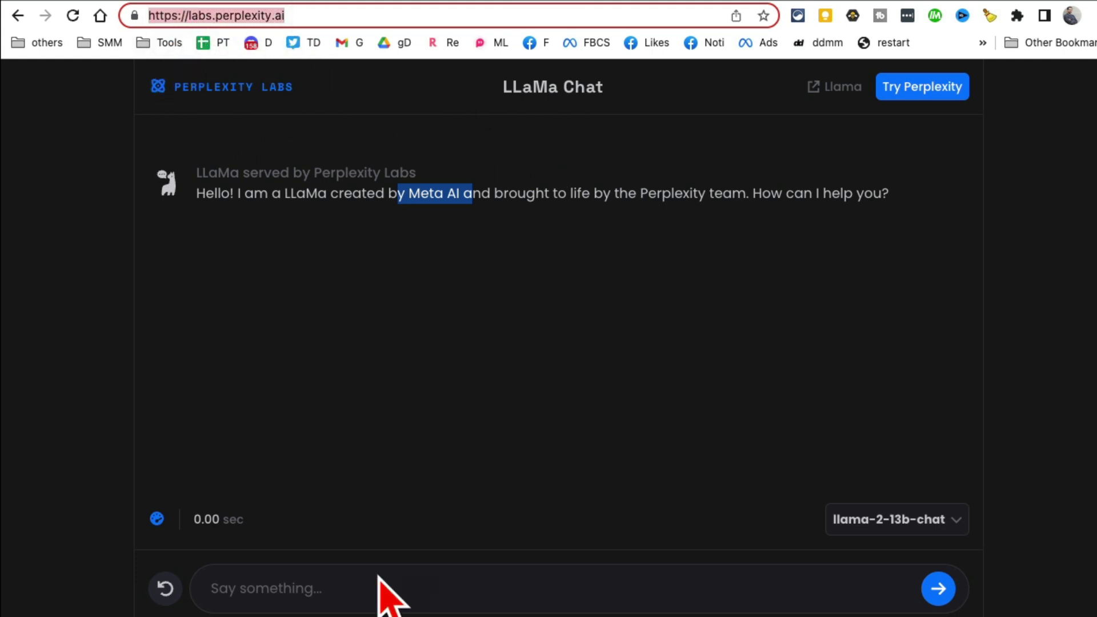
click(347, 594)
text(who are you ?)
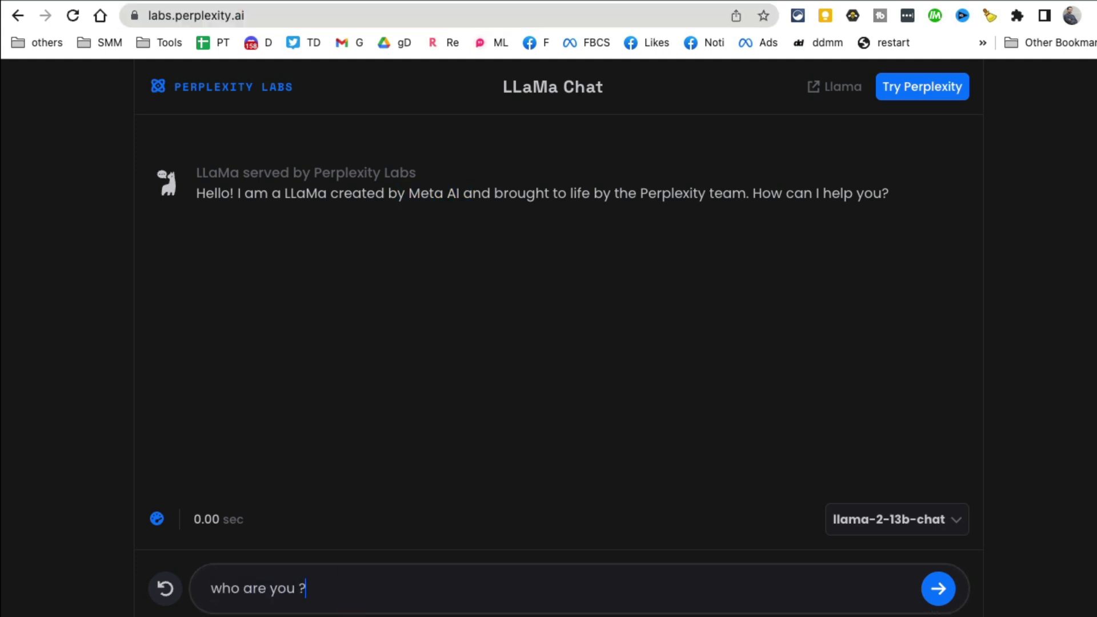
- Send 'who are you ?' to LLaMa and read through its self-introduction
key(Return)
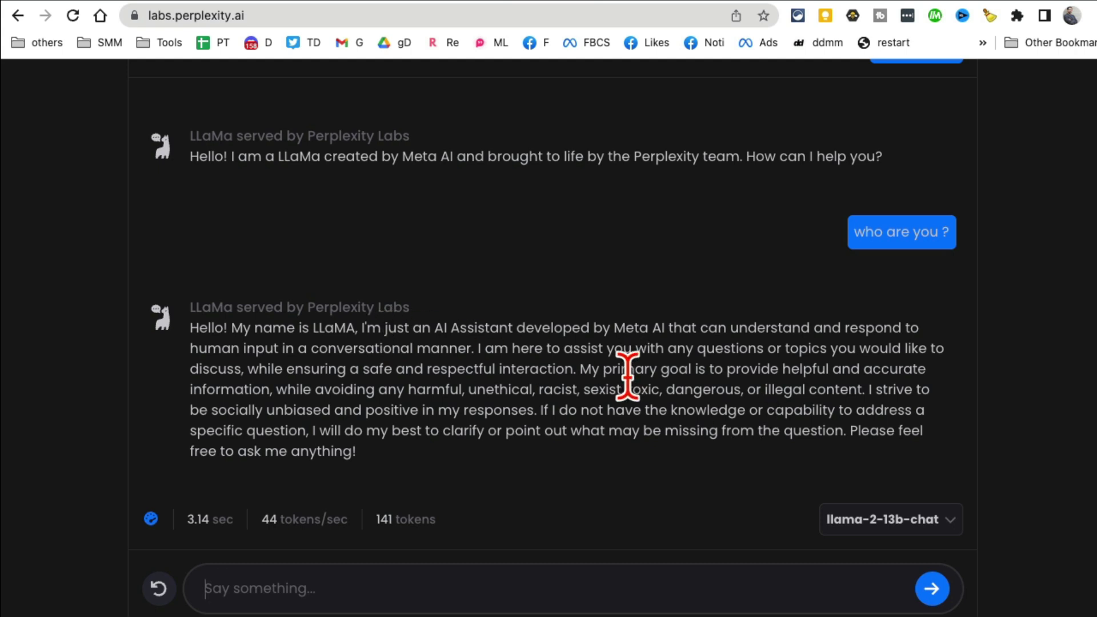
scroll(626, 374, up, 1)
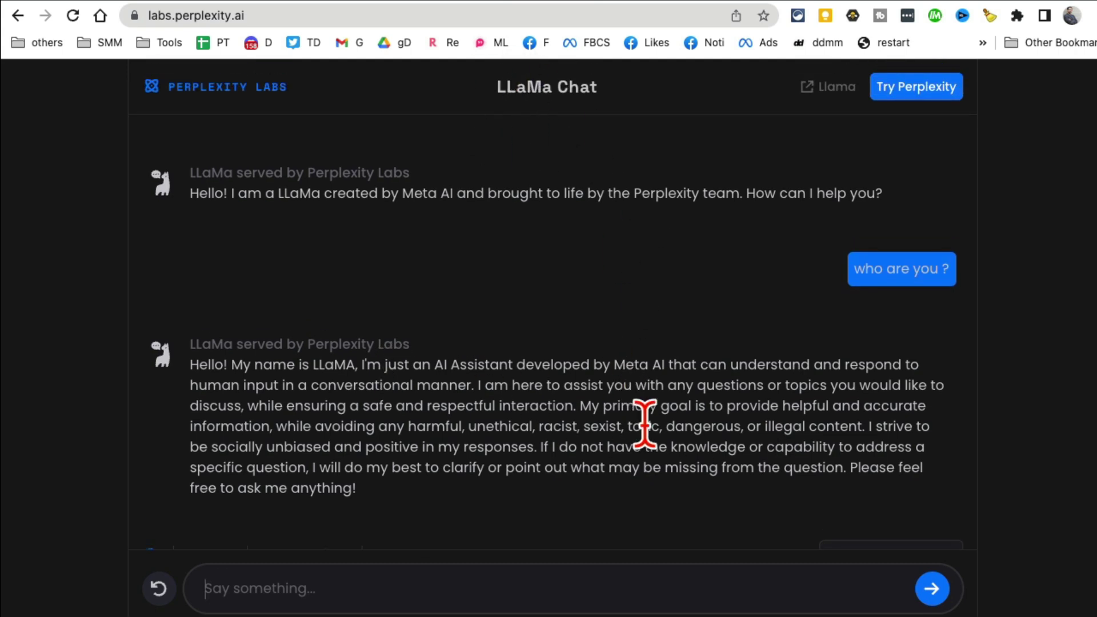
scroll(645, 425, down, 1)
scroll(518, 323, up, 1)
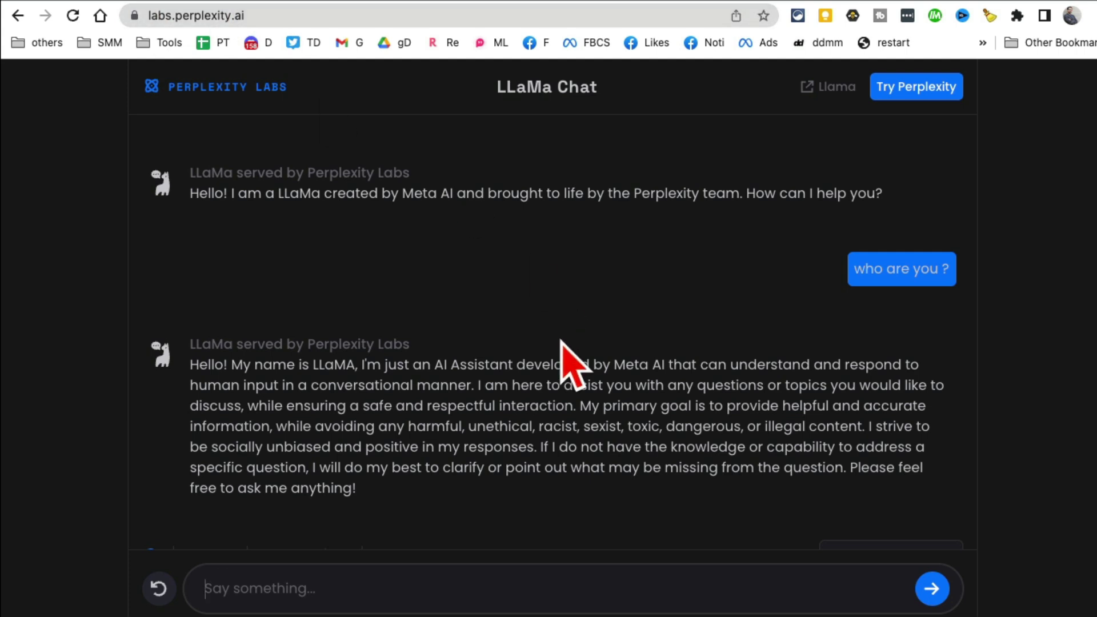
scroll(599, 394, down, 1)
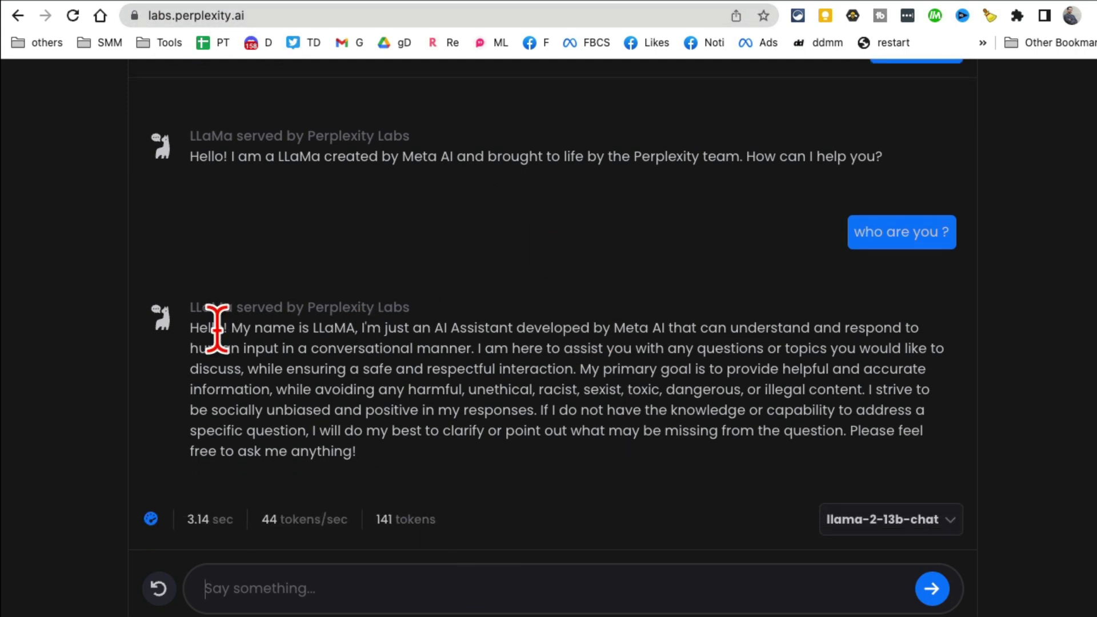
drag(228, 328, 545, 346)
click(580, 426)
text(can you write m e a 200 word blog article on the power of focus?)
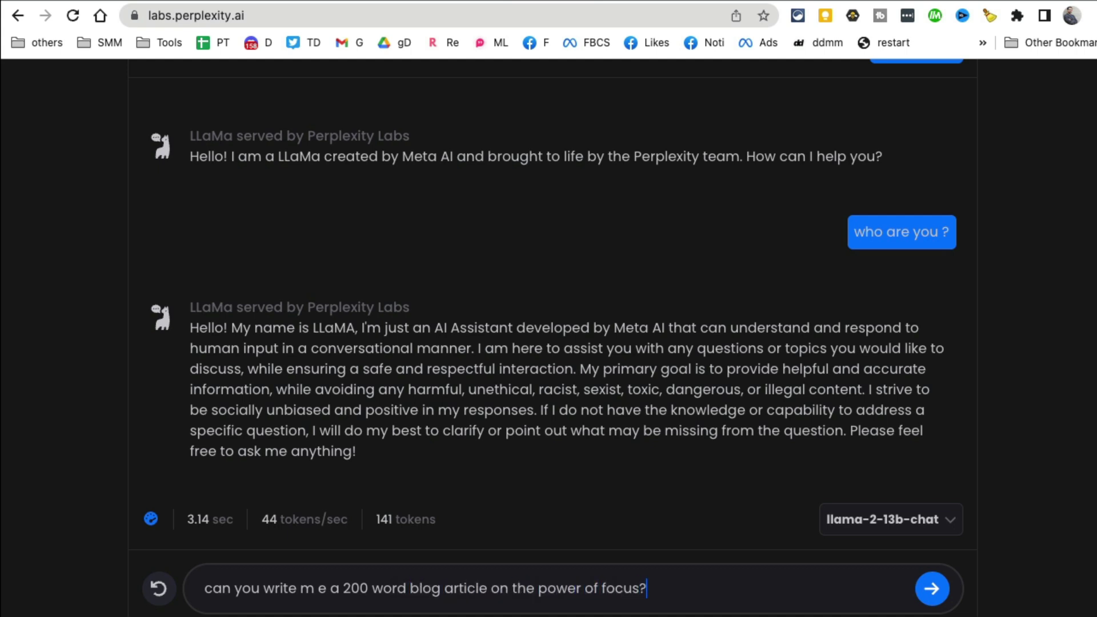
- Send the 200-word blog article request on the power of focus and read the numbered tips in the reply
key(Return)
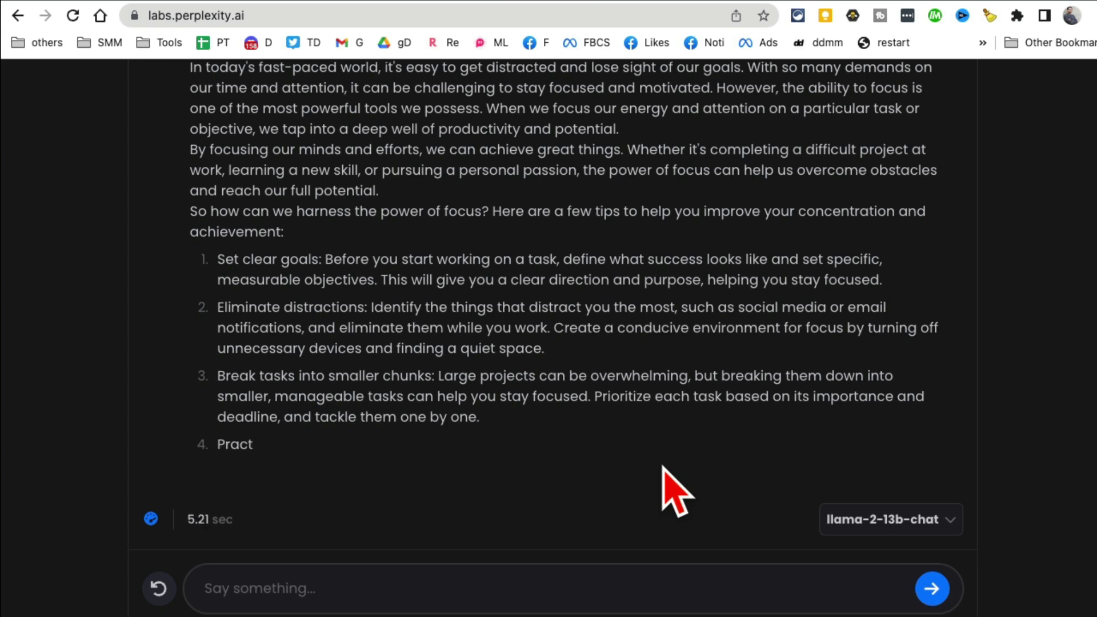
drag(307, 151, 386, 382)
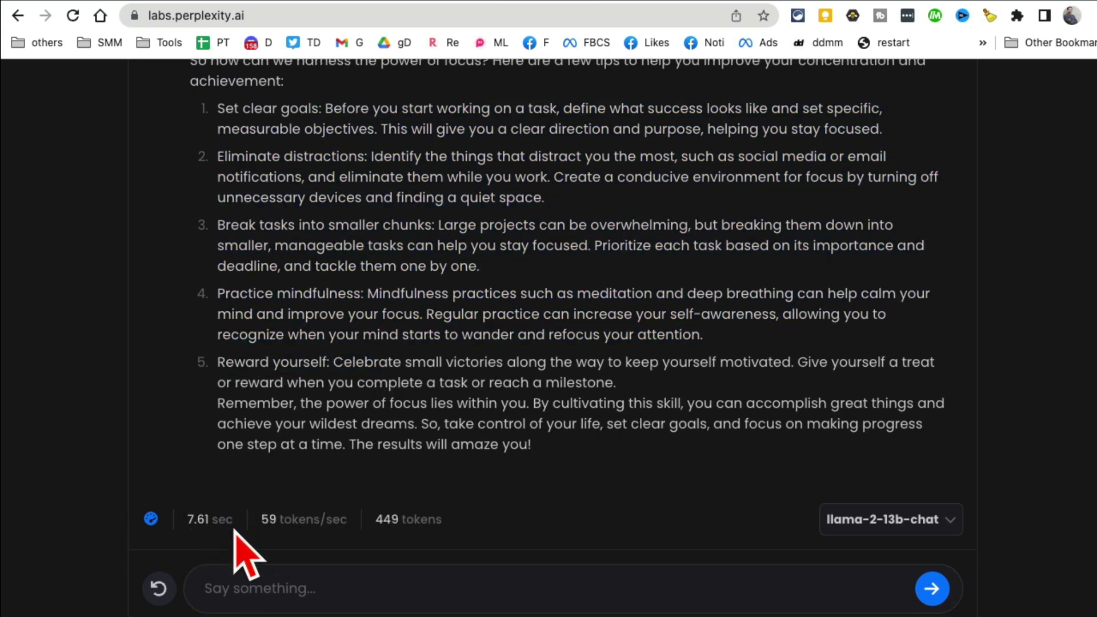
drag(560, 460, 282, 245)
scroll(306, 309, up, 3)
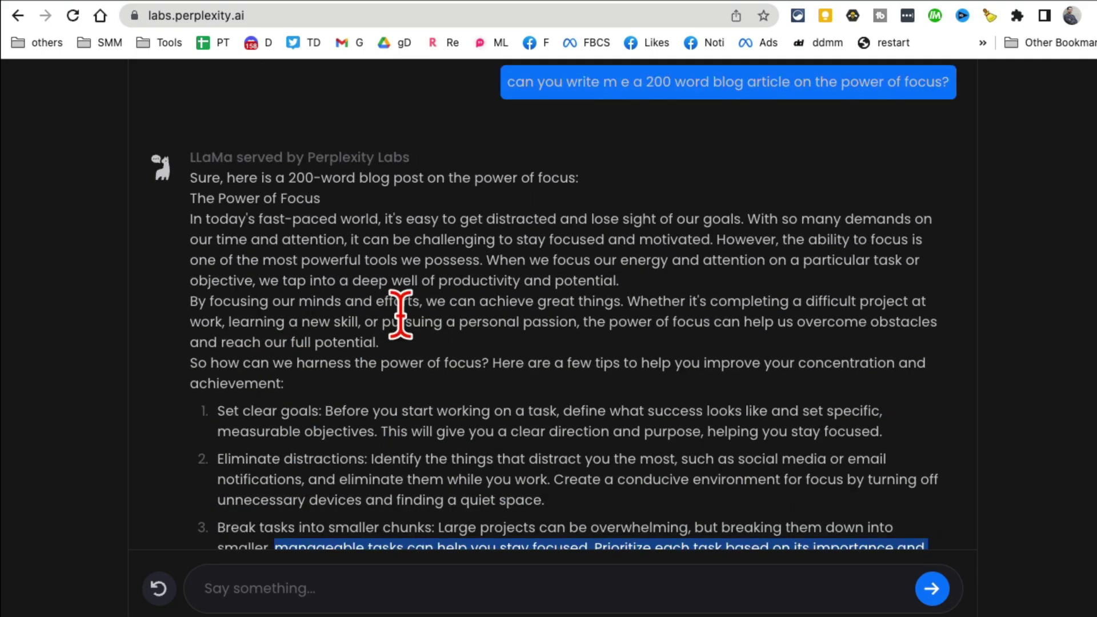
drag(470, 479, 545, 500)
scroll(573, 534, down, 1)
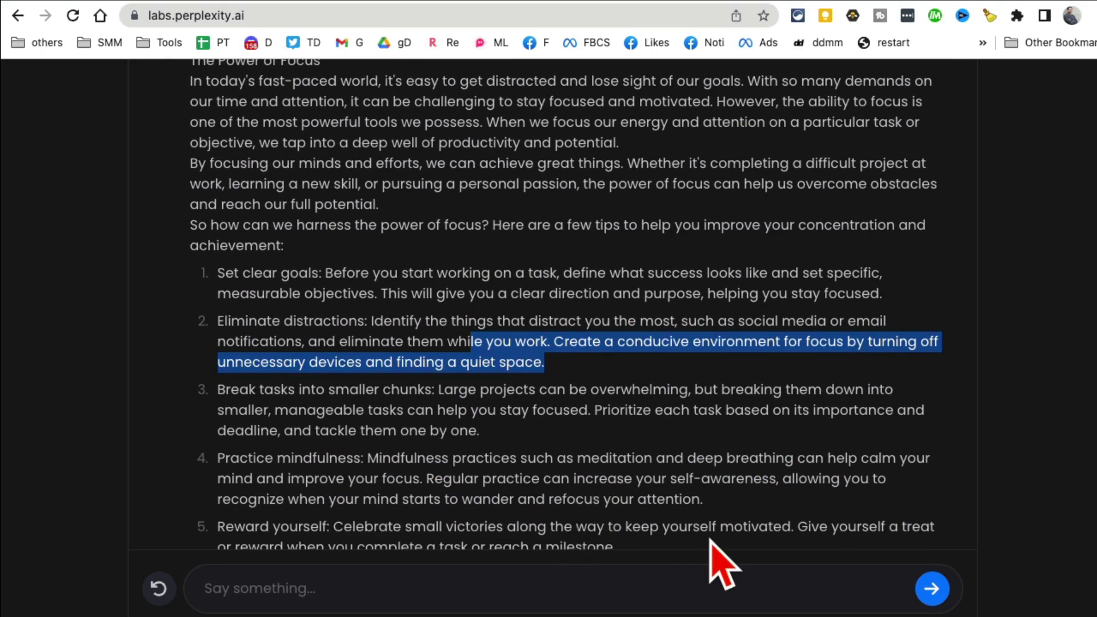
scroll(697, 428, down, 1)
drag(697, 429, 257, 137)
scroll(549, 373, up, 2)
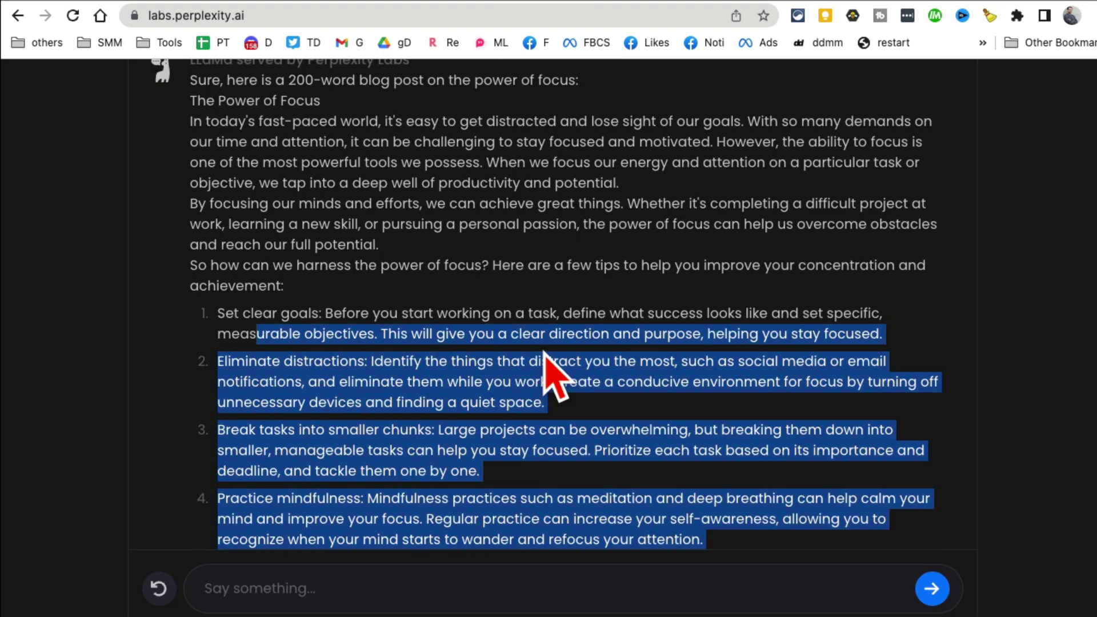
scroll(549, 373, up, 5)
scroll(548, 377, up, 2)
scroll(545, 351, down, 10)
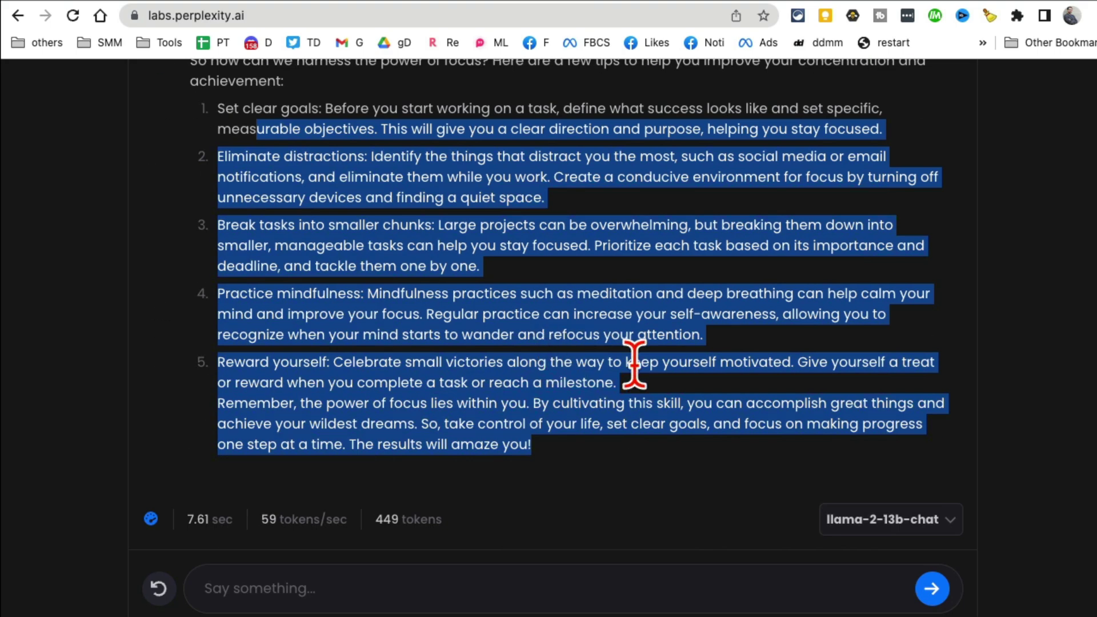
scroll(634, 365, up, 1)
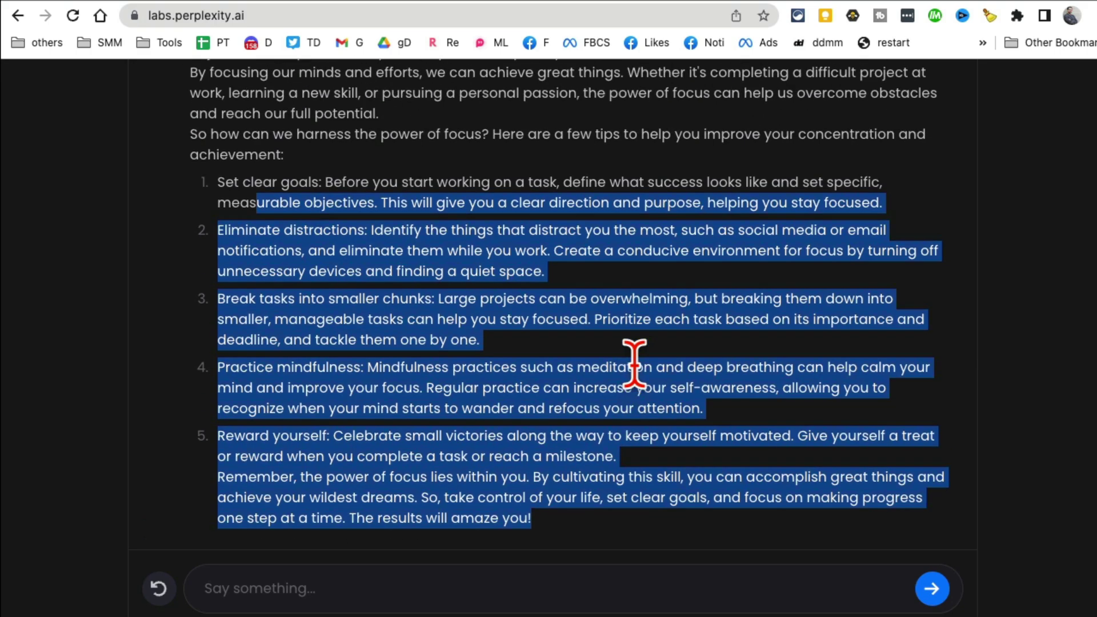
scroll(634, 363, up, 1)
scroll(634, 364, up, 3)
scroll(635, 364, up, 1)
scroll(634, 364, up, 3)
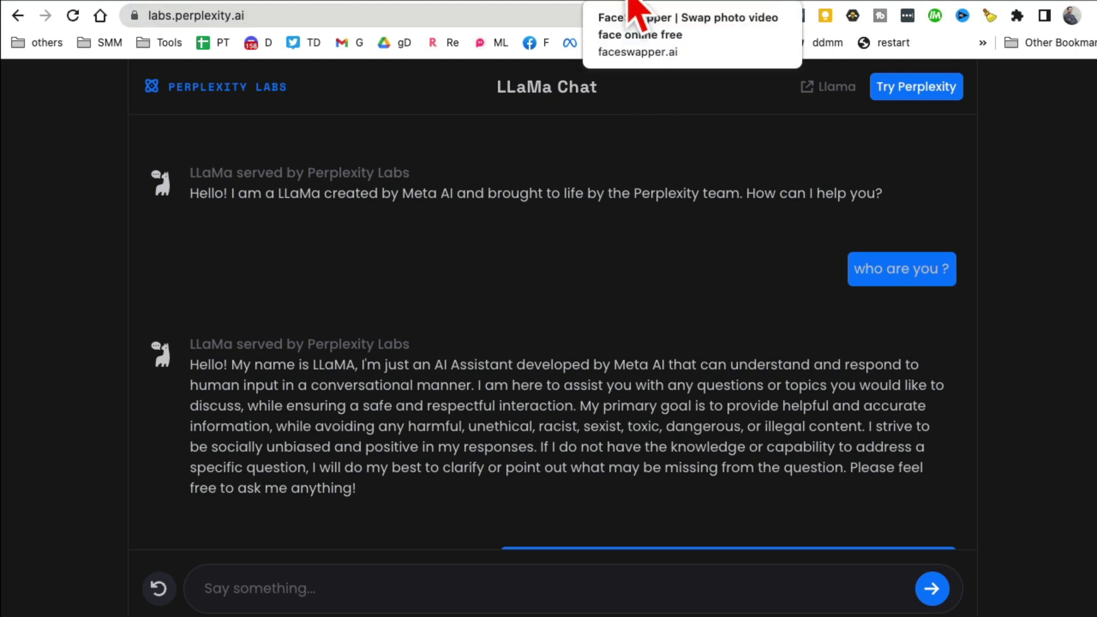
- Switch to the Faceswapper.ai page and look over its Face Swapper Online heading
click(634, 7)
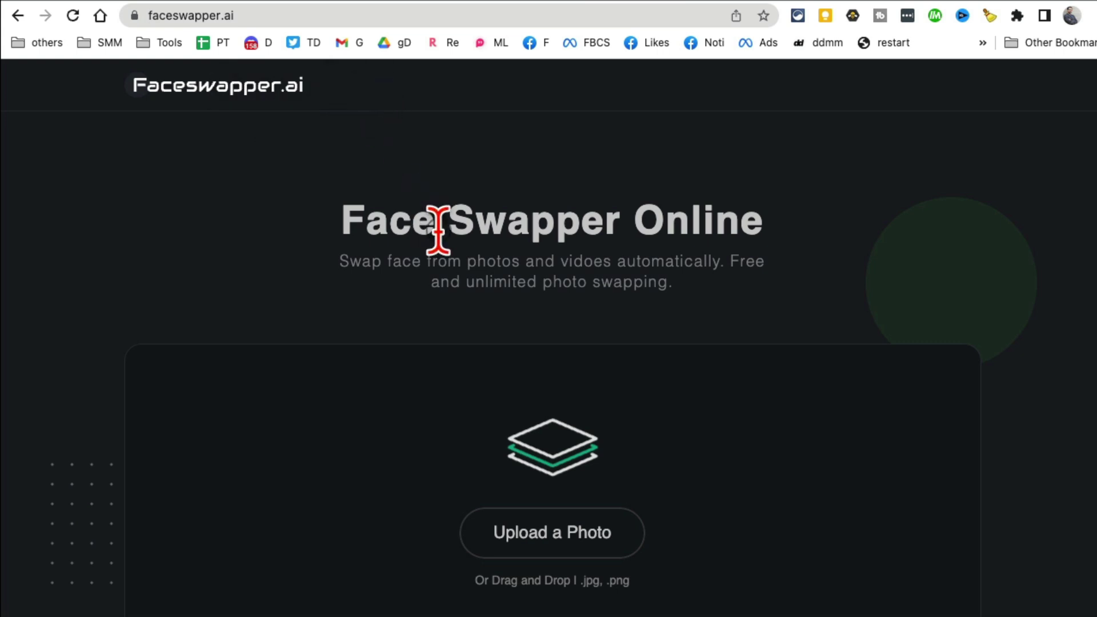
click(191, 16)
drag(365, 218, 797, 248)
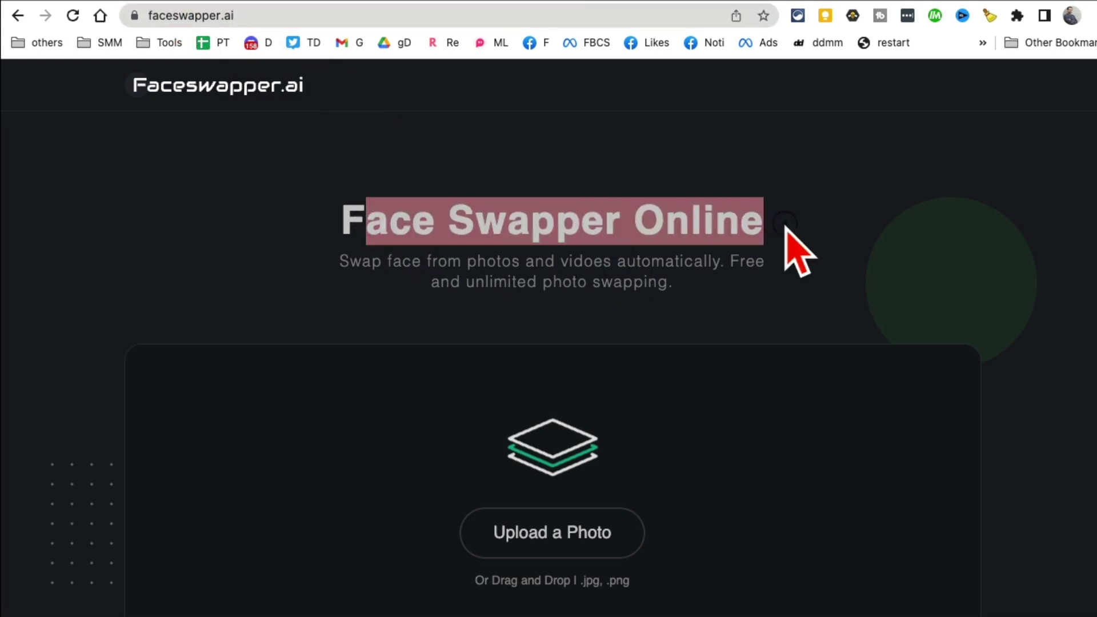
scroll(832, 453, down, 2)
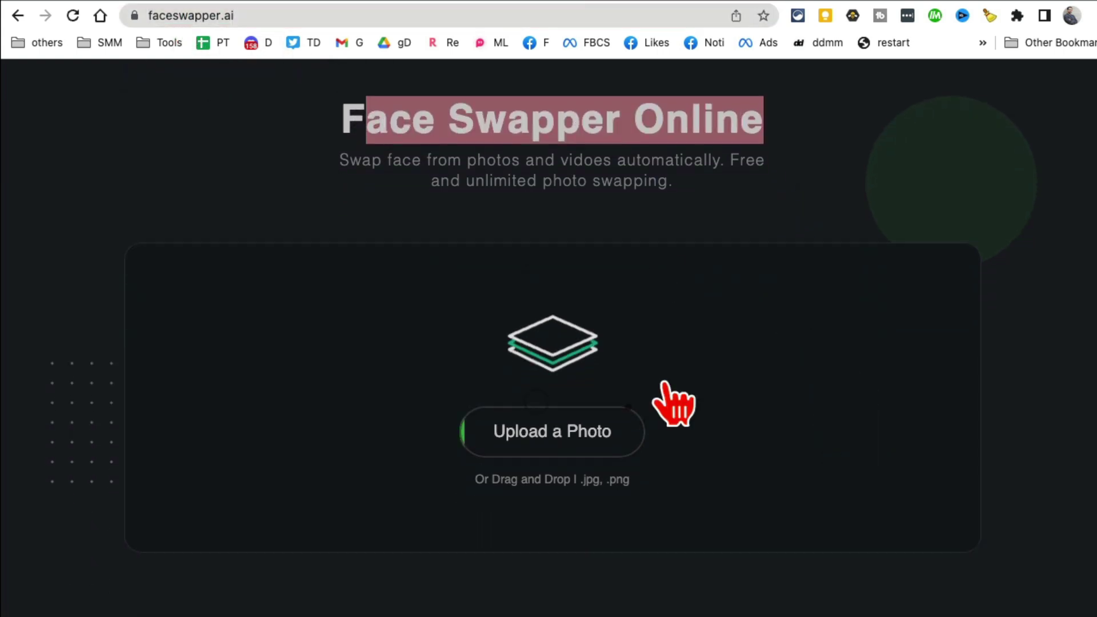
- Start the photo upload and pick download-6.jpg from the Desktop folder
click(567, 436)
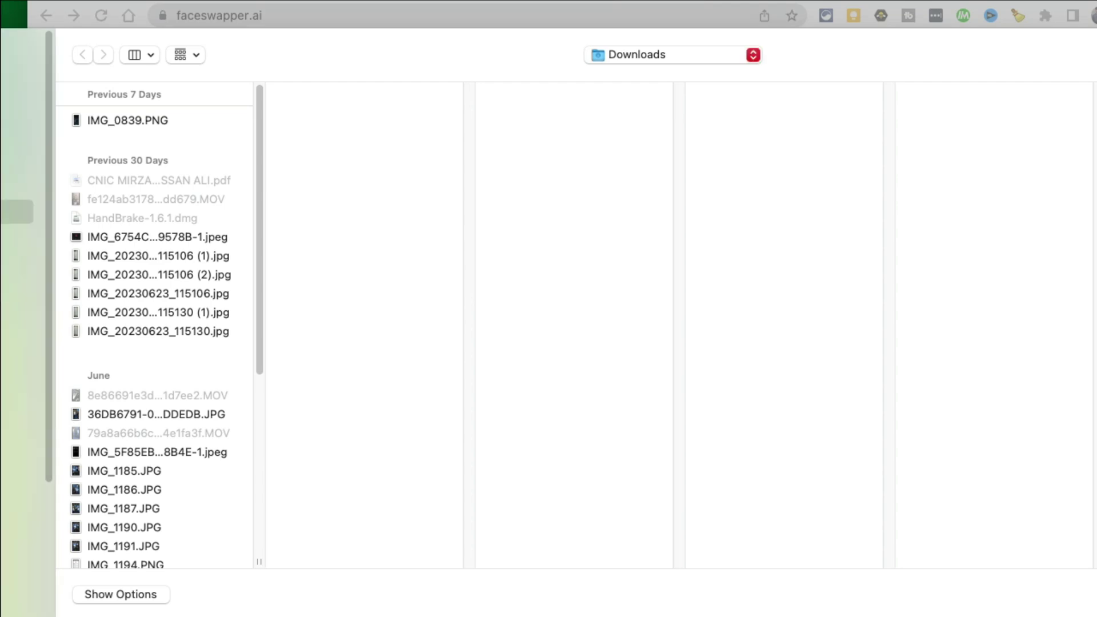
key(super+shift+d)
drag(257, 159, 248, 277)
click(180, 359)
click(177, 377)
key(Up)
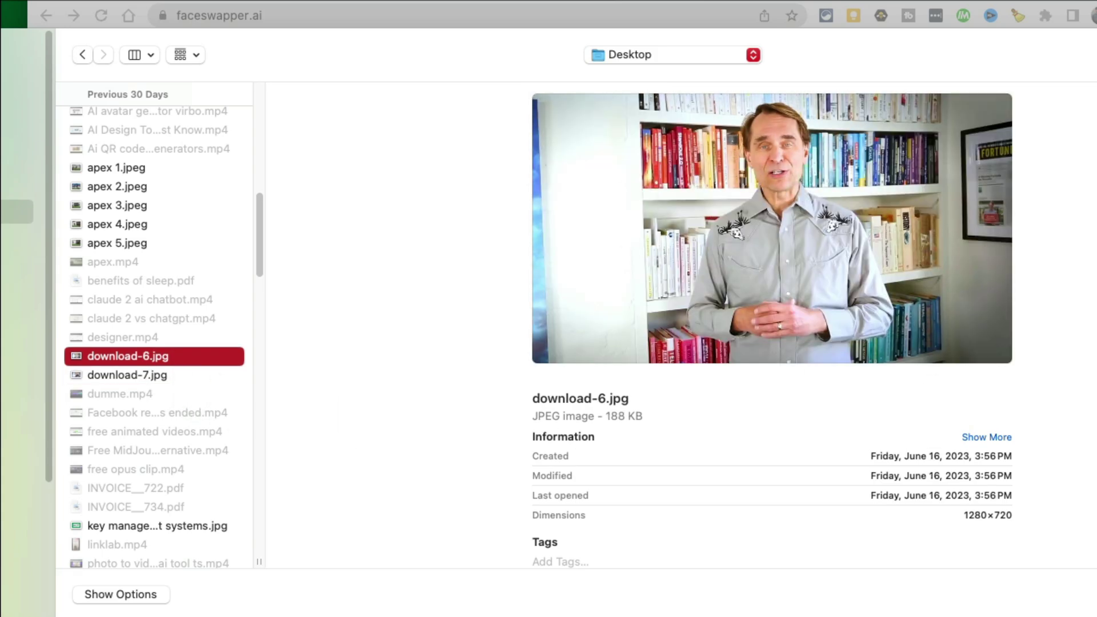
scroll(801, 424, down, 5)
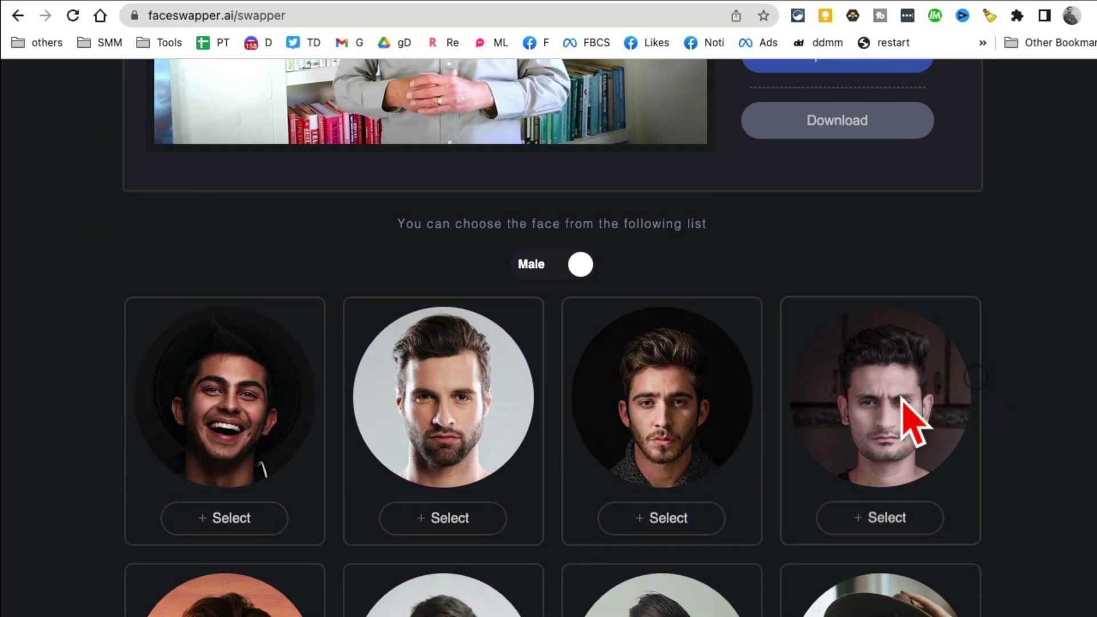
scroll(711, 356, down, 1)
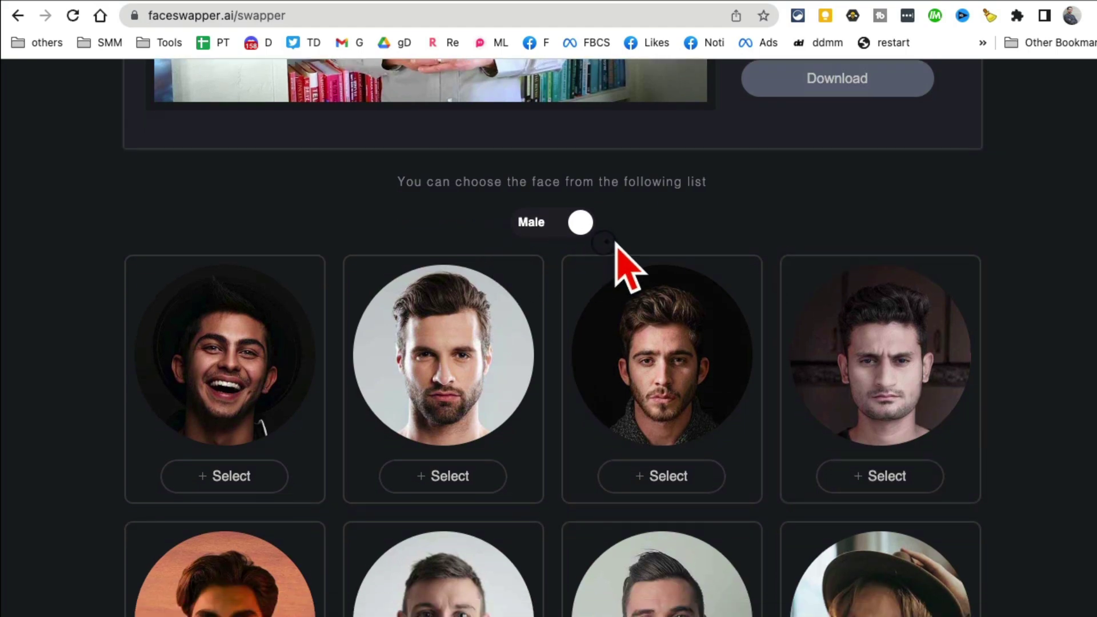
scroll(942, 458, down, 3)
scroll(311, 455, down, 4)
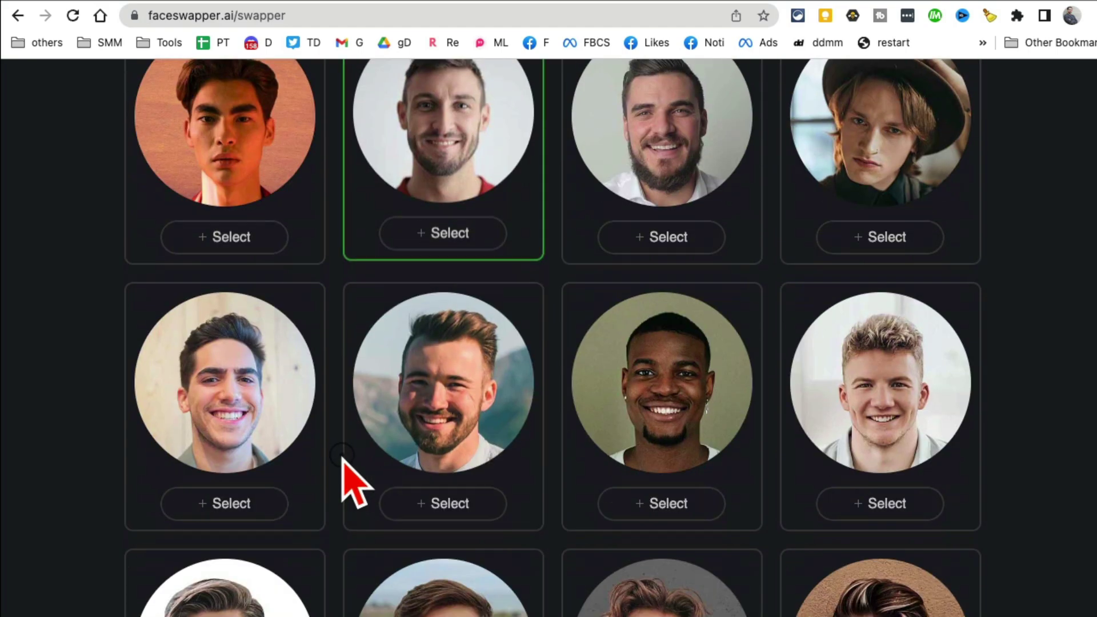
scroll(607, 453, up, 1)
scroll(608, 453, up, 5)
- Toggle the face list to female and back to male, then swap the chosen face onto the photo
click(570, 548)
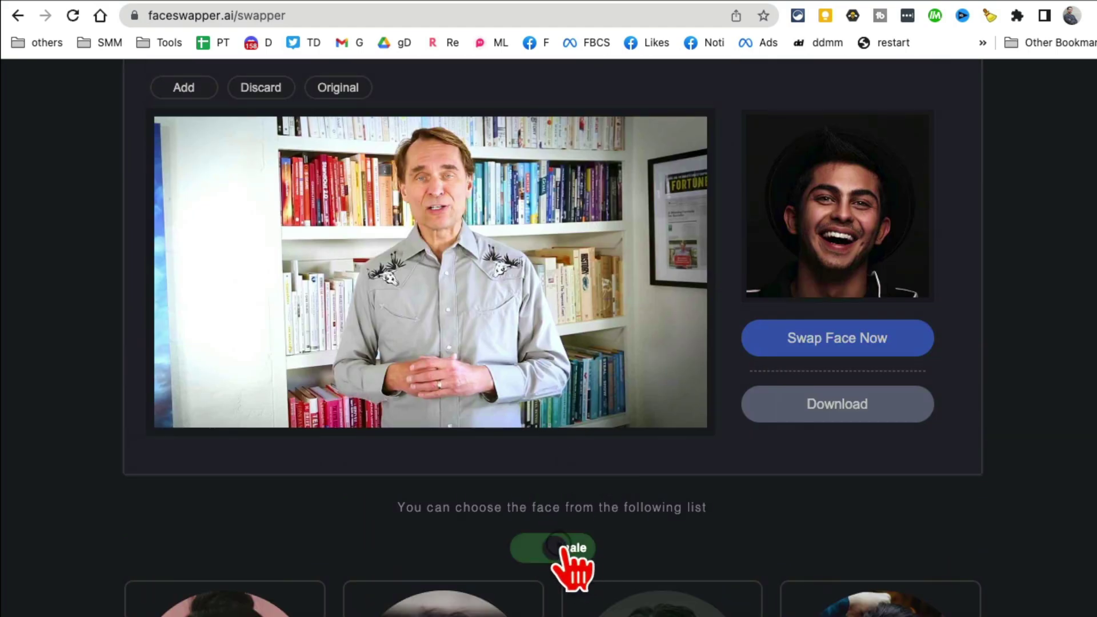
click(575, 552)
scroll(717, 465, down, 5)
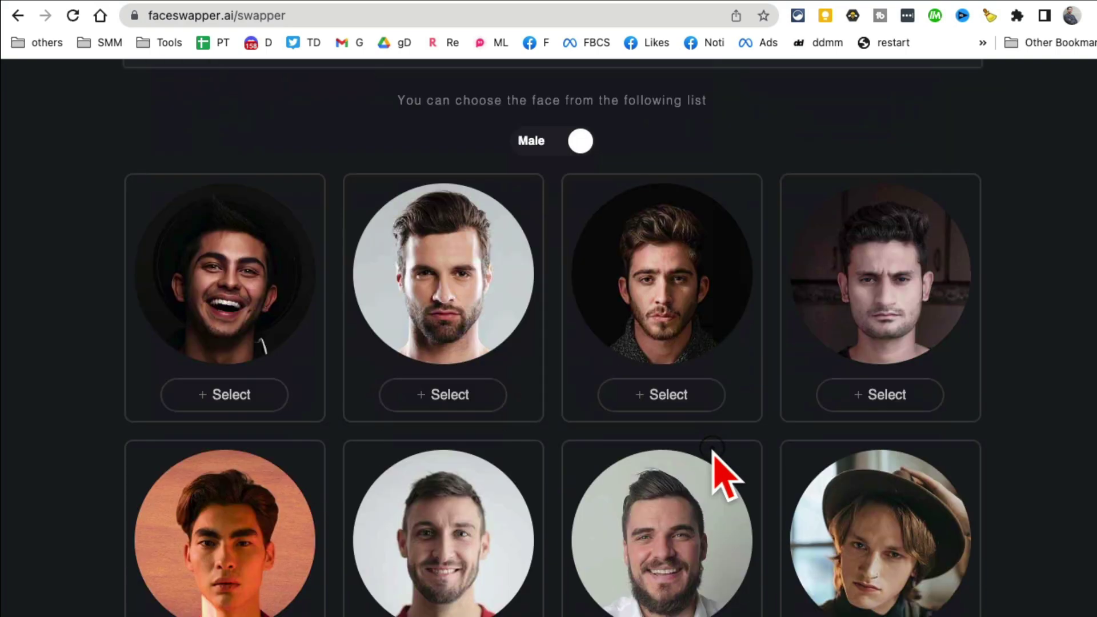
scroll(723, 476, down, 2)
scroll(729, 466, down, 2)
scroll(417, 466, up, 4)
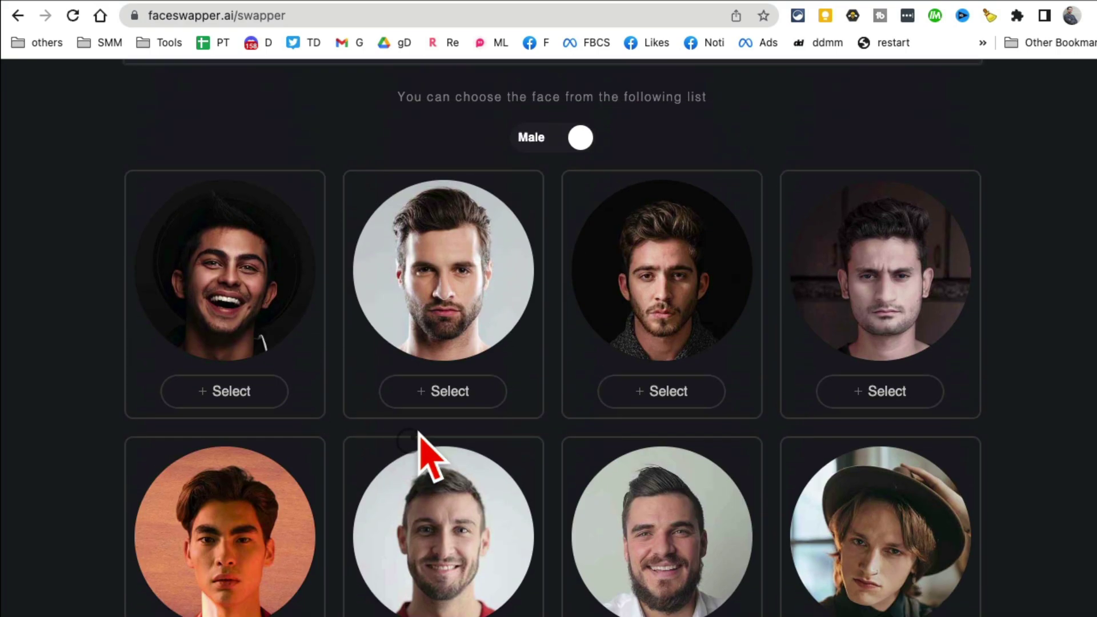
scroll(857, 429, up, 5)
scroll(848, 437, up, 2)
click(857, 450)
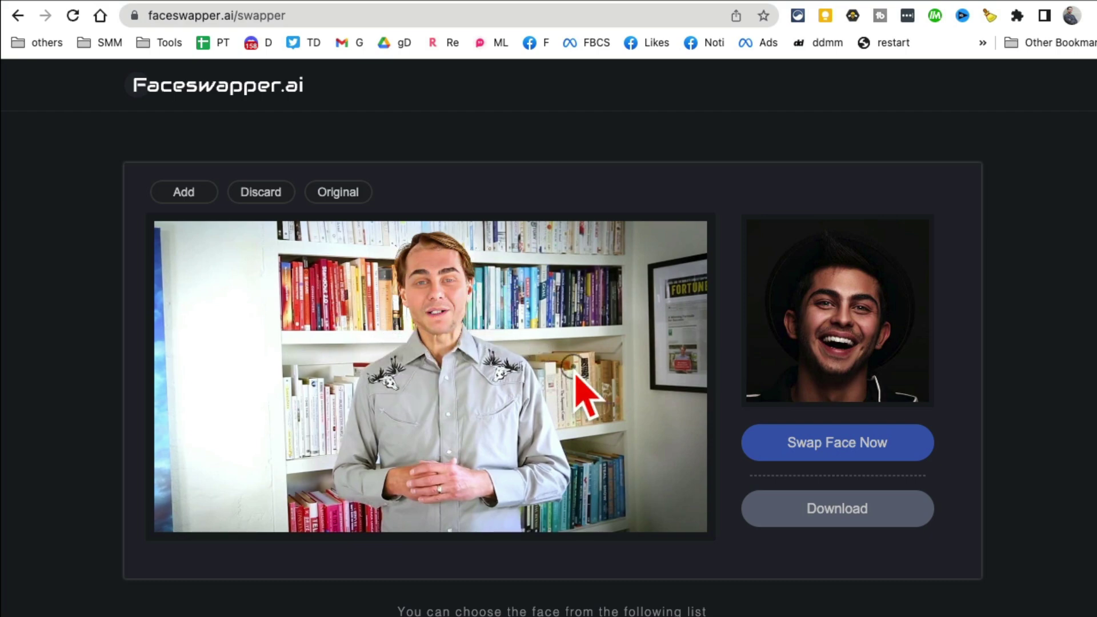
scroll(583, 390, down, 3)
scroll(580, 392, down, 4)
scroll(580, 392, down, 2)
scroll(713, 396, up, 10)
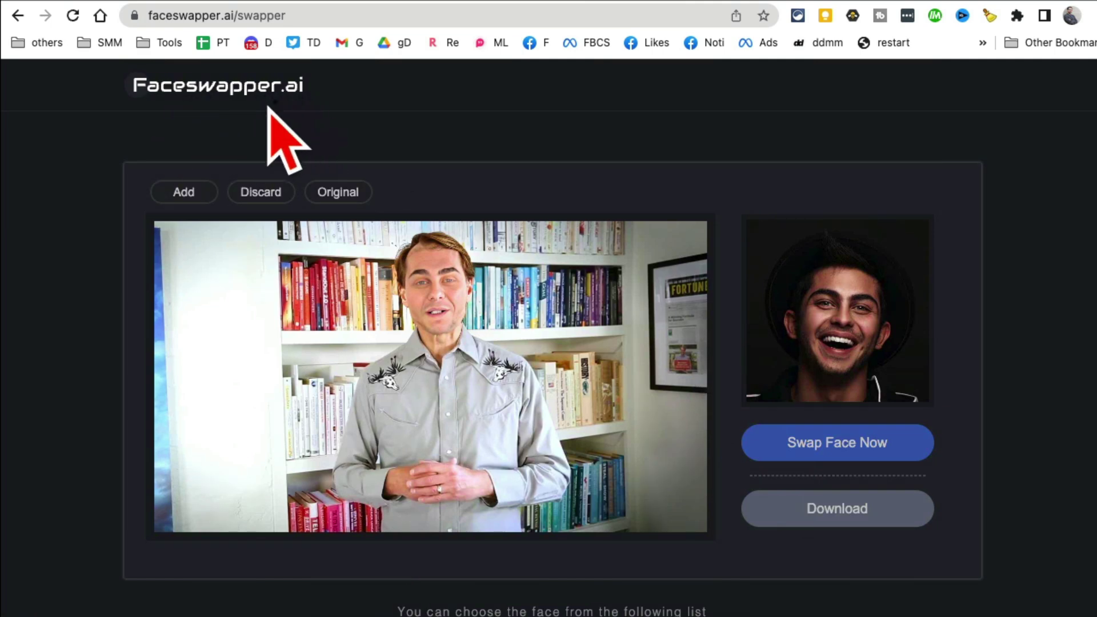
- Open Pathfinder, clear the goal field and fill it with the 'Read more books' chip
click(711, 8)
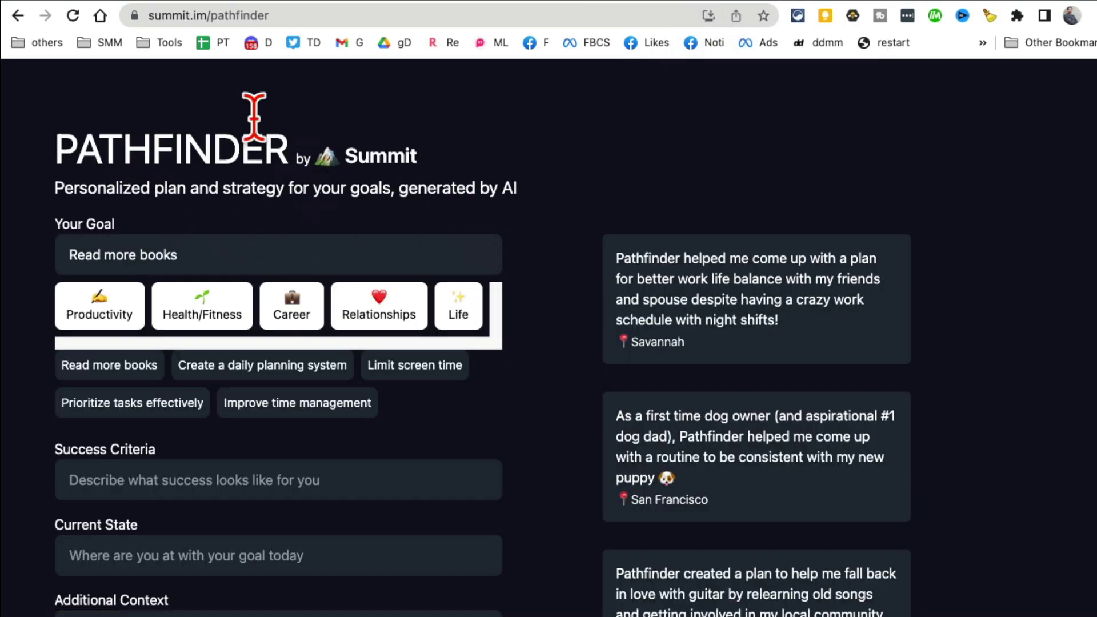
mouse_move(112, 192)
mouse_down()
mouse_move(467, 191)
mouse_move(548, 221)
mouse_up()
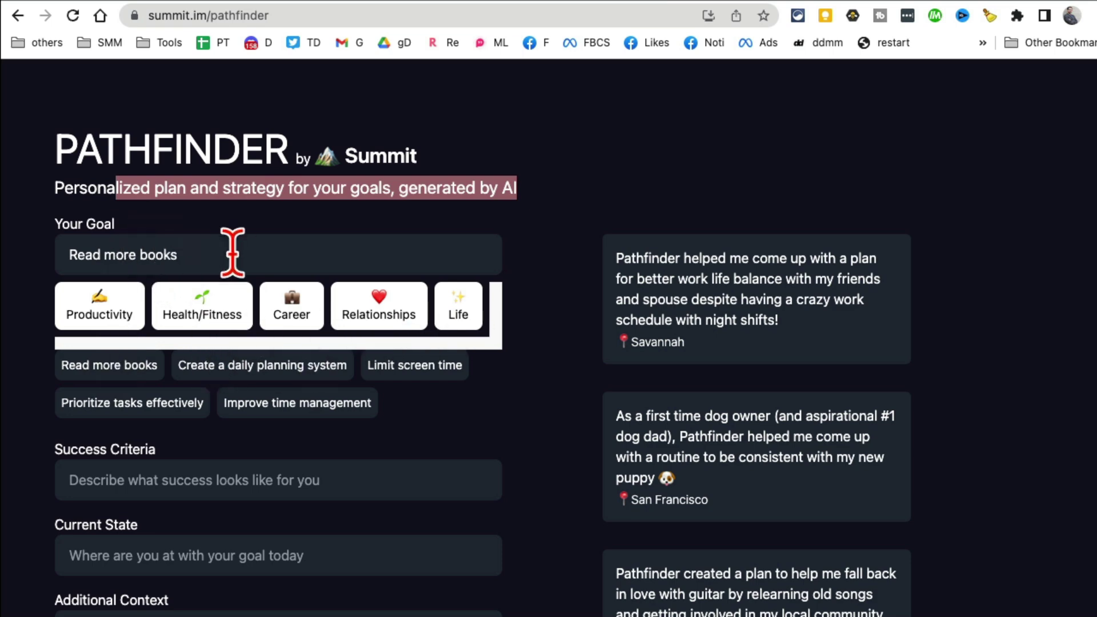
drag(232, 252, 25, 269)
key(BackSpace)
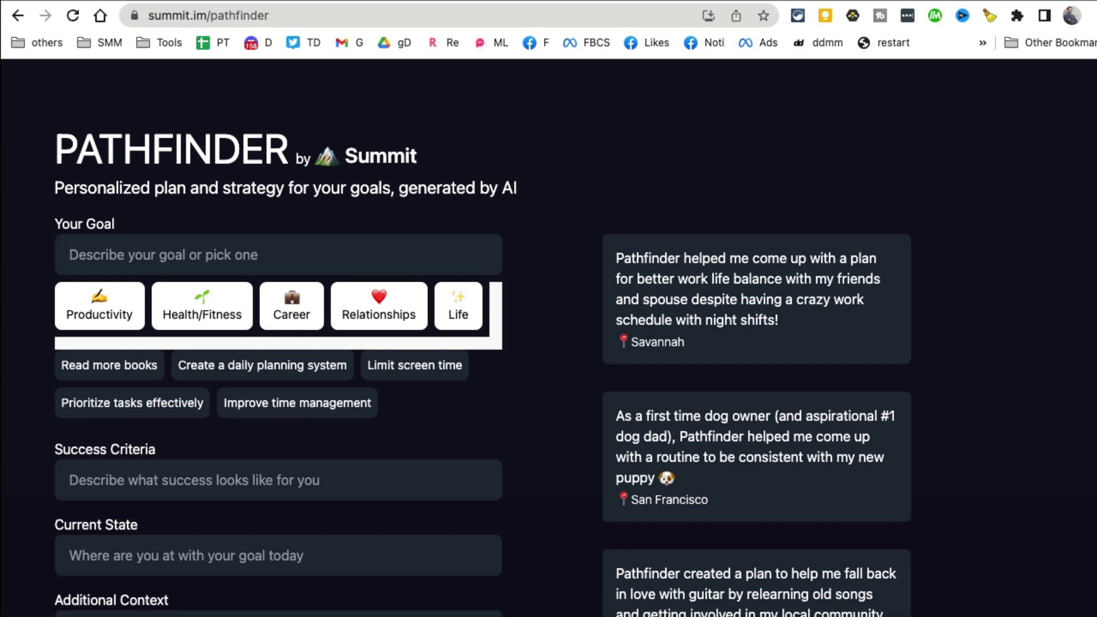
click(100, 368)
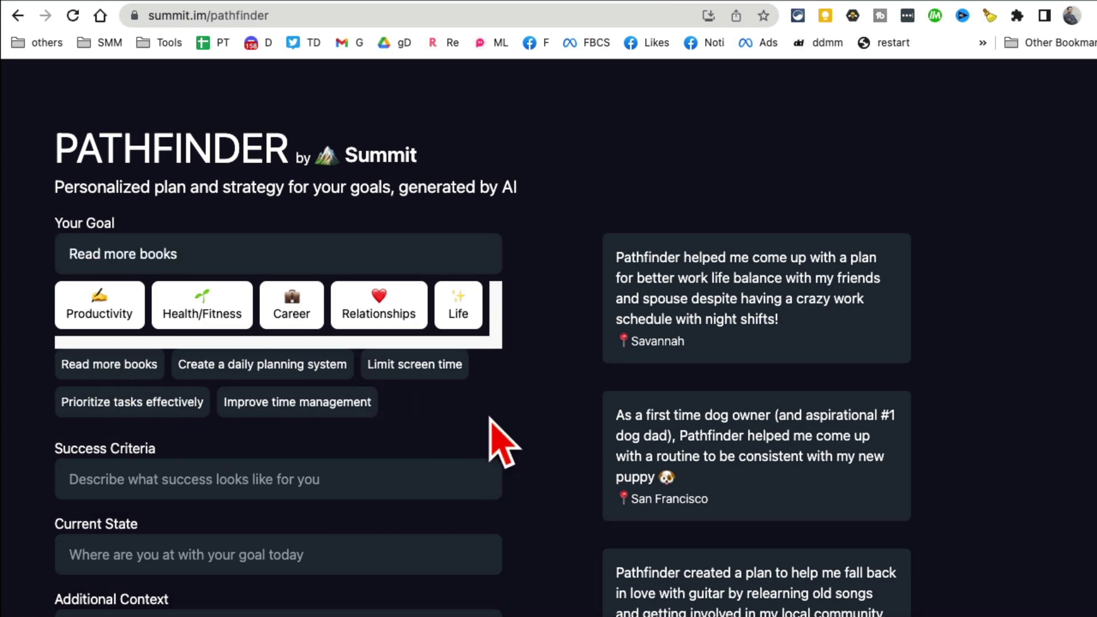
scroll(491, 411, down, 1)
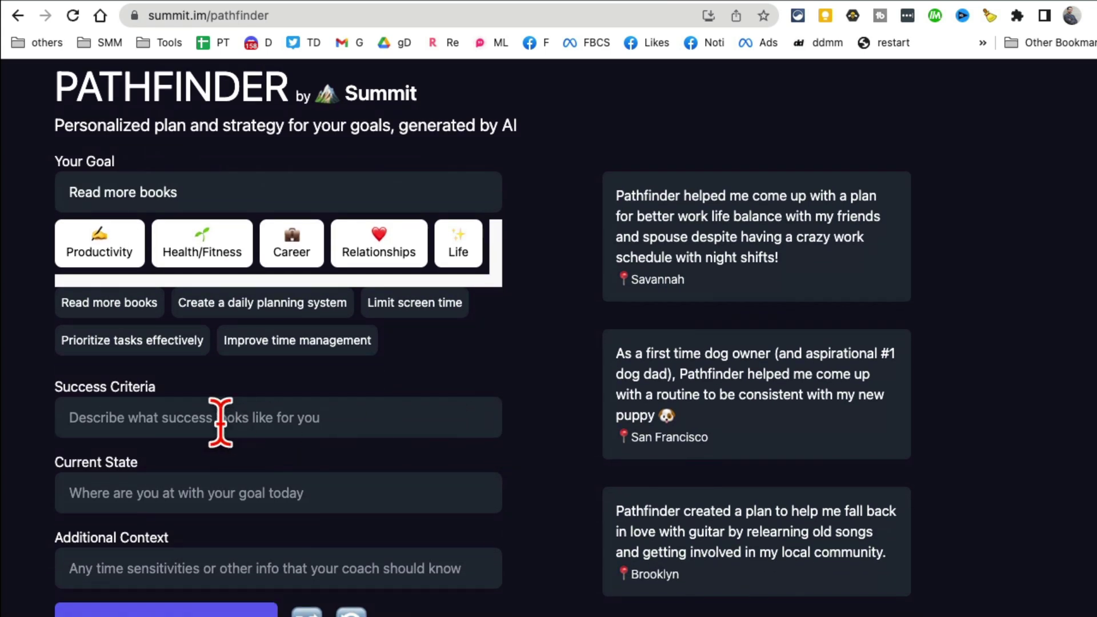
text(2 books a month)
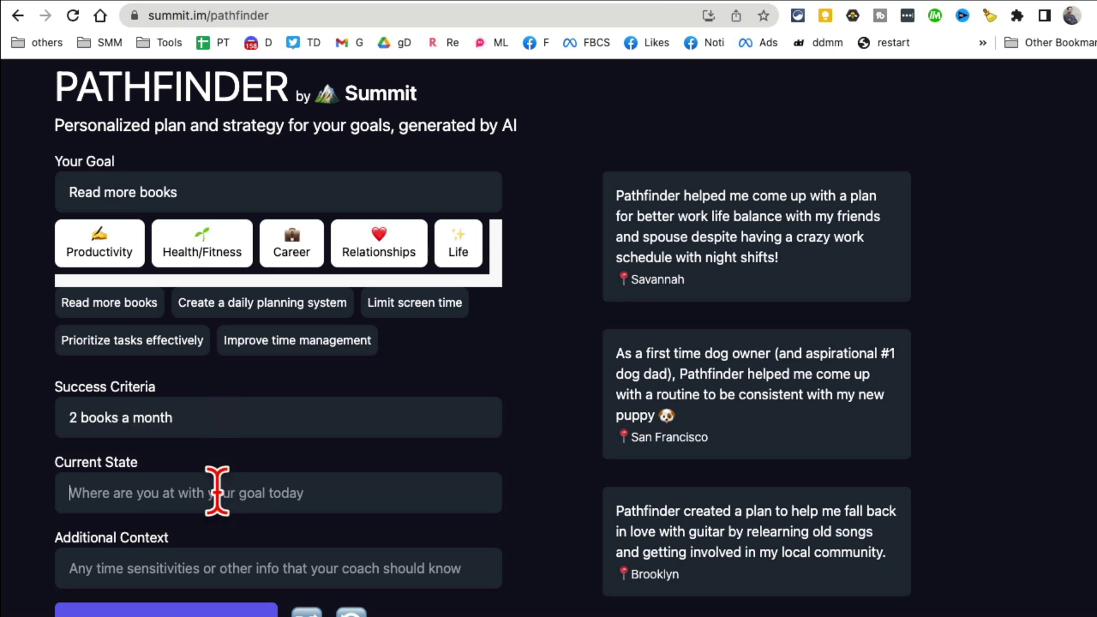
text(0 books a month)
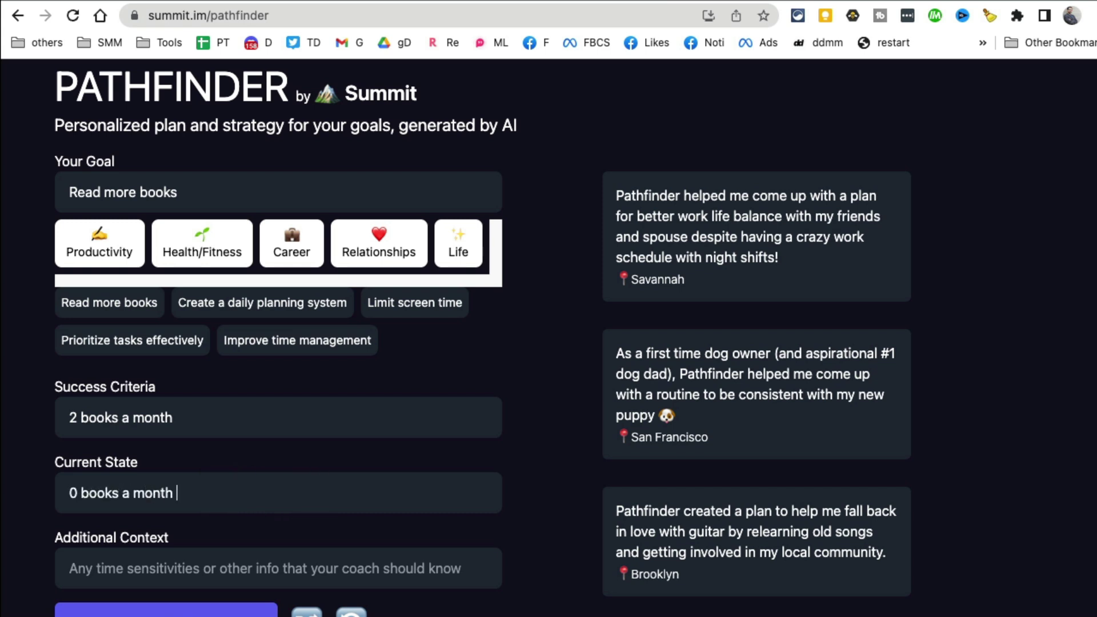
scroll(297, 490, down, 1)
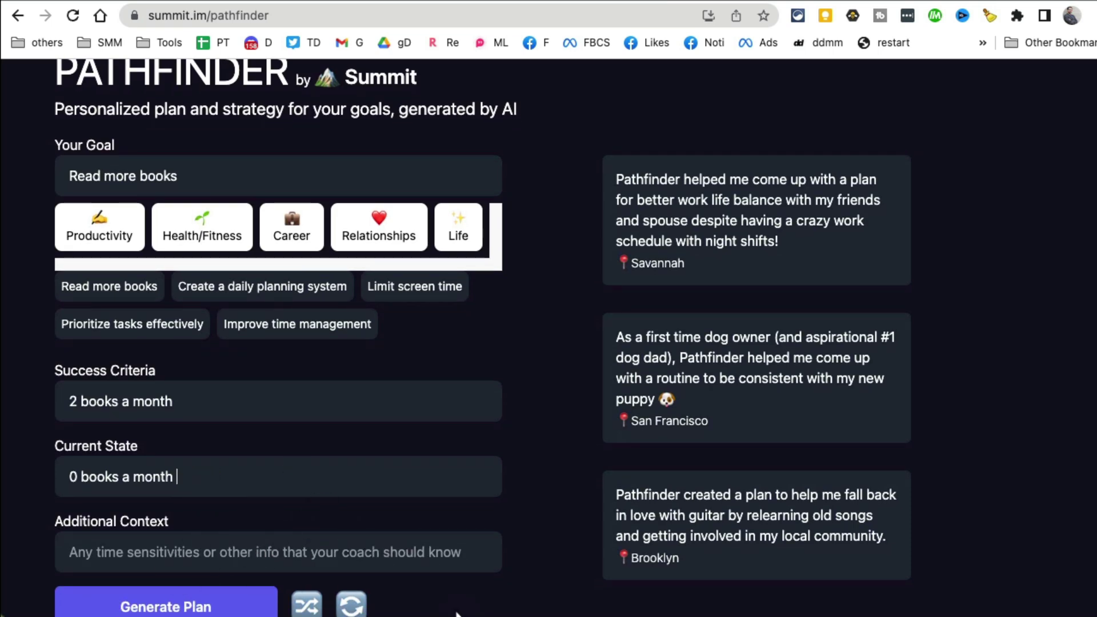
- Generate the reading plan and review its tips on a cozy environment, achievable goals and the proposed goals list
click(175, 606)
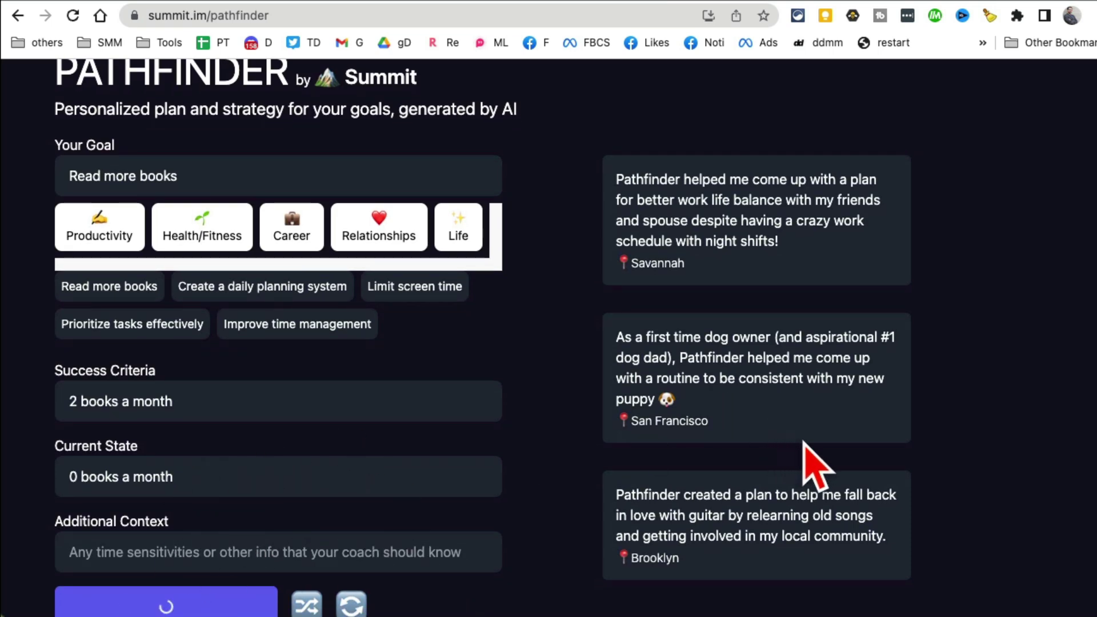
scroll(911, 441, down, 3)
scroll(955, 442, up, 3)
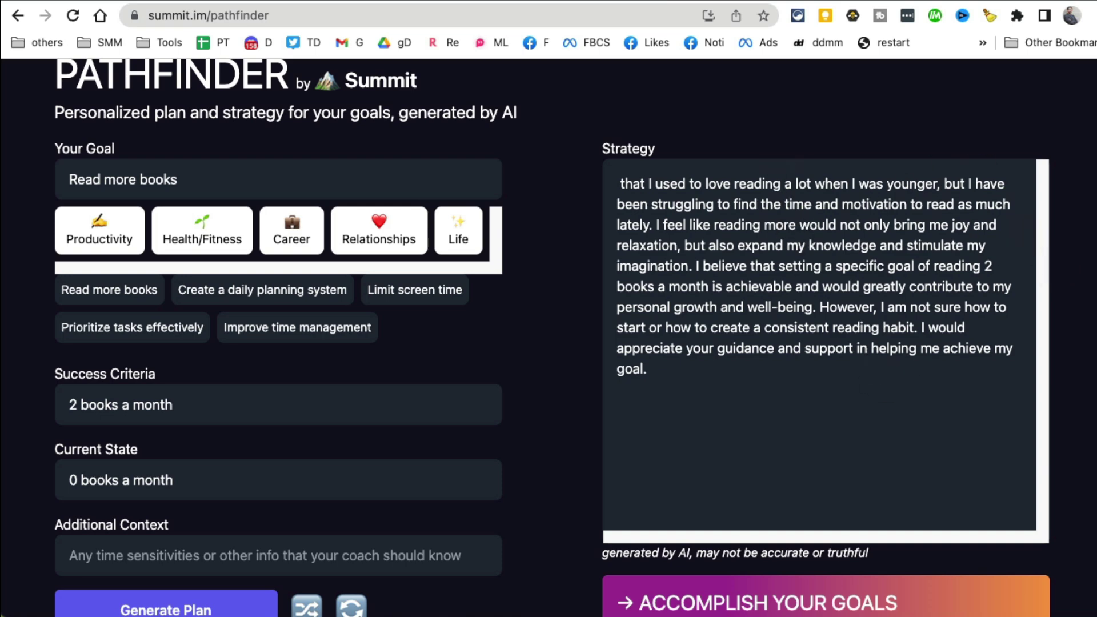
scroll(918, 183, down, 5)
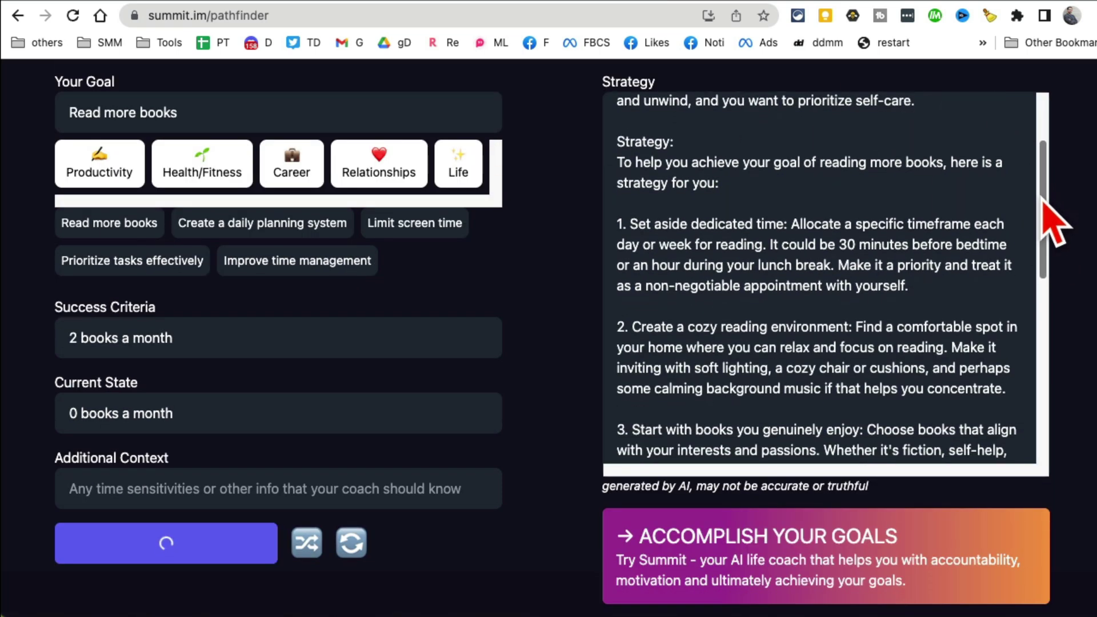
scroll(1054, 223, up, 1)
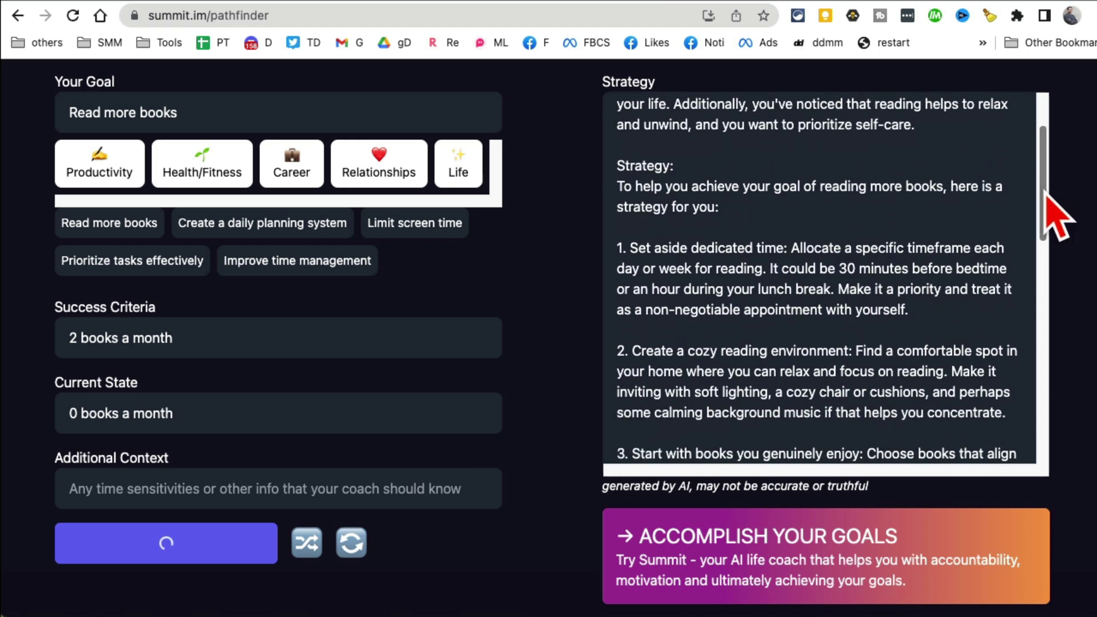
scroll(1055, 222, down, 1)
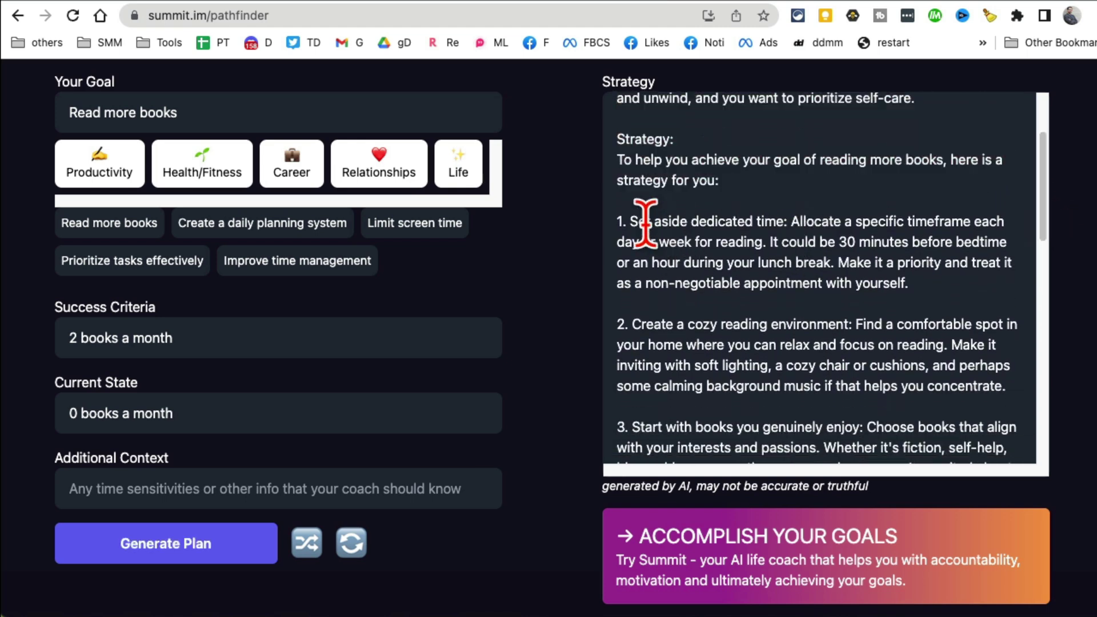
drag(644, 221, 776, 221)
scroll(860, 309, down, 1)
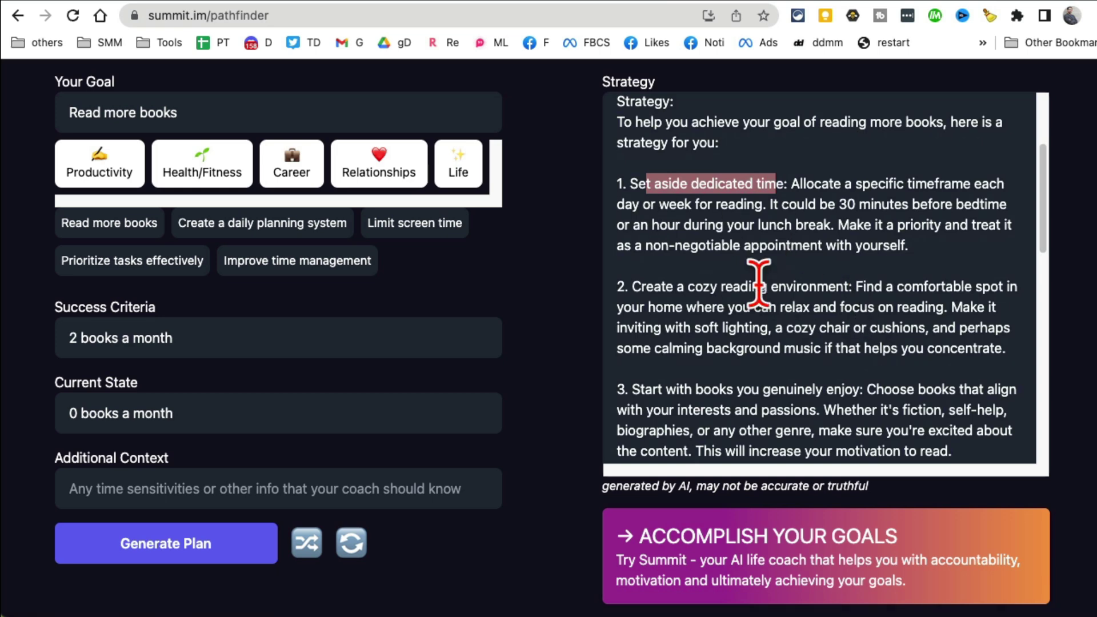
mouse_move(645, 286)
mouse_down()
mouse_move(816, 286)
mouse_move(667, 286)
mouse_move(677, 287)
mouse_up()
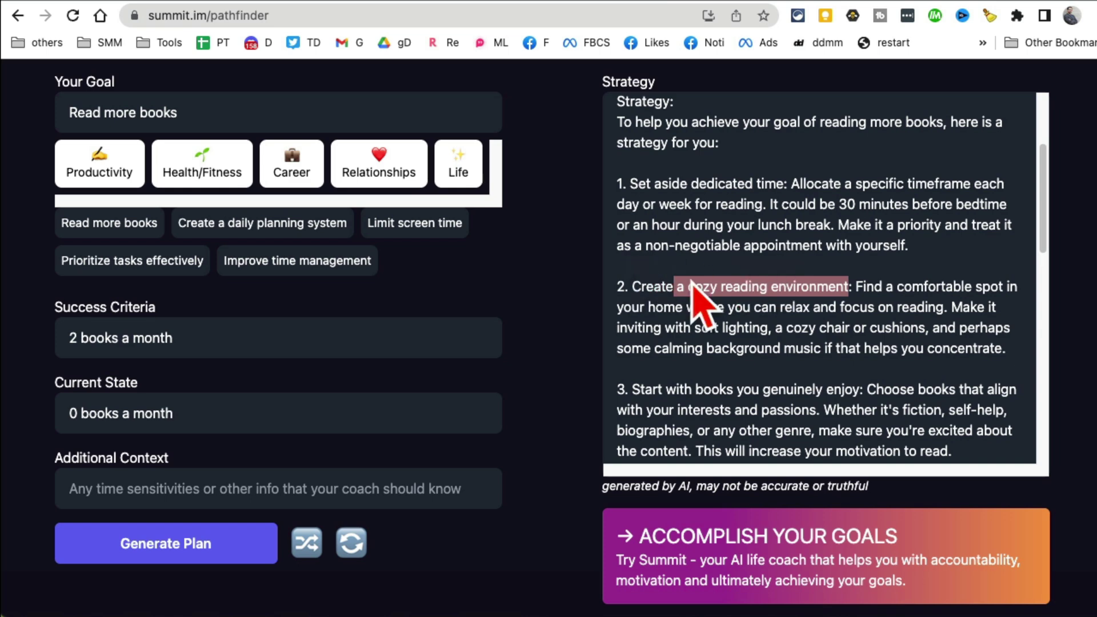
triple_click(816, 284)
scroll(823, 312, down, 2)
scroll(857, 318, down, 3)
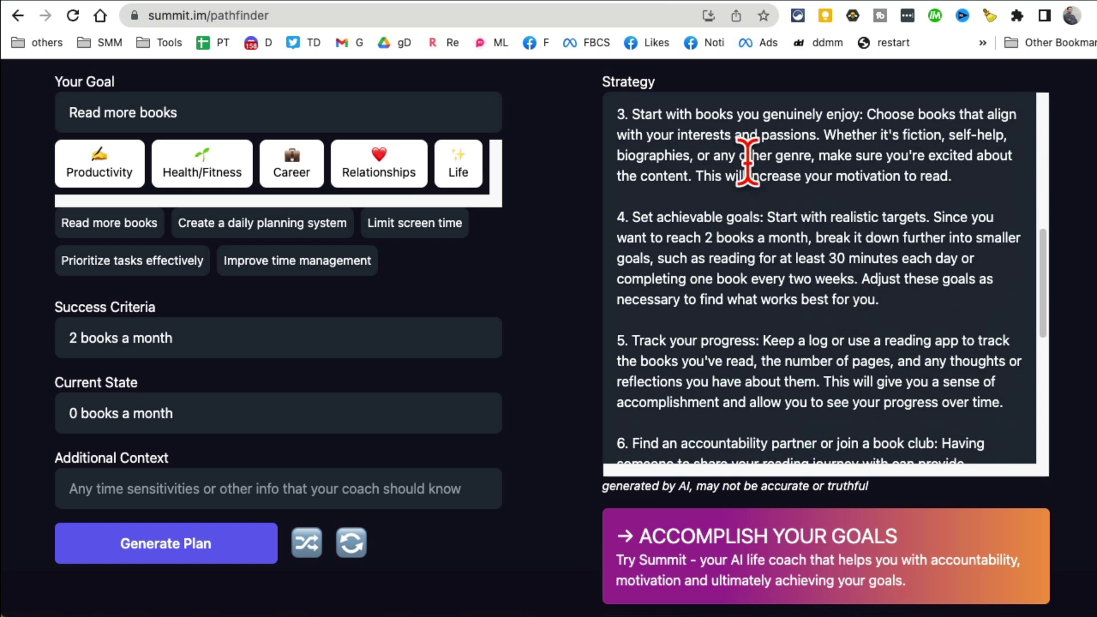
drag(724, 136, 952, 180)
drag(802, 225, 878, 300)
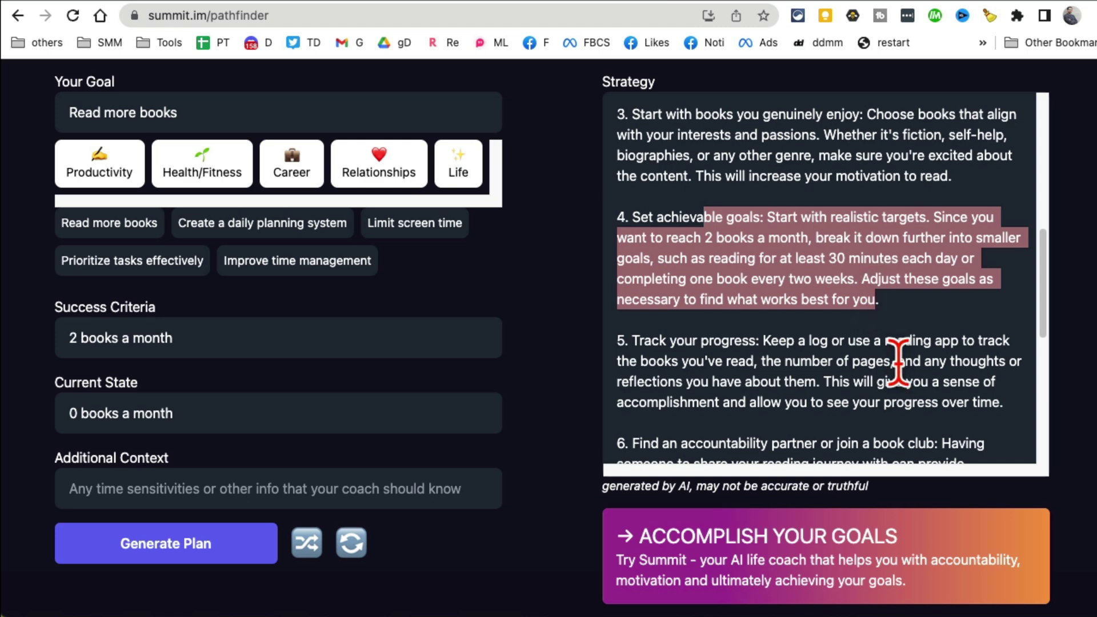
scroll(899, 362, down, 3)
scroll(904, 382, down, 3)
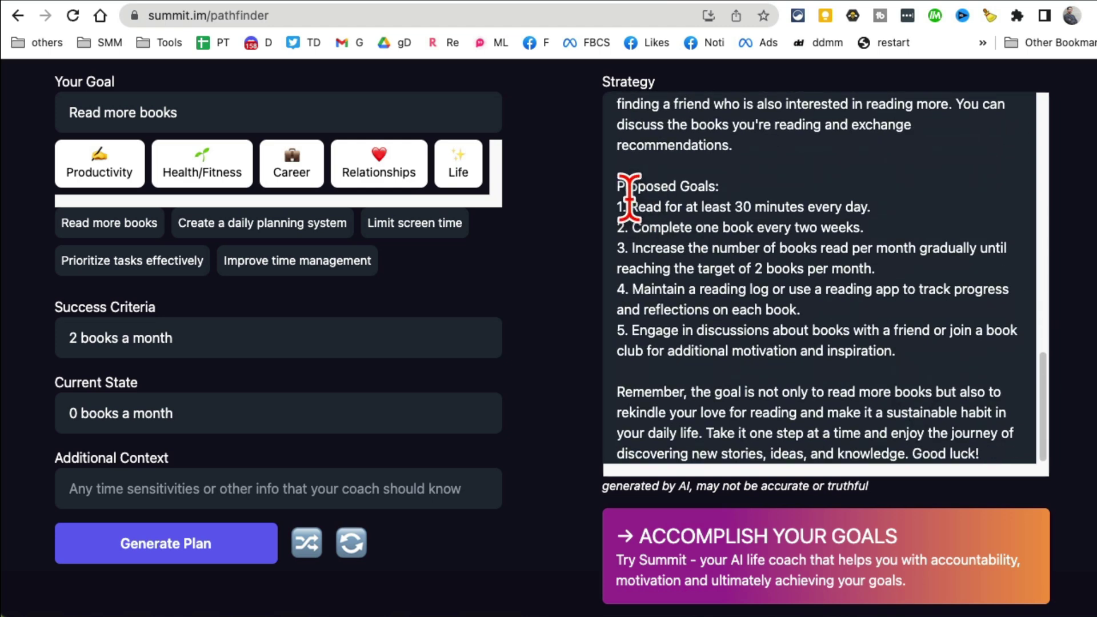
mouse_move(629, 205)
mouse_down()
mouse_move(727, 237)
mouse_move(917, 358)
mouse_move(832, 342)
mouse_move(622, 199)
mouse_up()
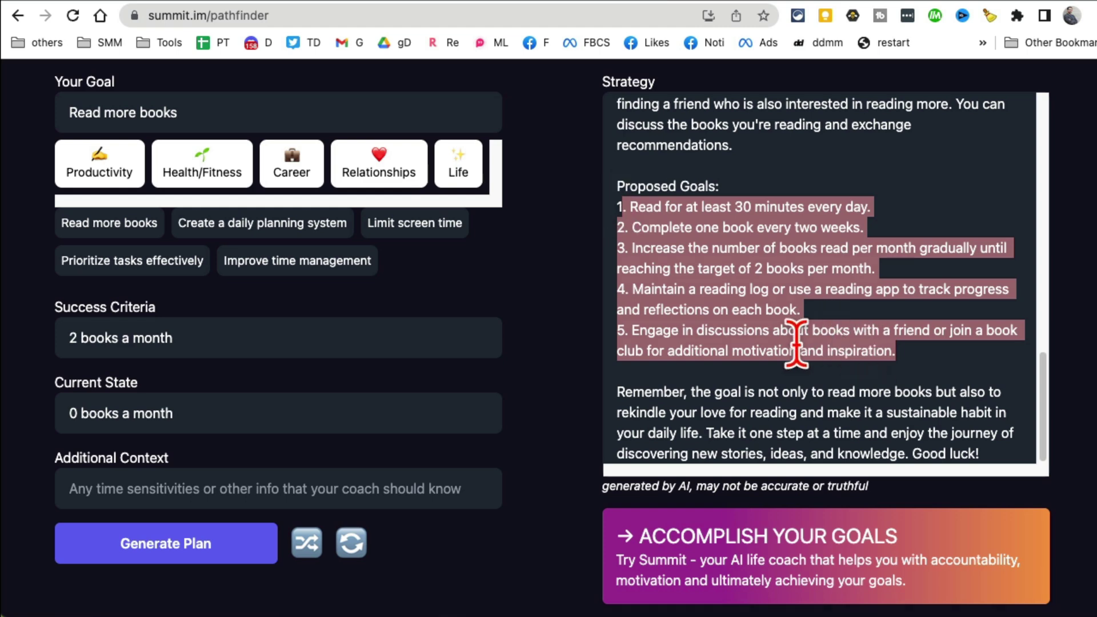
scroll(449, 338, up, 3)
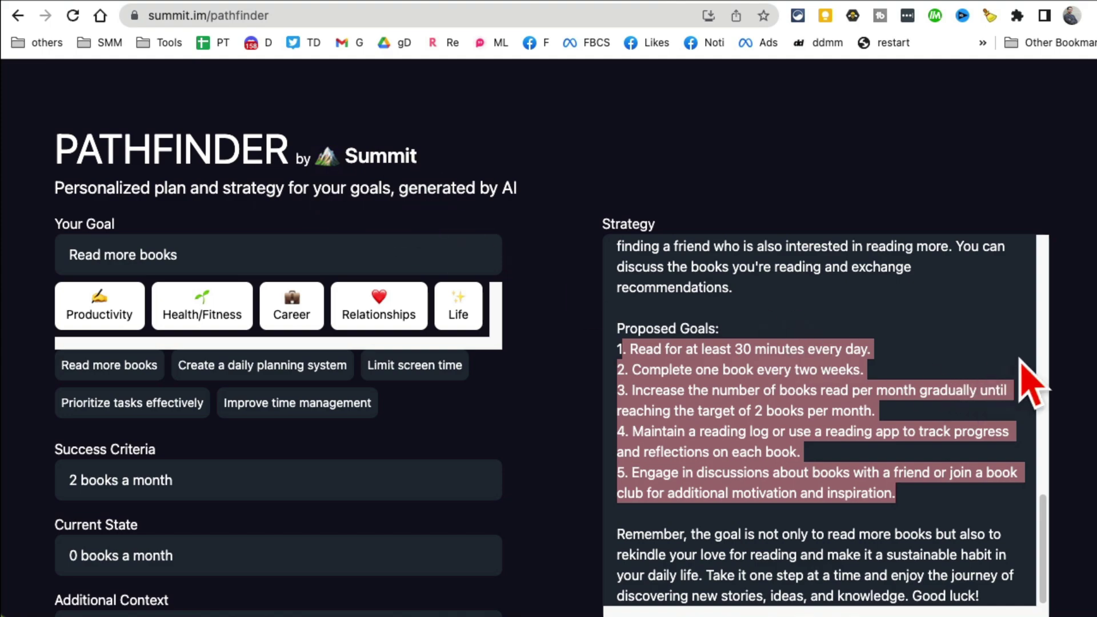
scroll(1052, 441, up, 5)
scroll(1028, 411, down, 5)
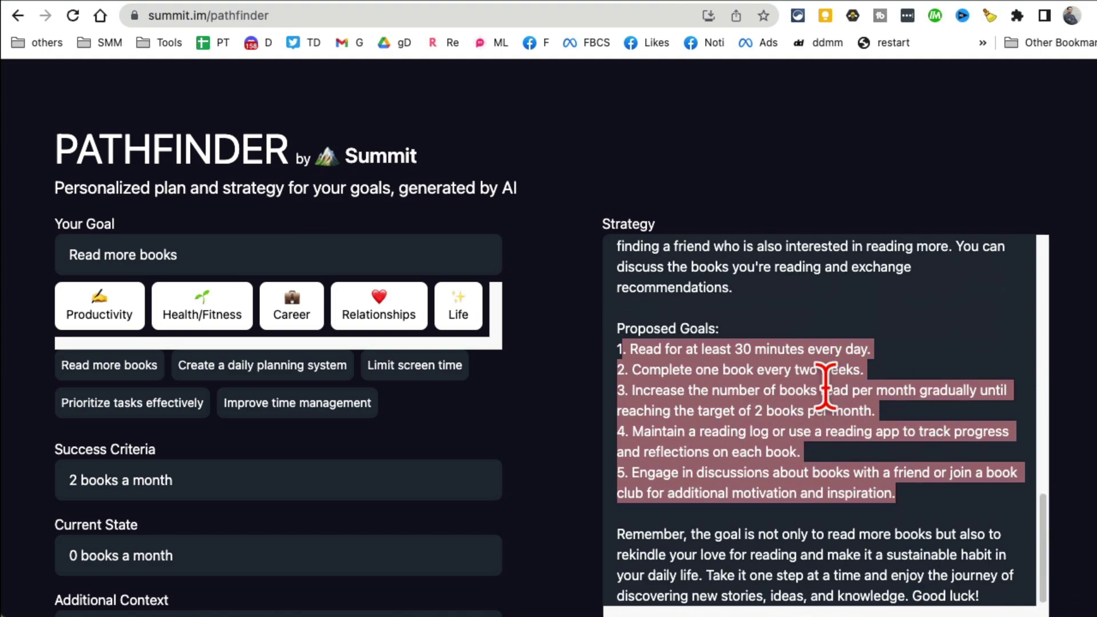
scroll(488, 368, down, 3)
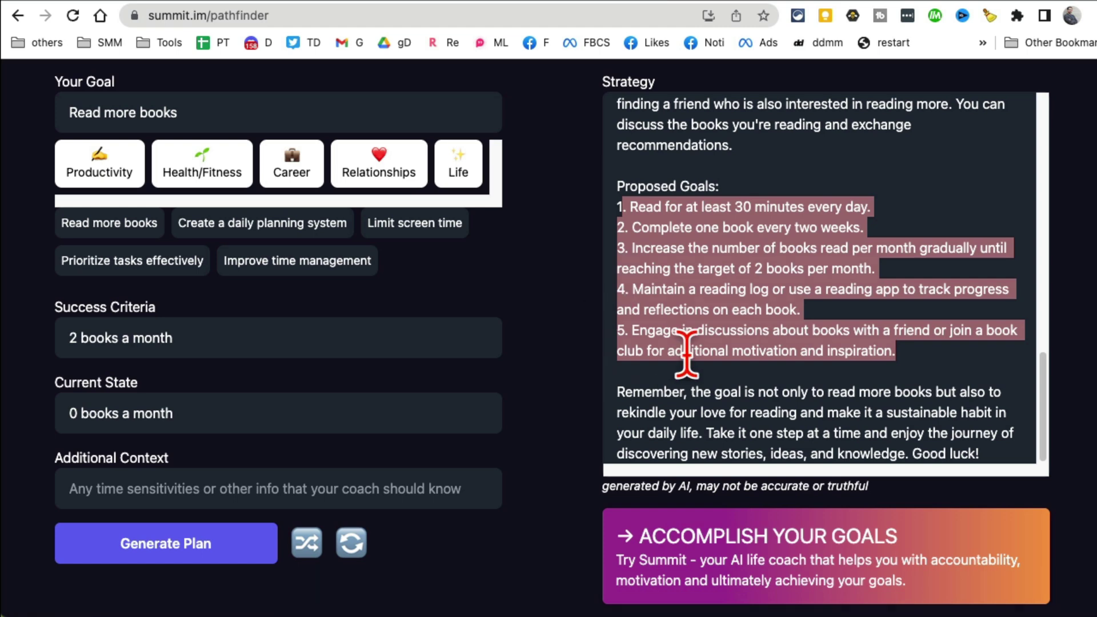
scroll(680, 454, up, 5)
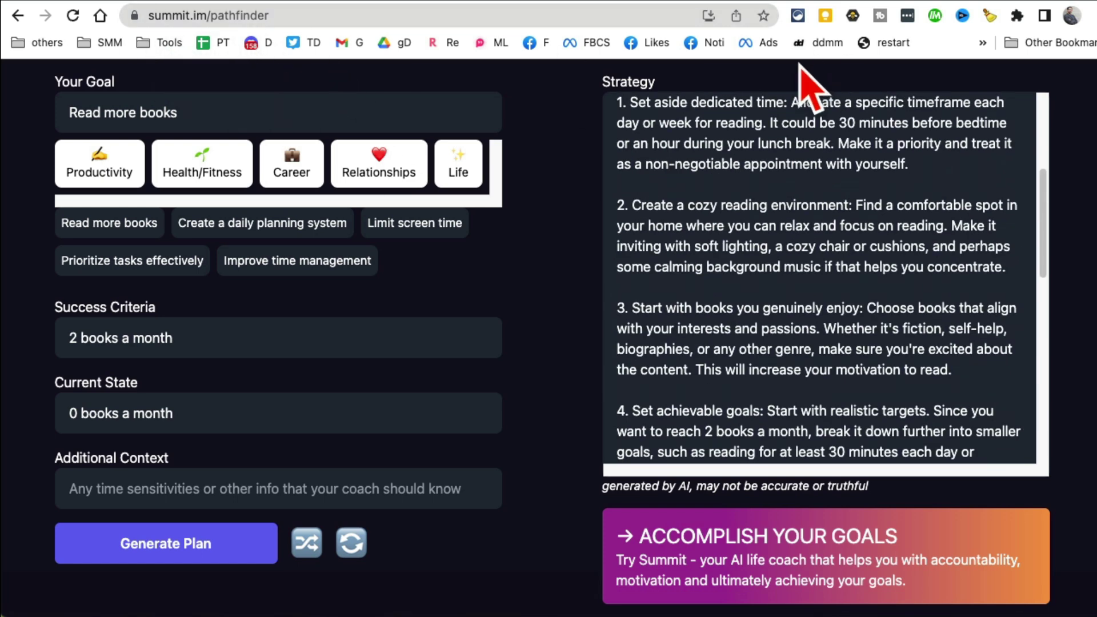
- Review the photoeditor.ai headline and its Personal, e-Commerce and Logos/Watermark before-and-after examples
click(801, 13)
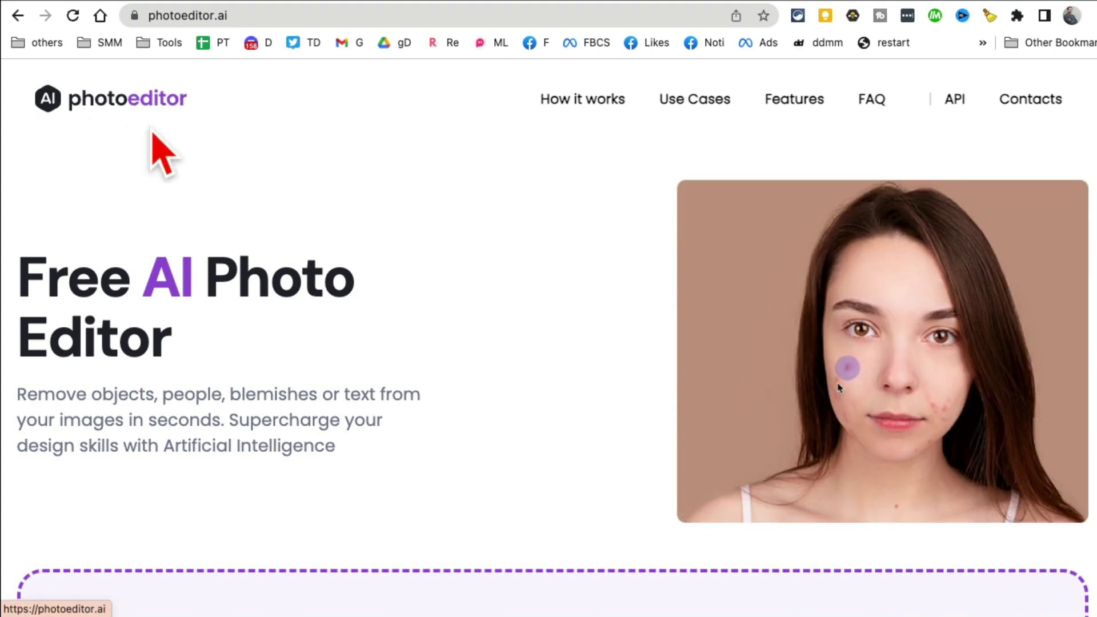
drag(129, 287, 375, 385)
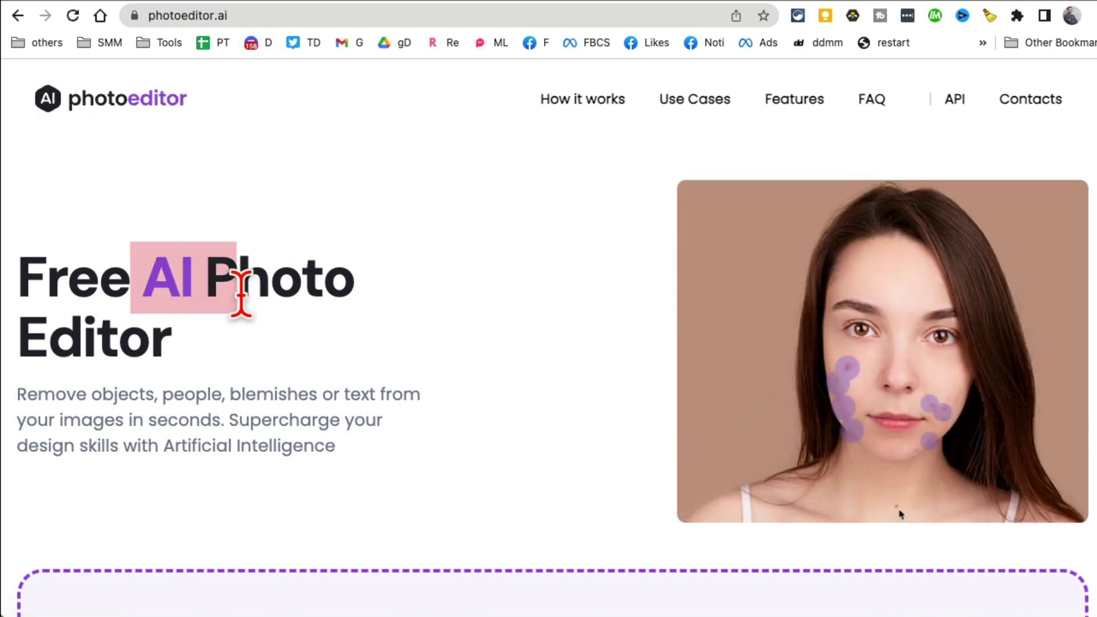
scroll(375, 409, down, 2)
scroll(375, 409, down, 5)
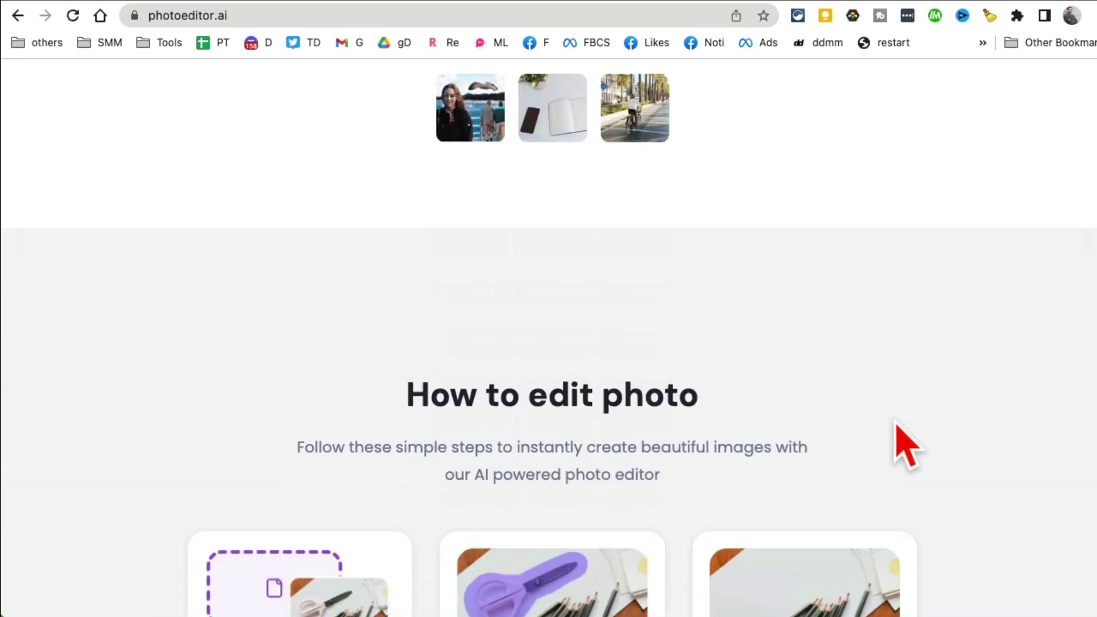
scroll(905, 442, down, 2)
scroll(974, 449, down, 2)
scroll(686, 360, down, 1)
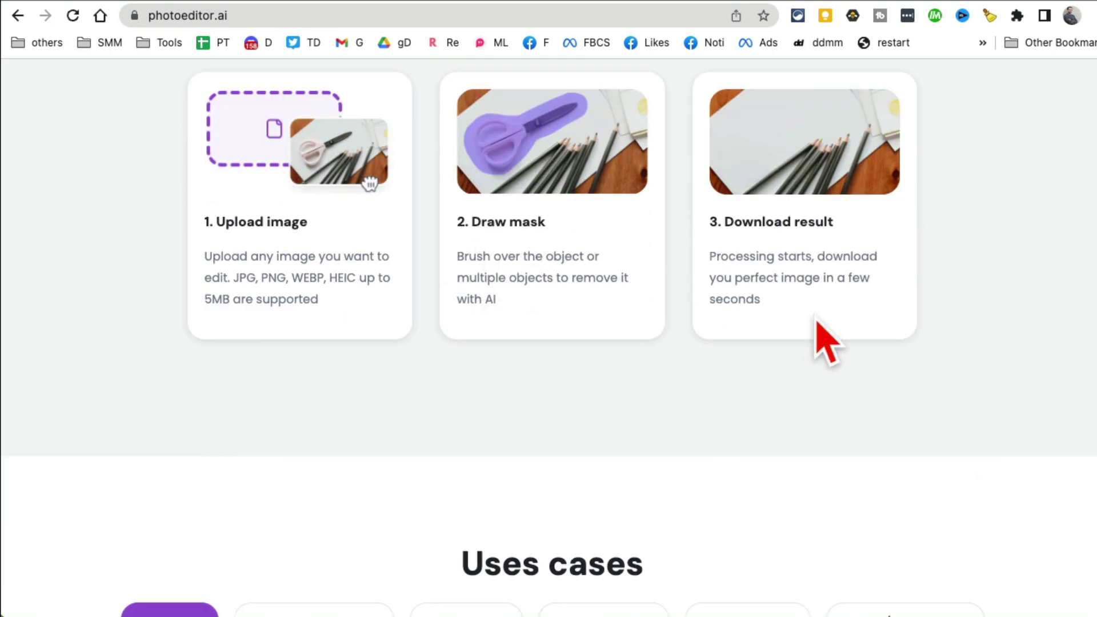
scroll(685, 249, down, 3)
scroll(685, 249, down, 3)
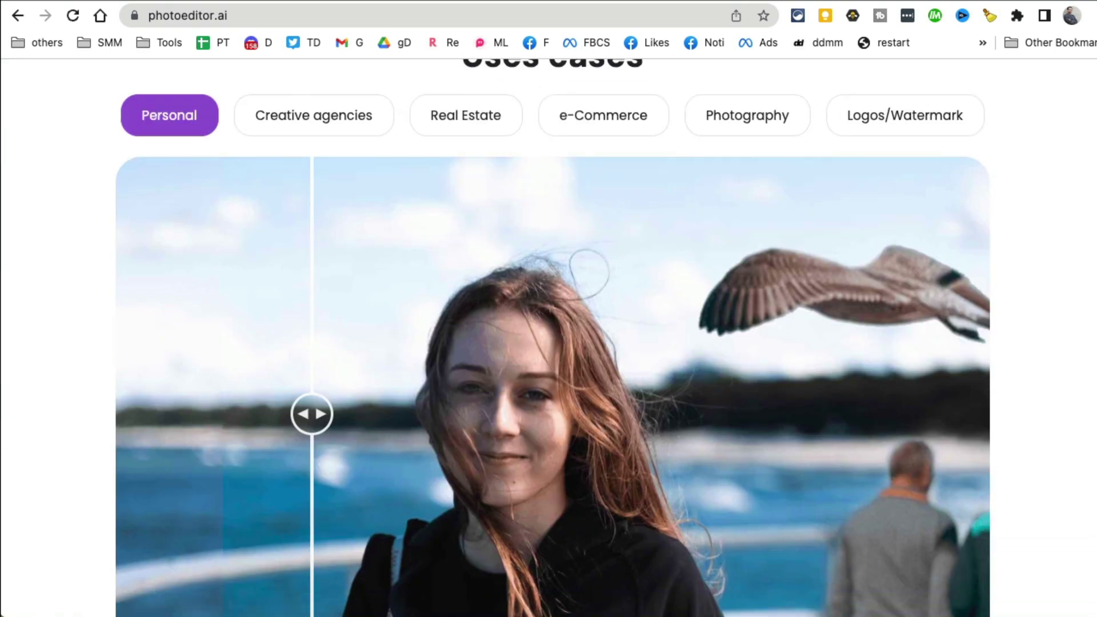
scroll(685, 248, up, 2)
scroll(686, 249, down, 1)
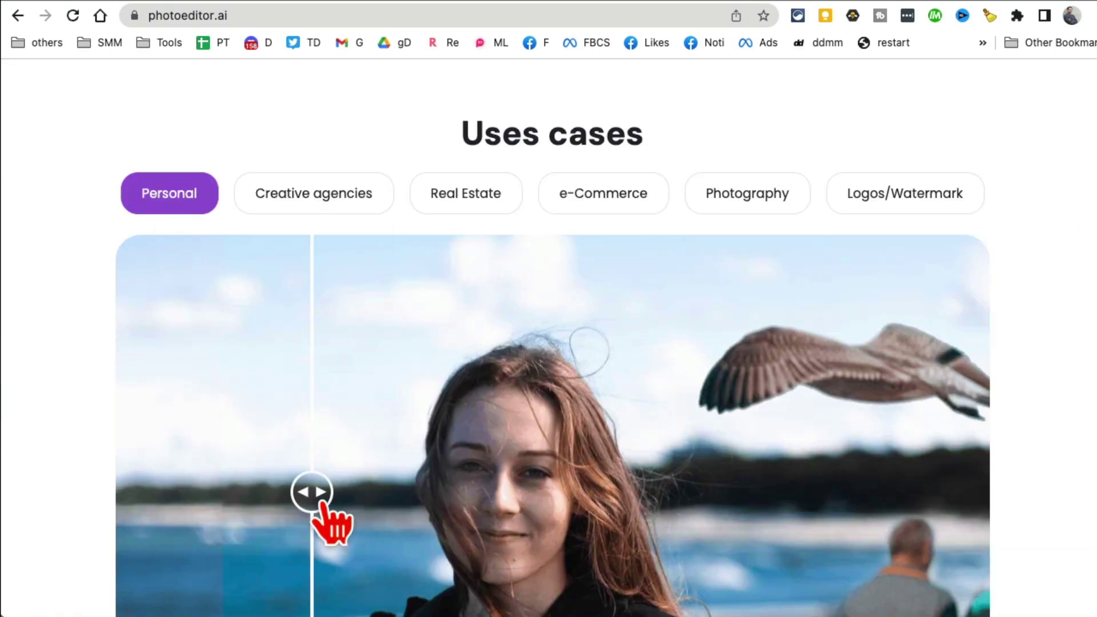
scroll(421, 515, down, 2)
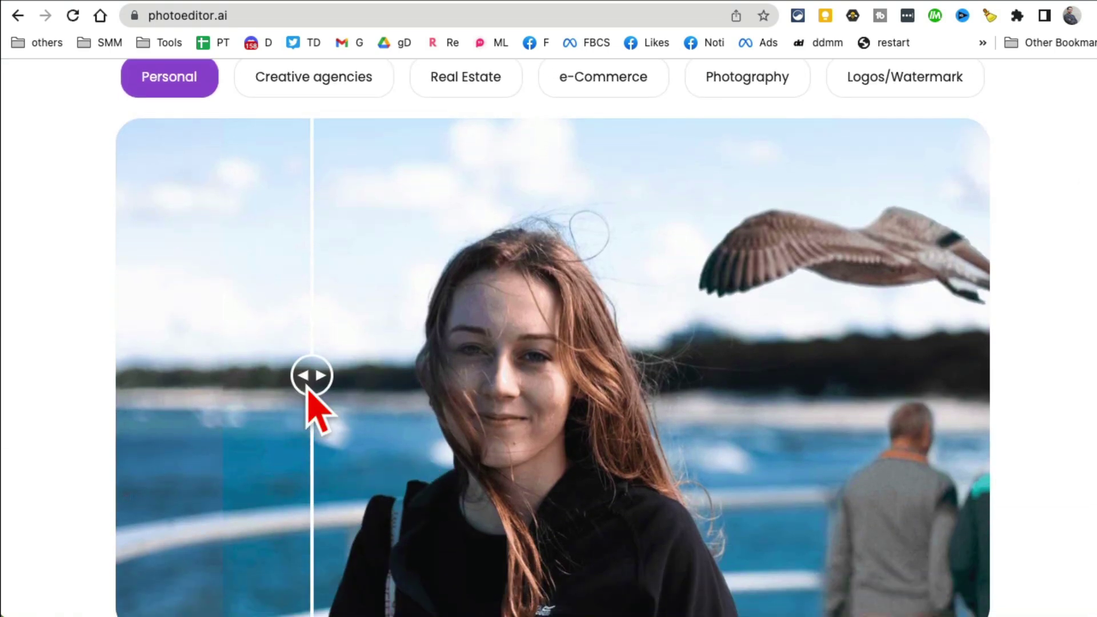
drag(328, 392, 179, 416)
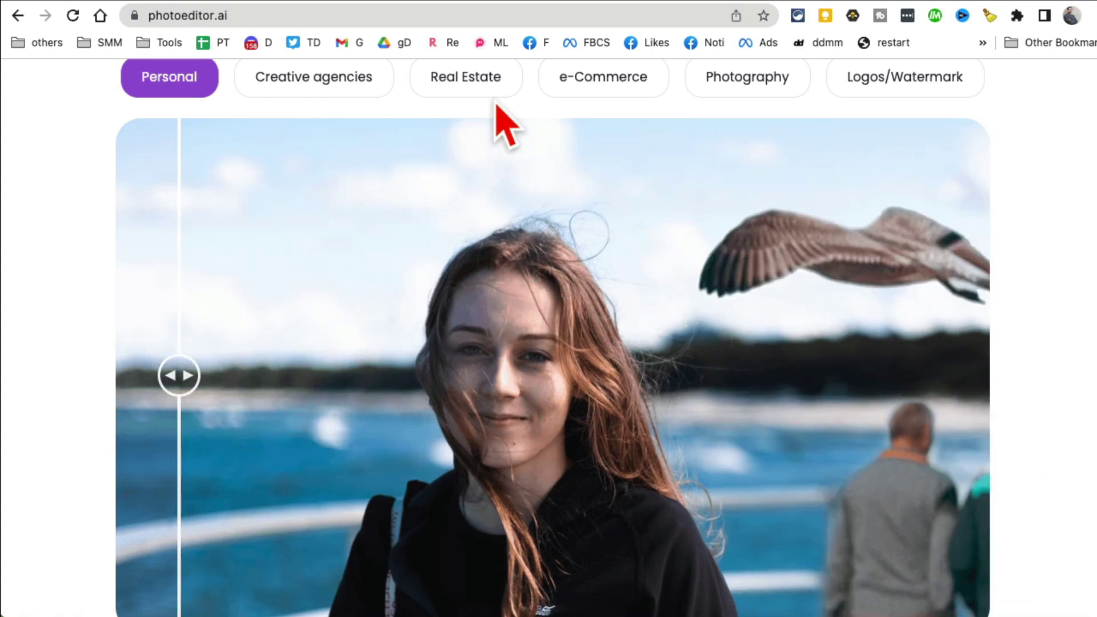
click(583, 86)
mouse_move(310, 375)
mouse_down()
mouse_move(977, 421)
mouse_move(137, 419)
mouse_up()
scroll(754, 381, up, 3)
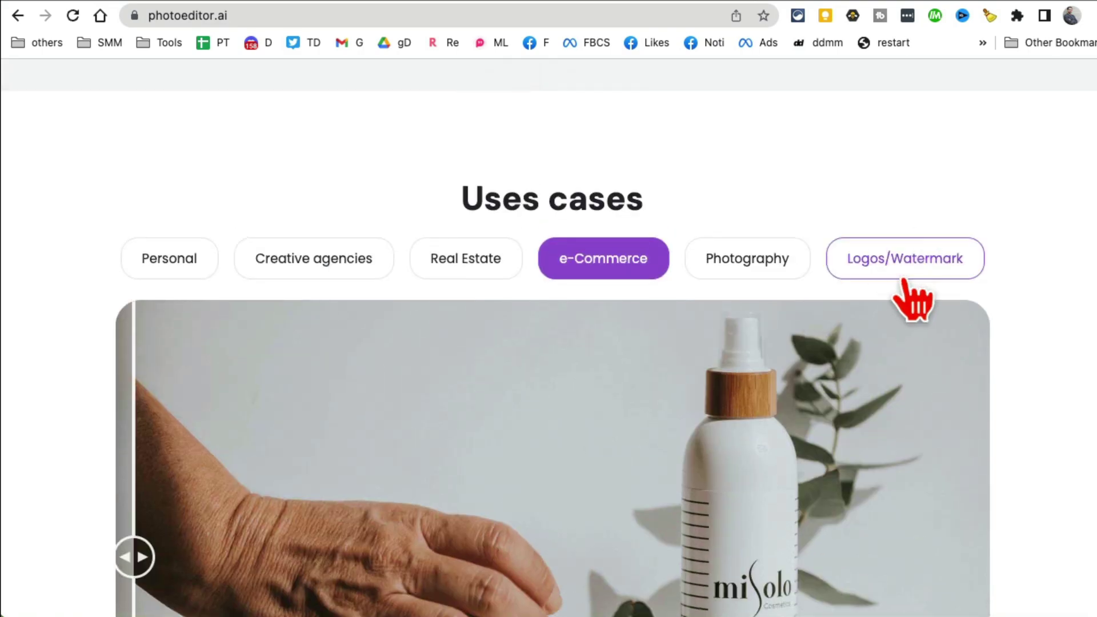
click(899, 261)
scroll(823, 437, down, 2)
scroll(600, 463, down, 1)
scroll(472, 492, down, 3)
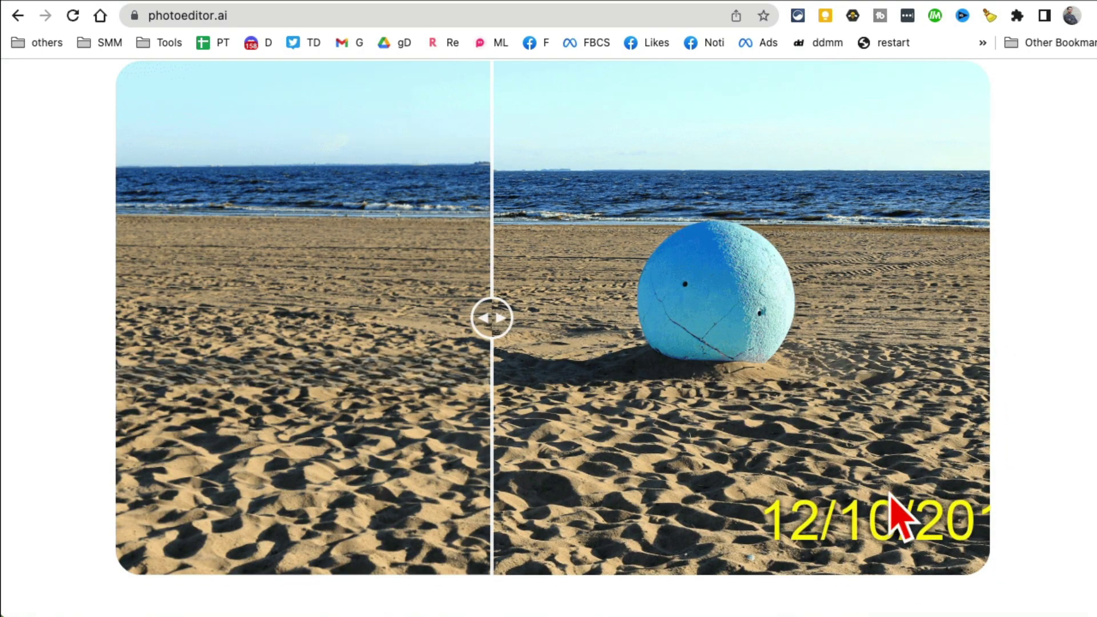
scroll(672, 419, down, 5)
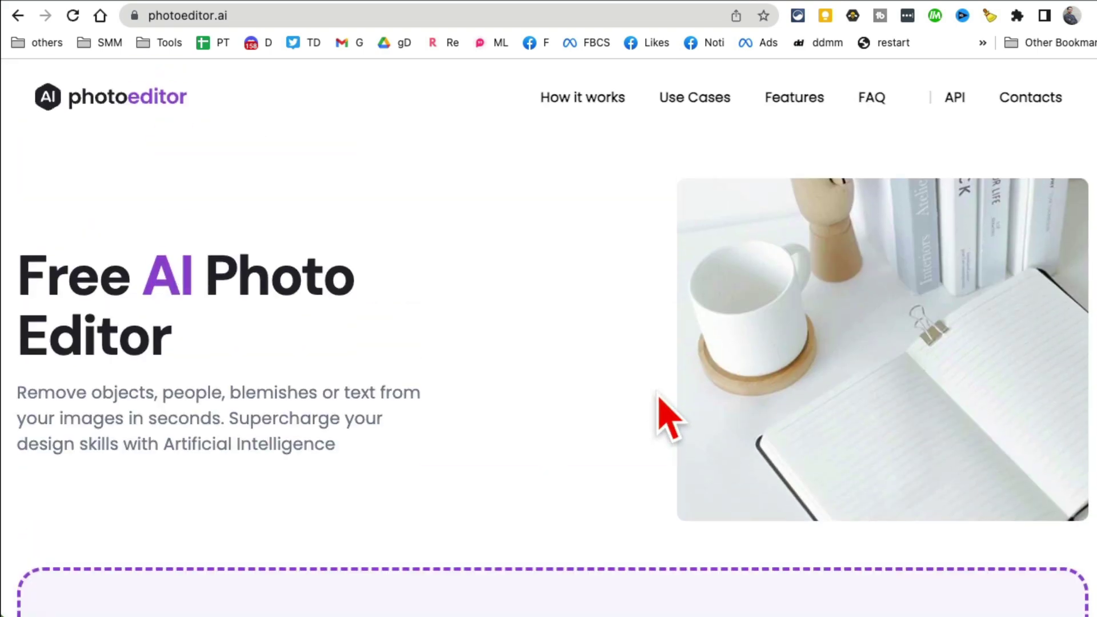
scroll(660, 419, down, 3)
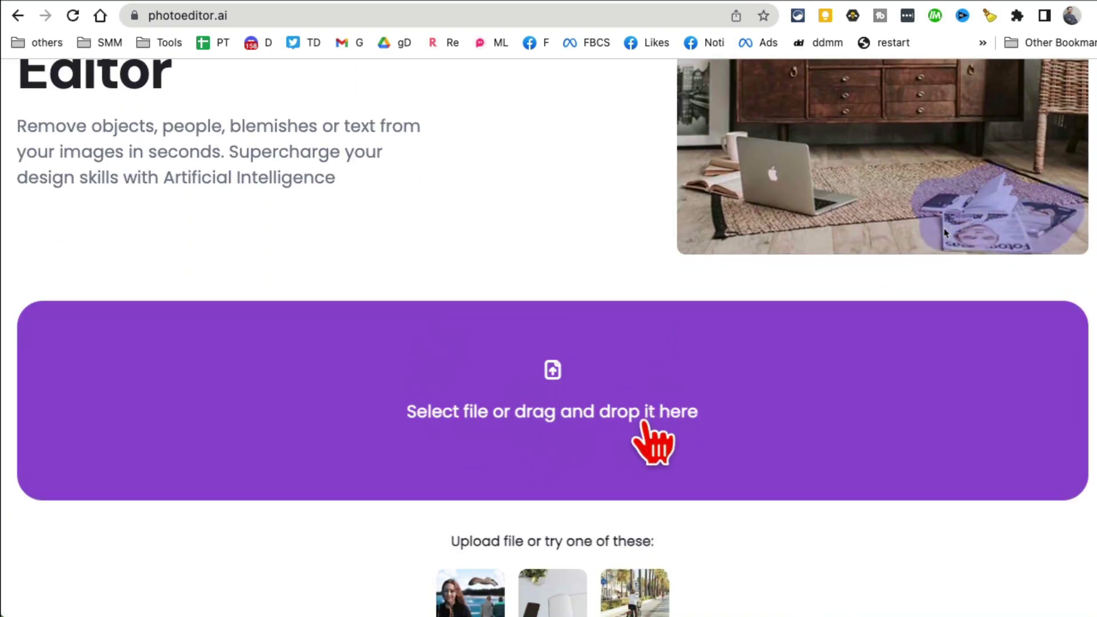
- Upload download-6.jpg from the Desktop into the object-removal editor
click(561, 415)
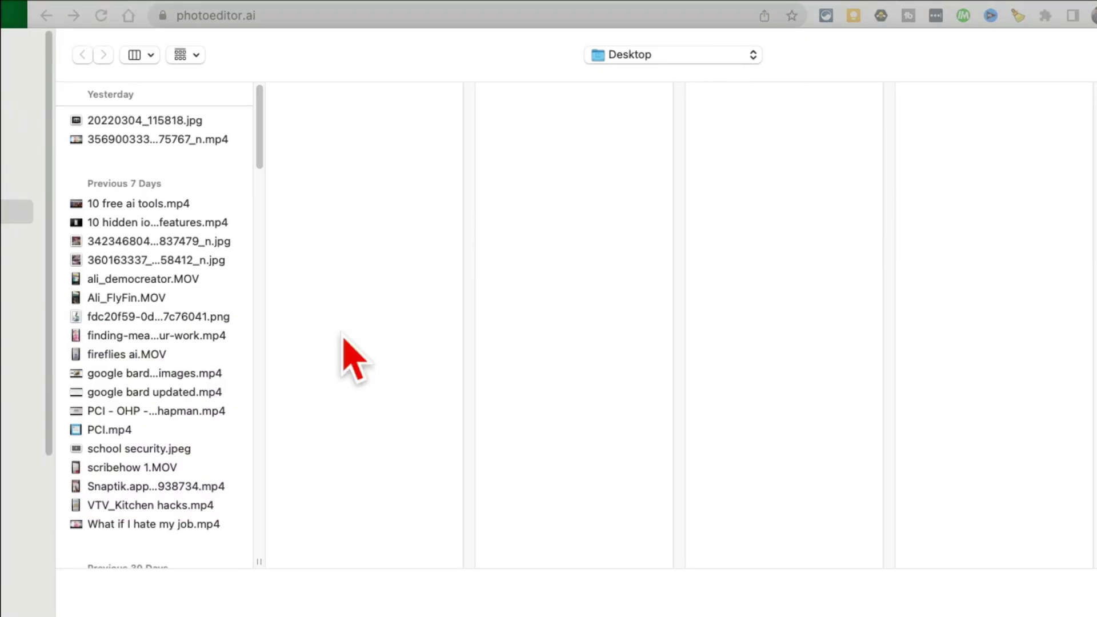
scroll(167, 311, down, 1)
scroll(245, 343, down, 2)
scroll(245, 343, down, 2)
scroll(249, 347, down, 3)
scroll(248, 347, down, 2)
scroll(248, 347, down, 2)
scroll(249, 347, down, 5)
click(182, 396)
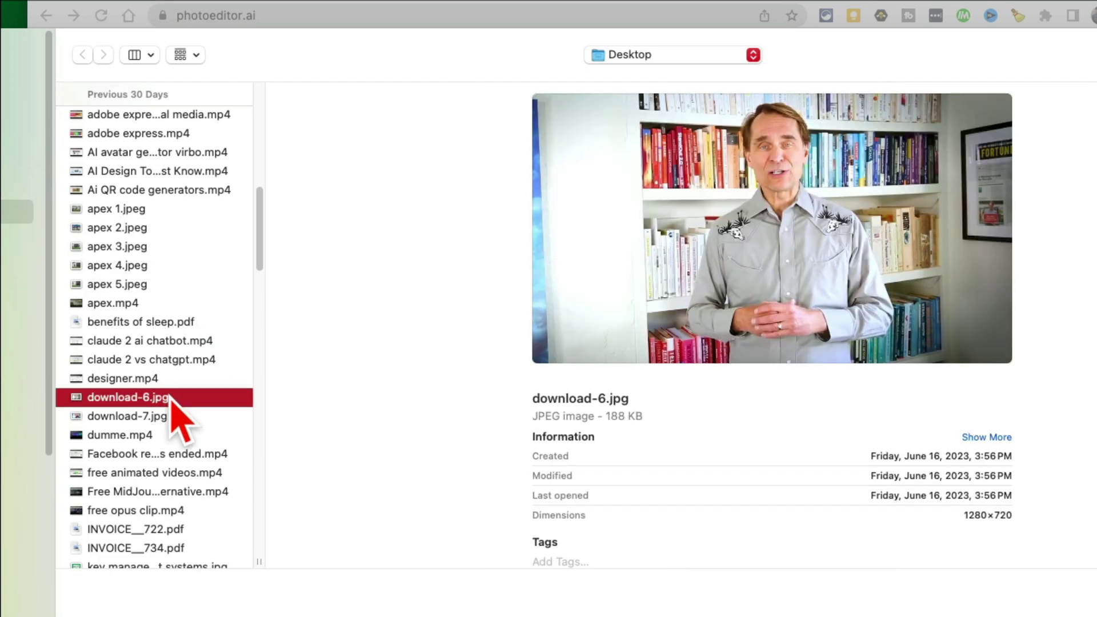
double_click(182, 398)
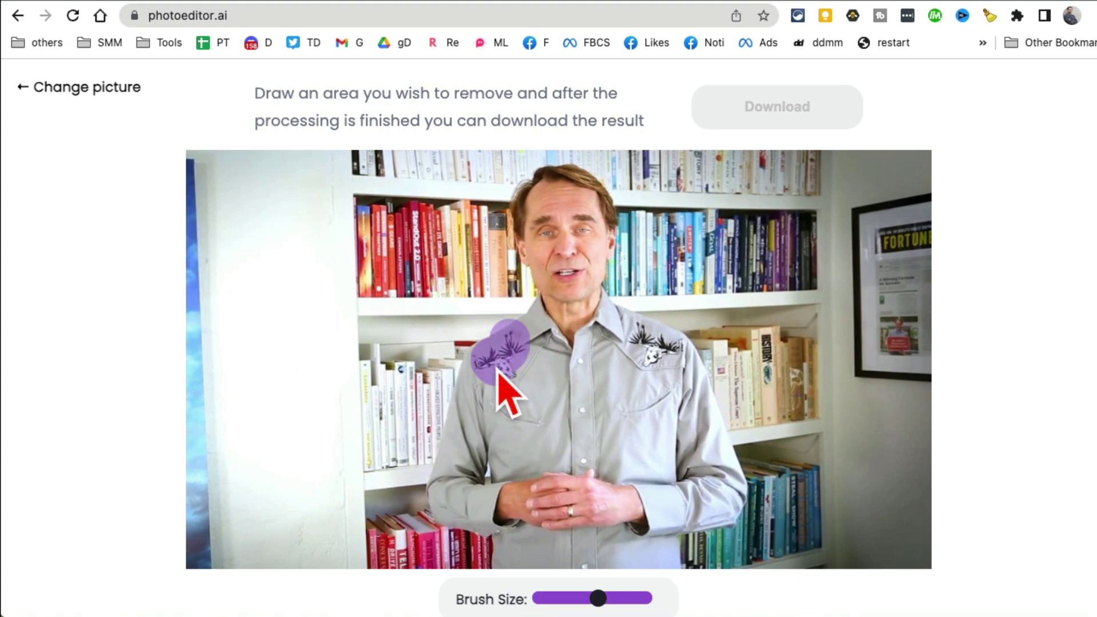
- Brush over the left and then the right chest embroidery so both are erased from the shirt
drag(496, 370, 498, 371)
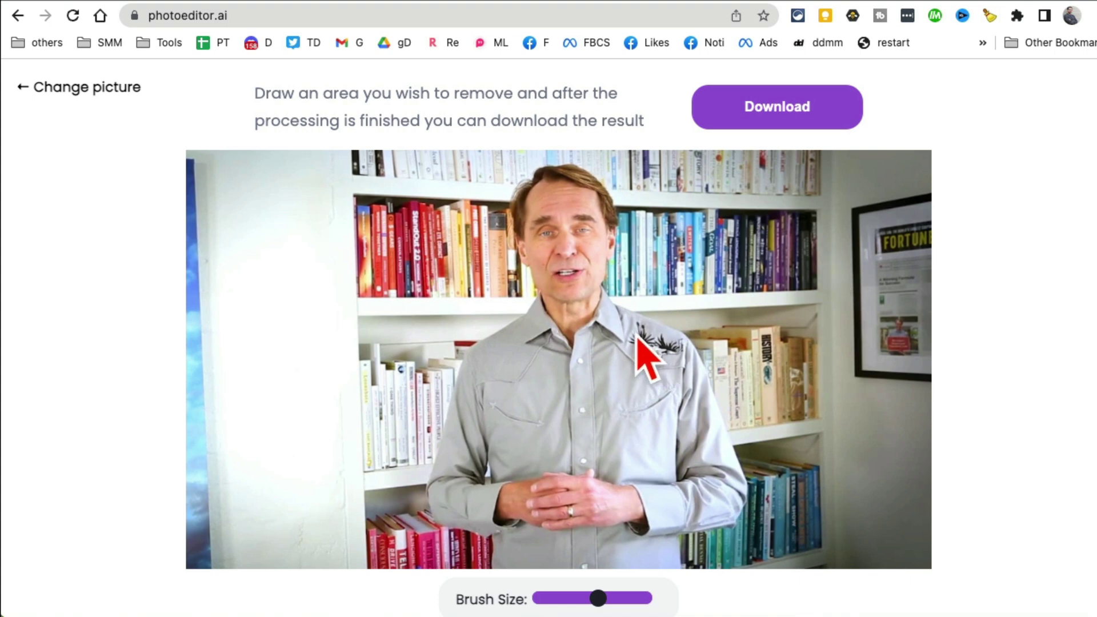
drag(670, 359, 670, 359)
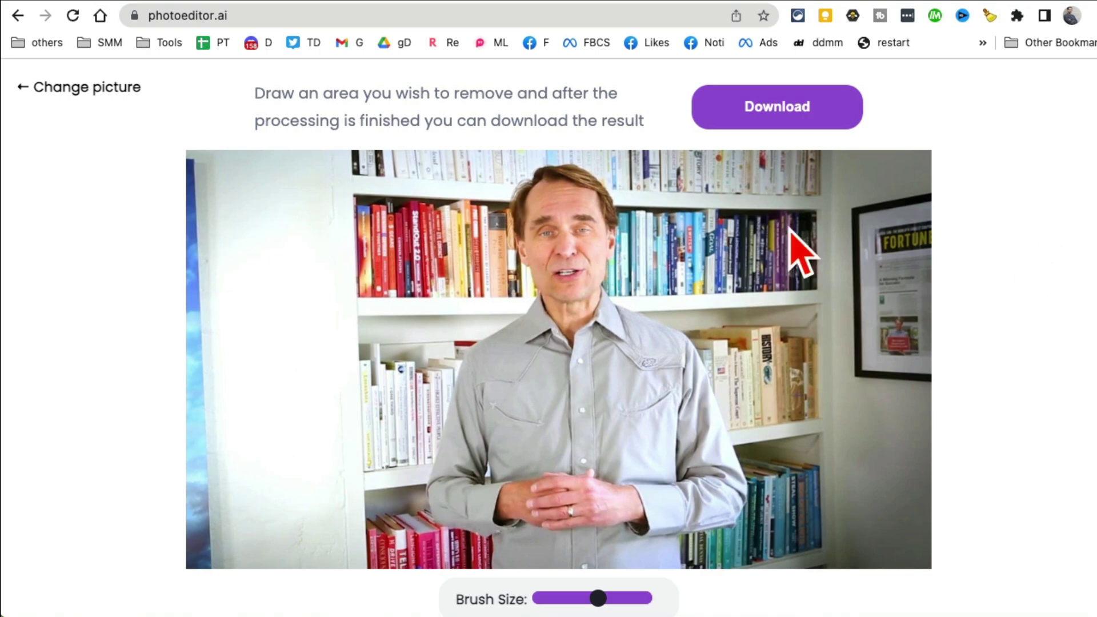
- Load the woman-with-seagull sample photo, then return to the home page and review its headline
click(103, 90)
scroll(716, 367, down, 5)
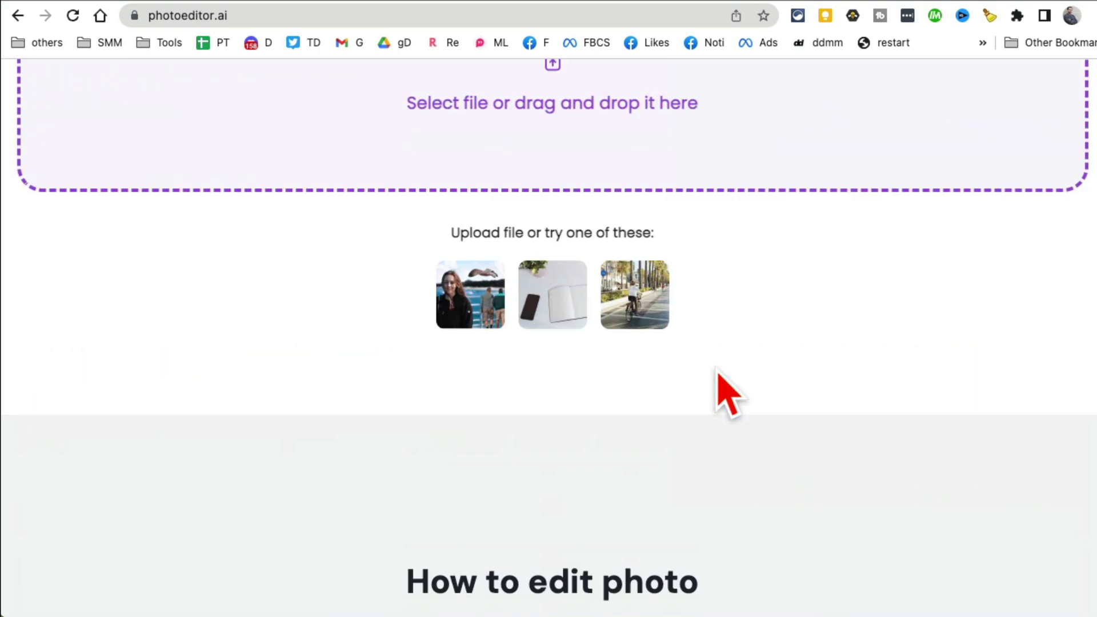
click(450, 302)
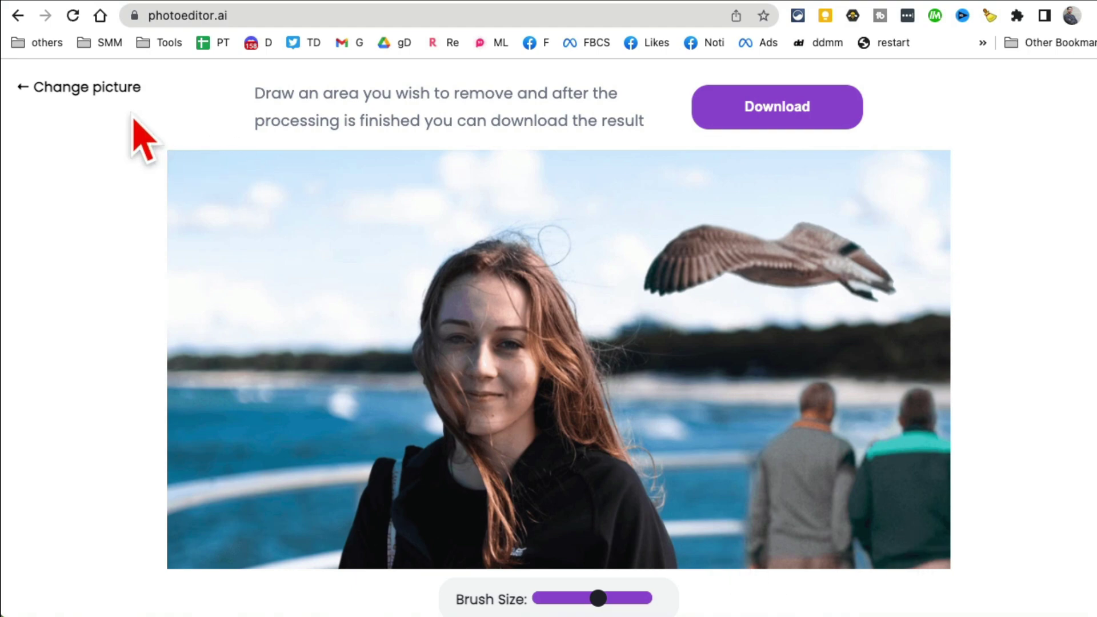
click(102, 91)
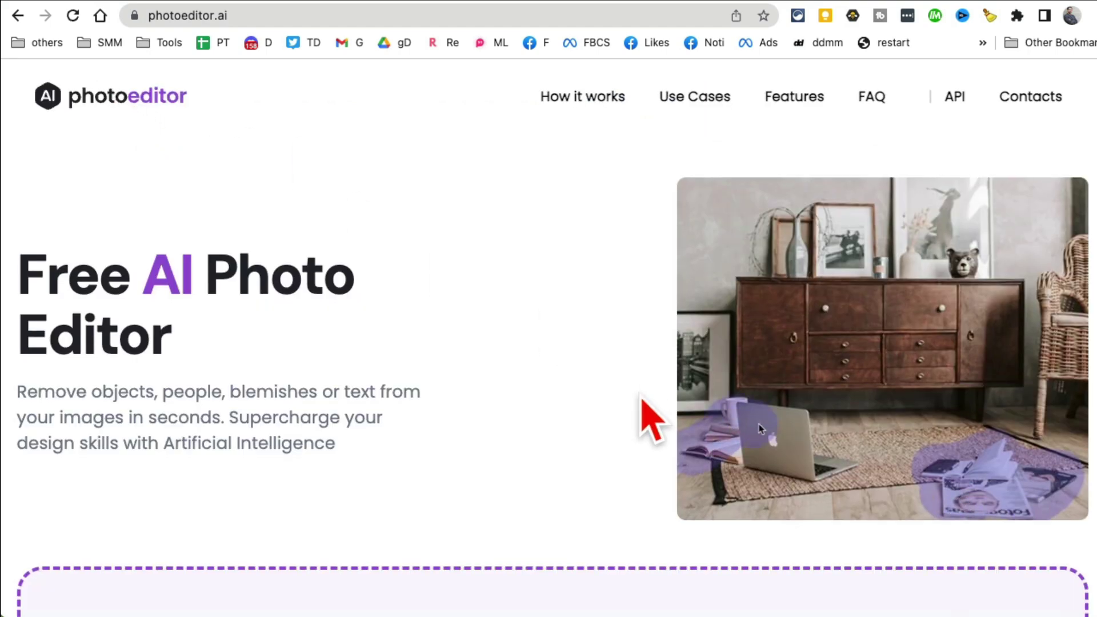
scroll(649, 416, down, 3)
scroll(649, 416, up, 3)
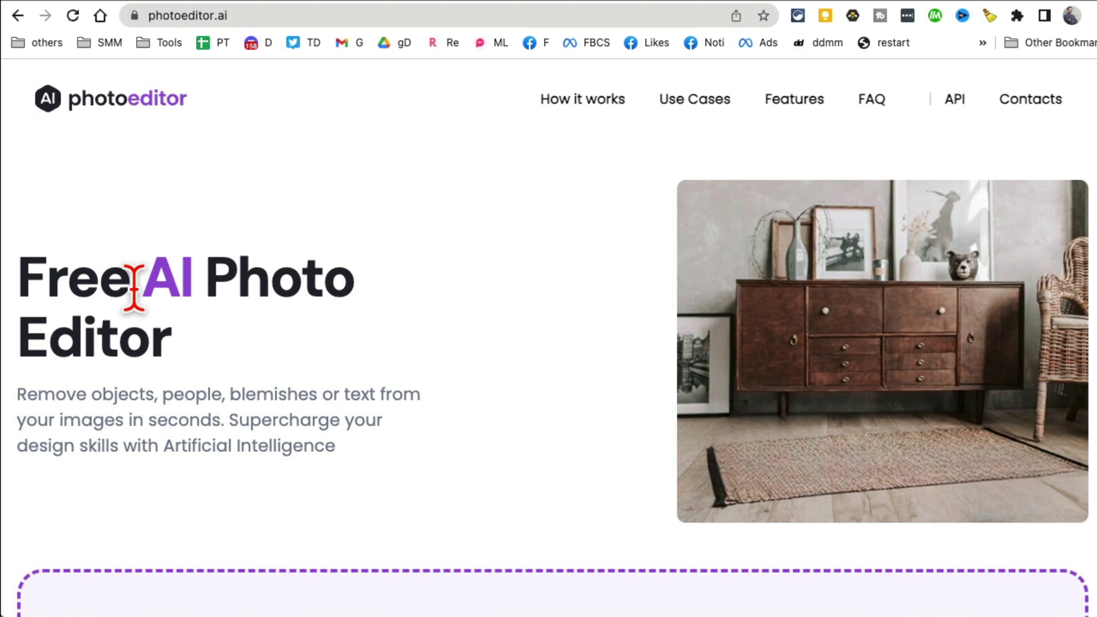
drag(133, 283, 332, 392)
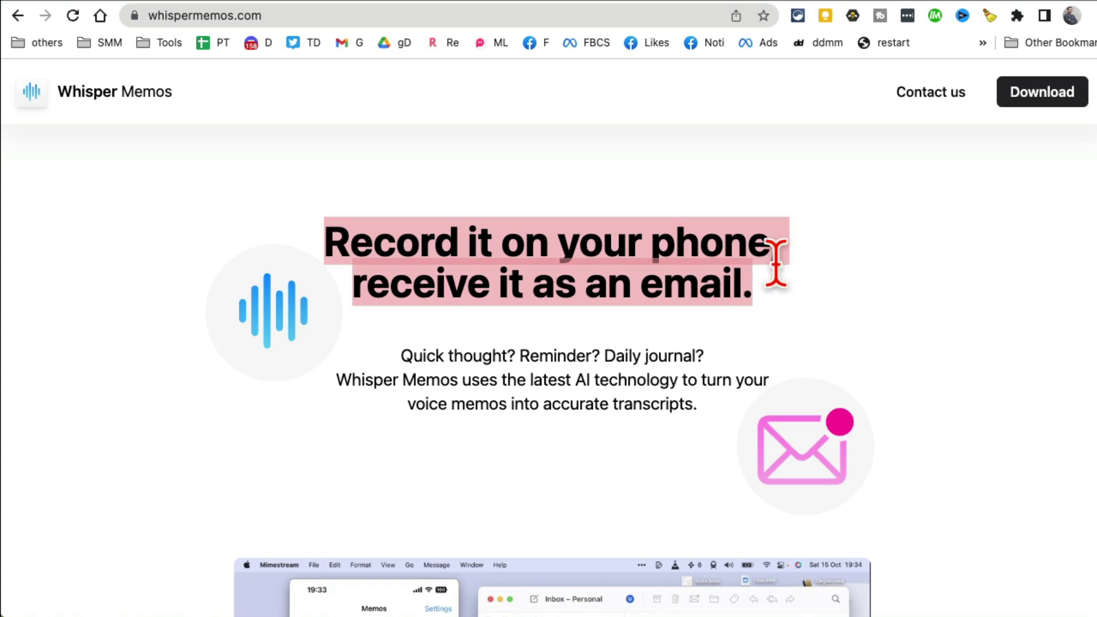
scroll(808, 391, down, 6)
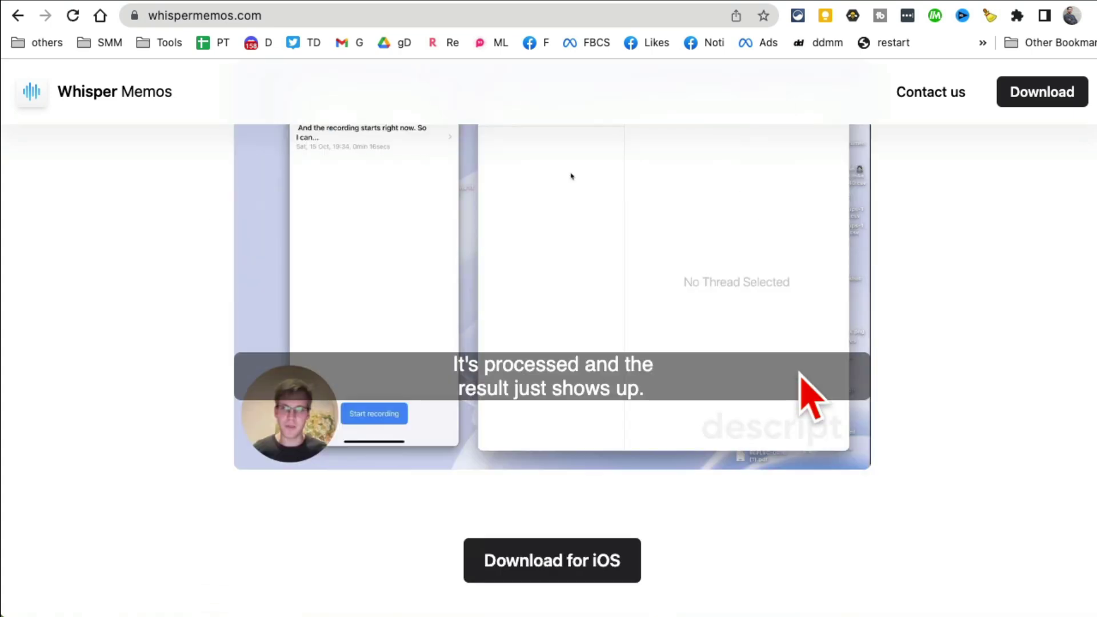
scroll(808, 394, down, 1)
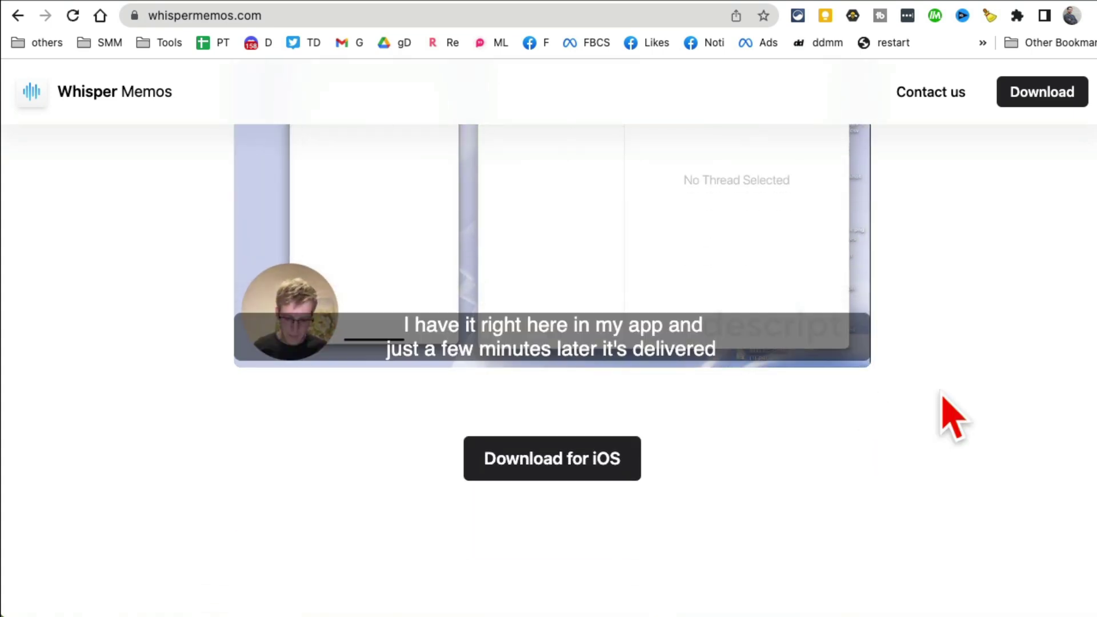
scroll(951, 418, up, 3)
scroll(951, 418, up, 2)
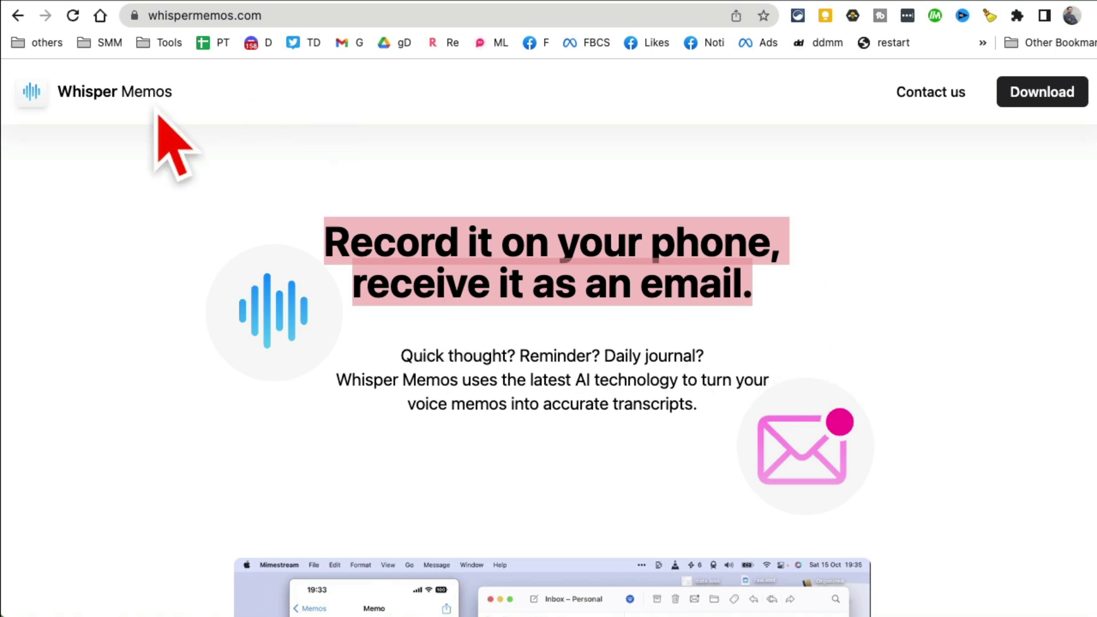
- Show whispermemos.com and highlight the 'Record it on your phone, receive it as email' headline lines
click(285, 16)
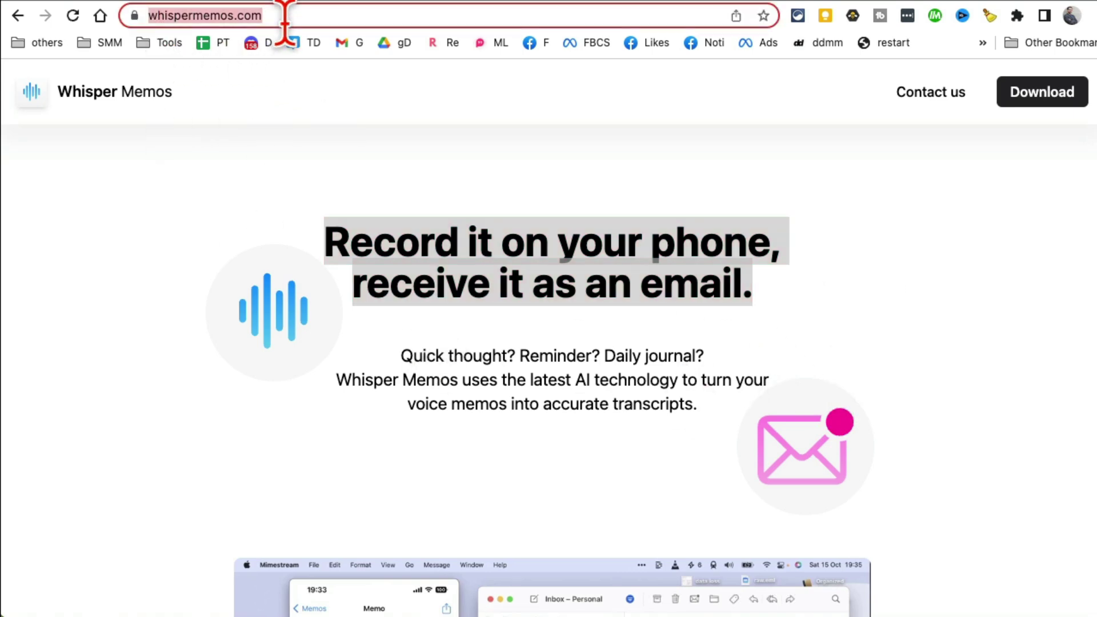
click(588, 300)
scroll(599, 302, down, 5)
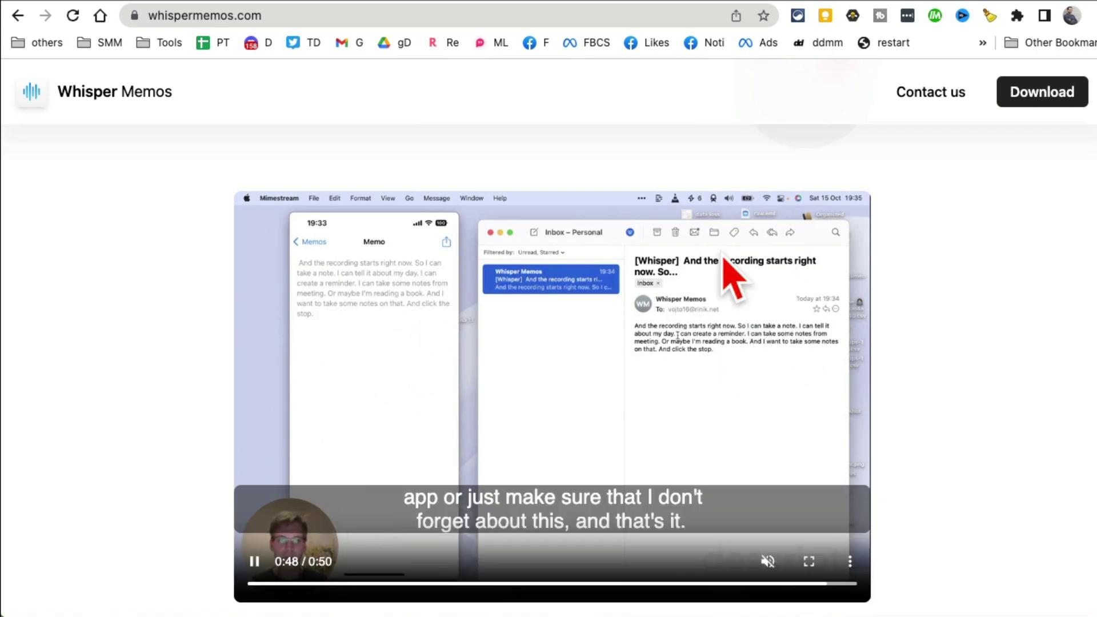
scroll(641, 387, up, 4)
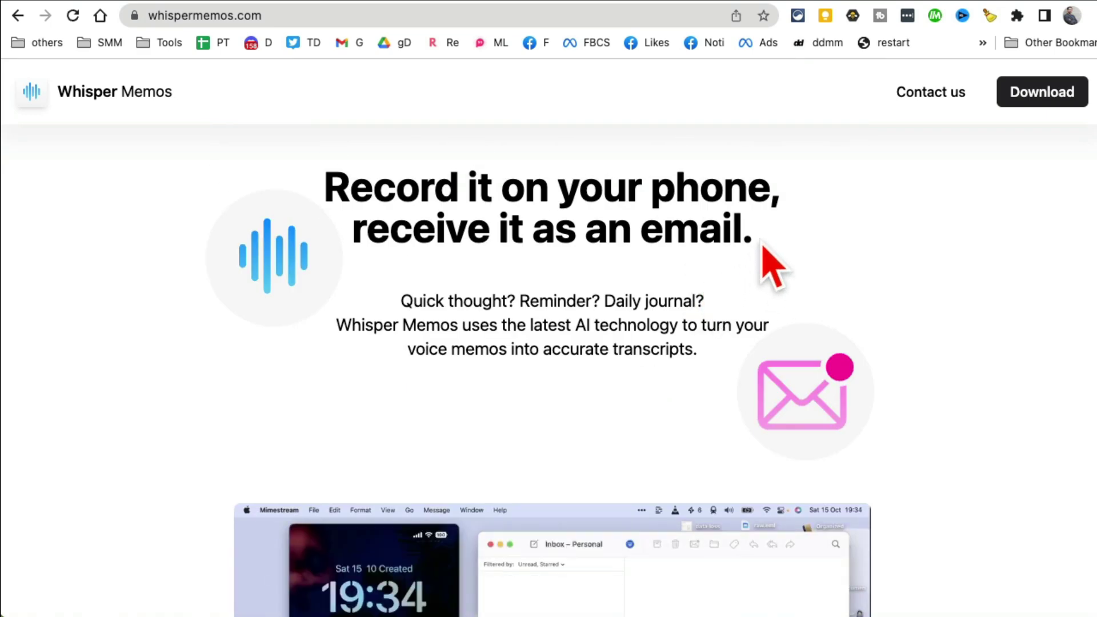
drag(760, 245, 294, 195)
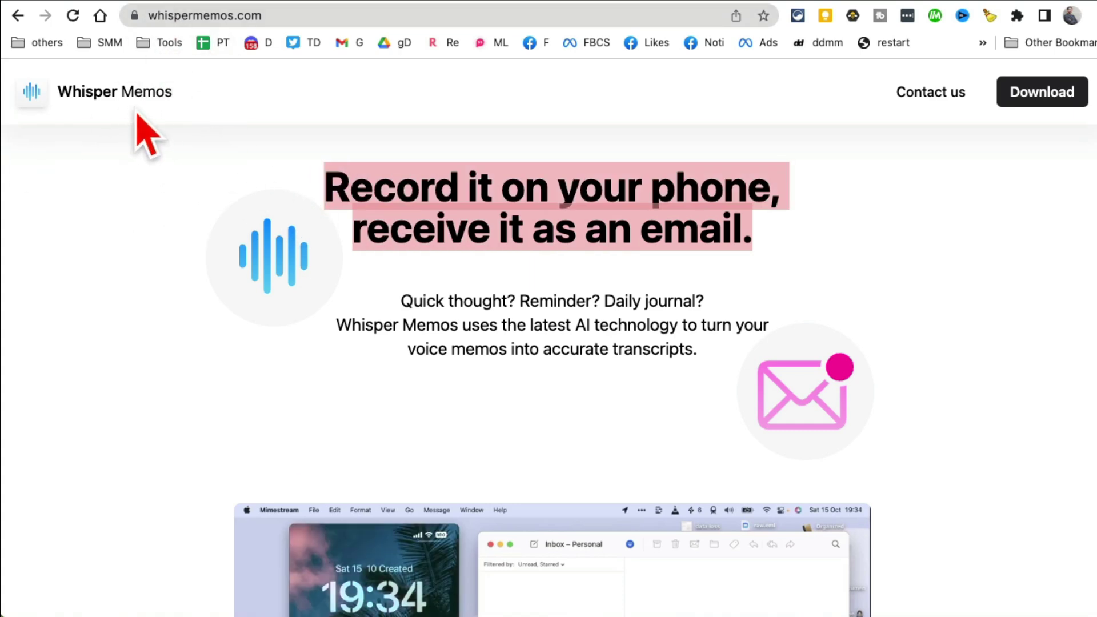
click(543, 232)
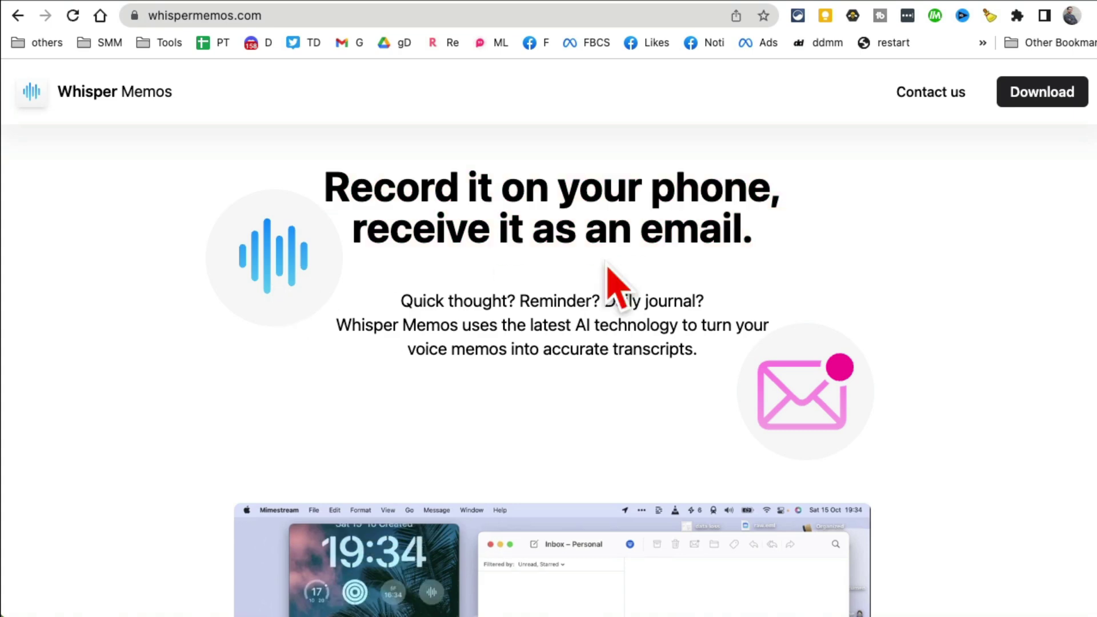
drag(396, 185, 748, 189)
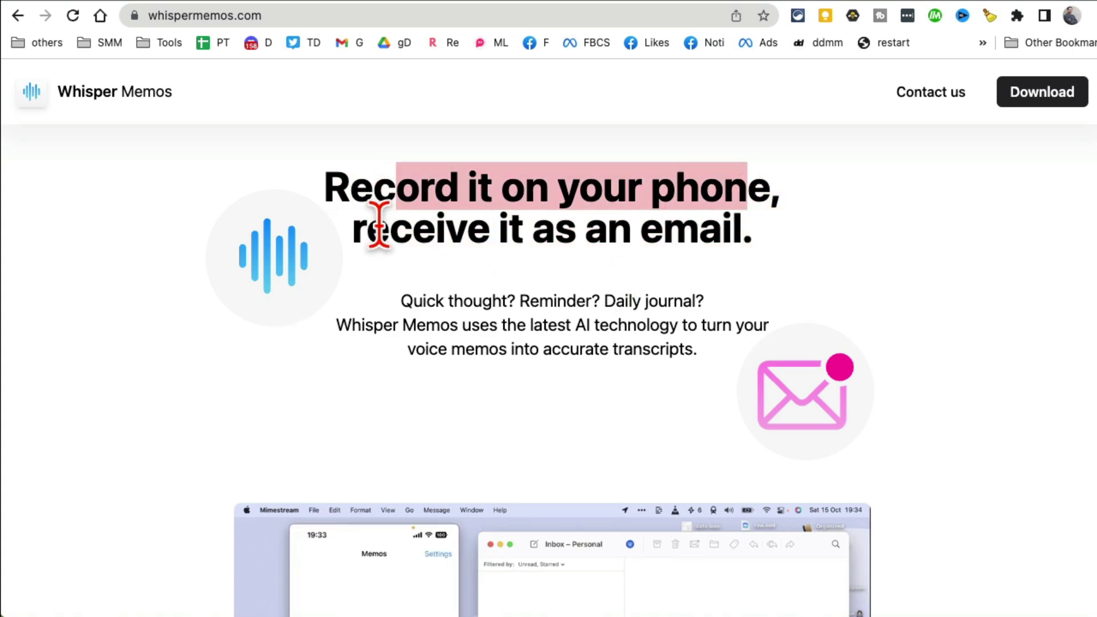
drag(379, 225, 738, 229)
scroll(719, 499, down, 3)
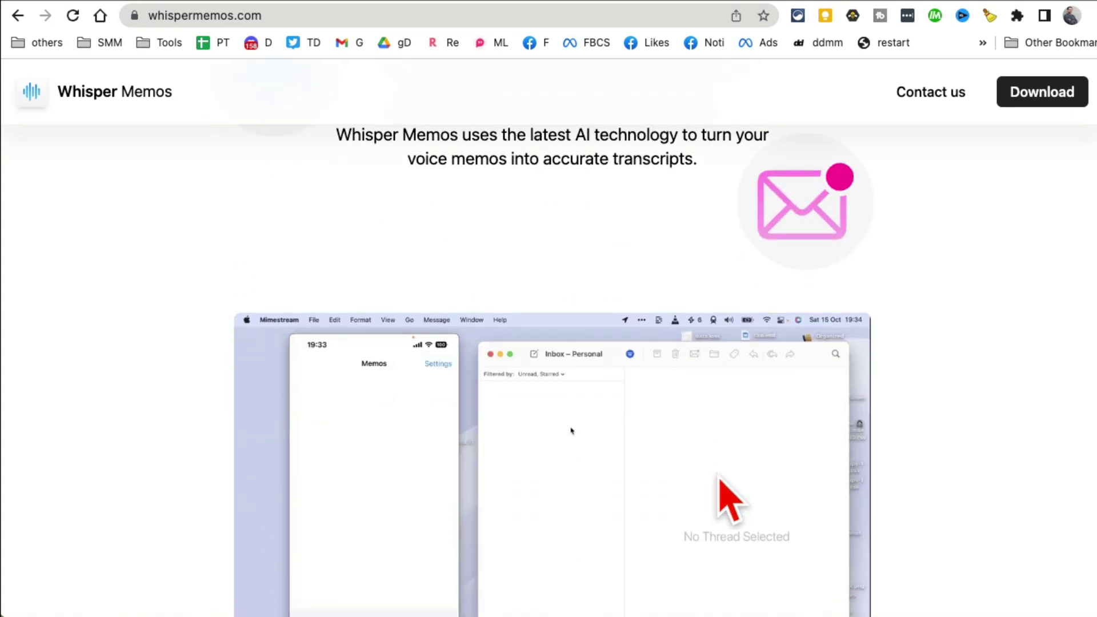
scroll(746, 502, down, 2)
scroll(759, 505, up, 2)
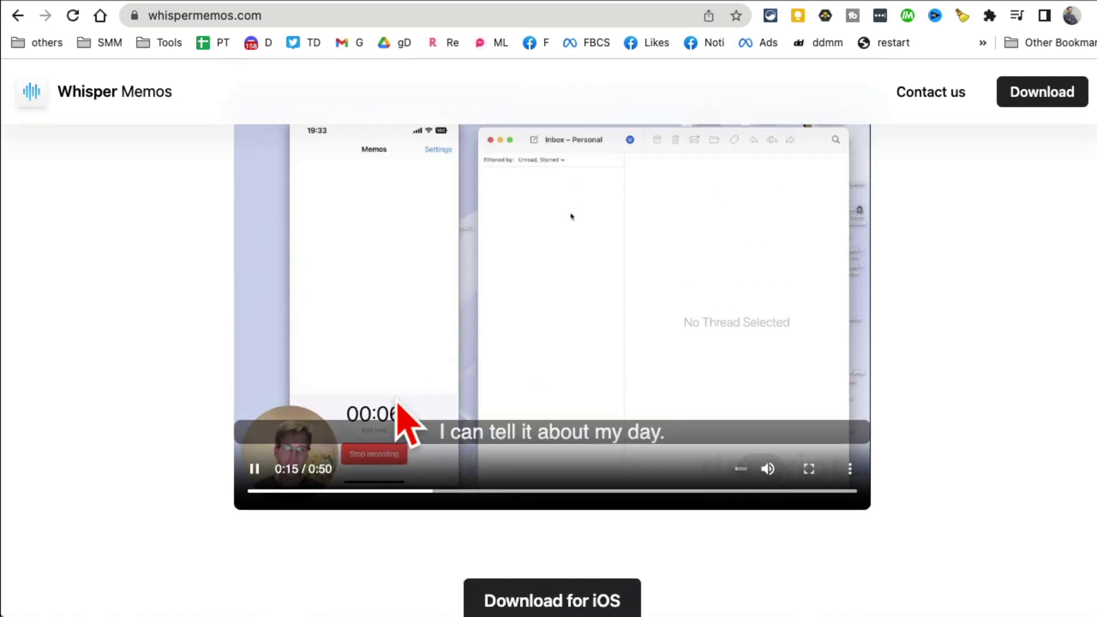
scroll(515, 514, up, 1)
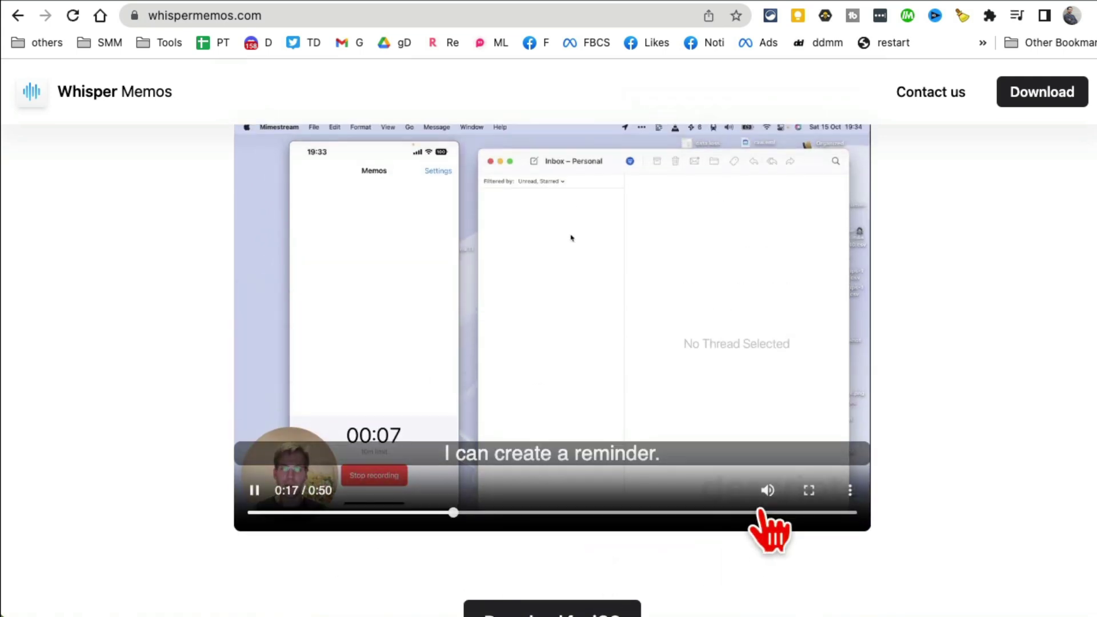
- Mute the demo video, skip it ahead to about 0:37 to the finished transcript, and pause it
click(765, 492)
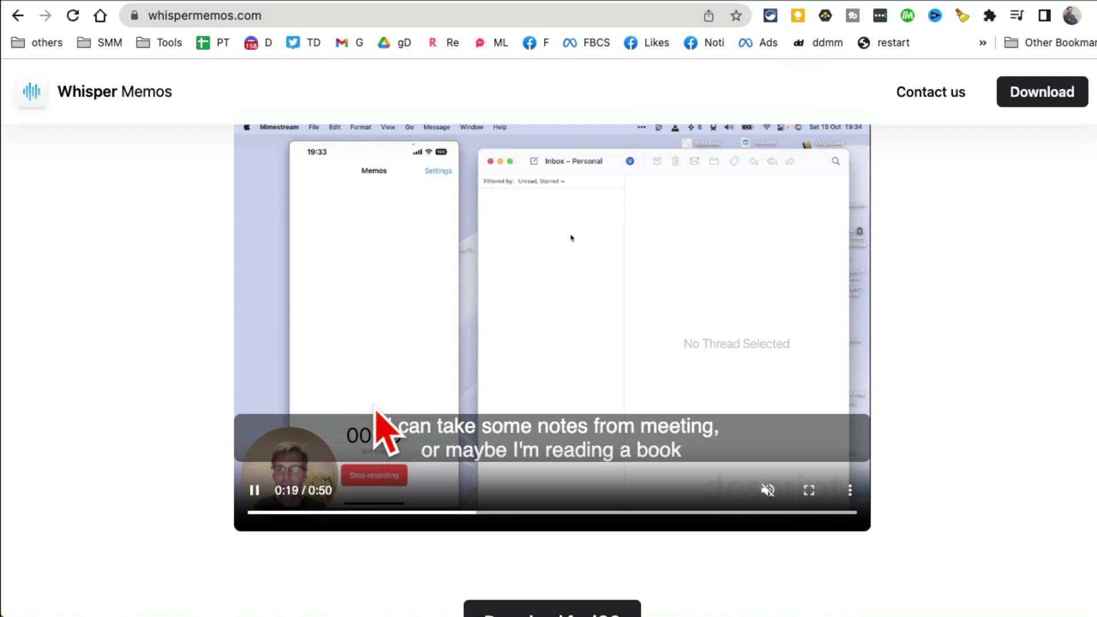
click(557, 513)
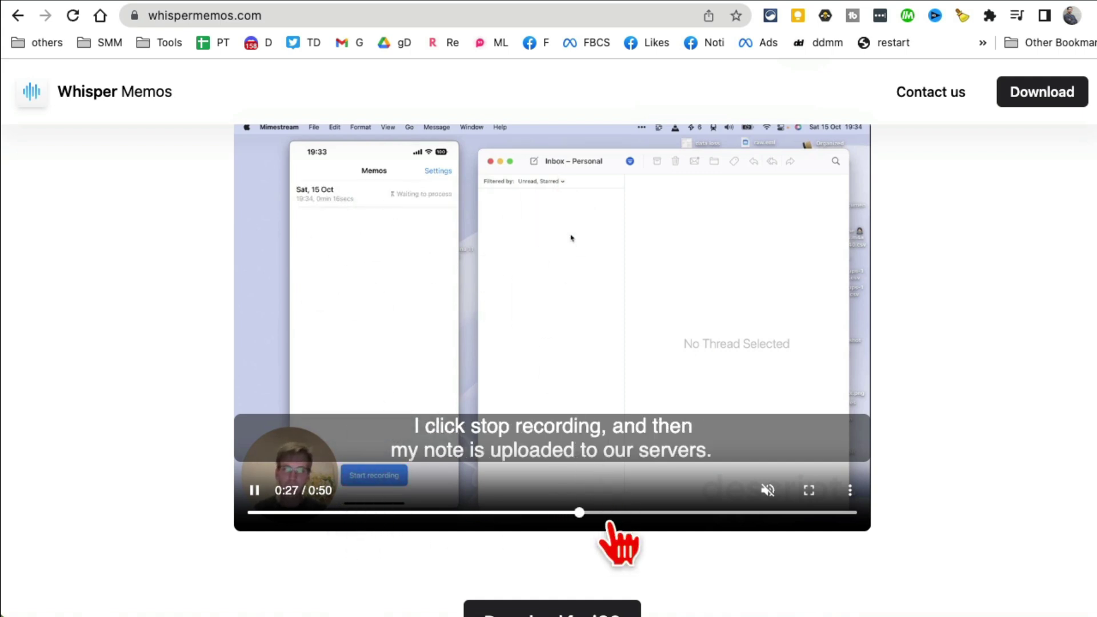
drag(608, 512, 647, 513)
click(710, 513)
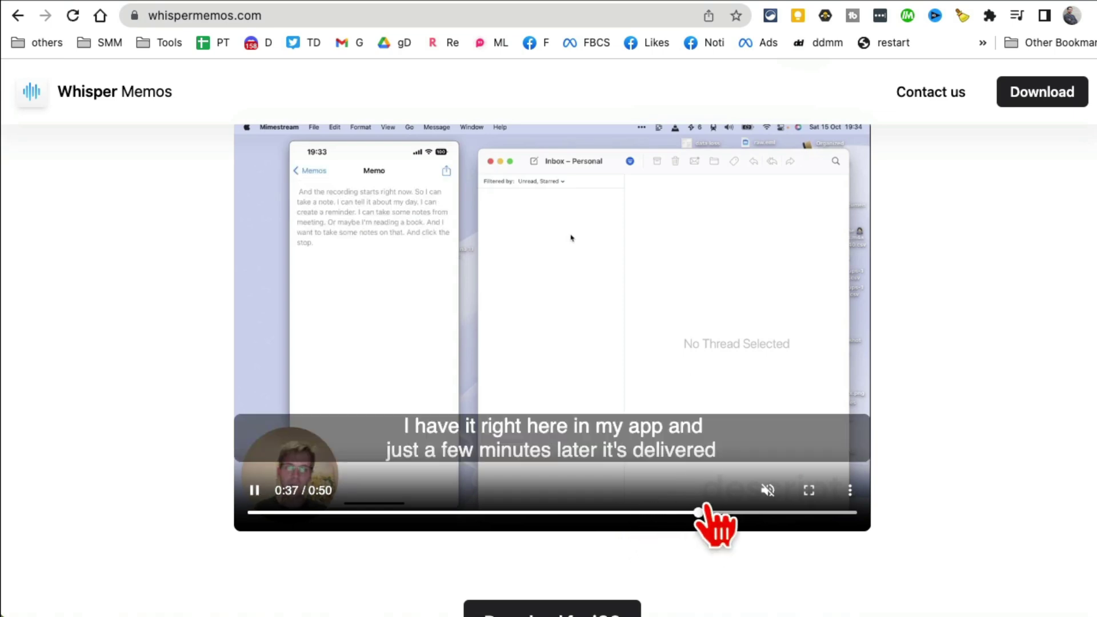
click(254, 489)
scroll(806, 334, up, 3)
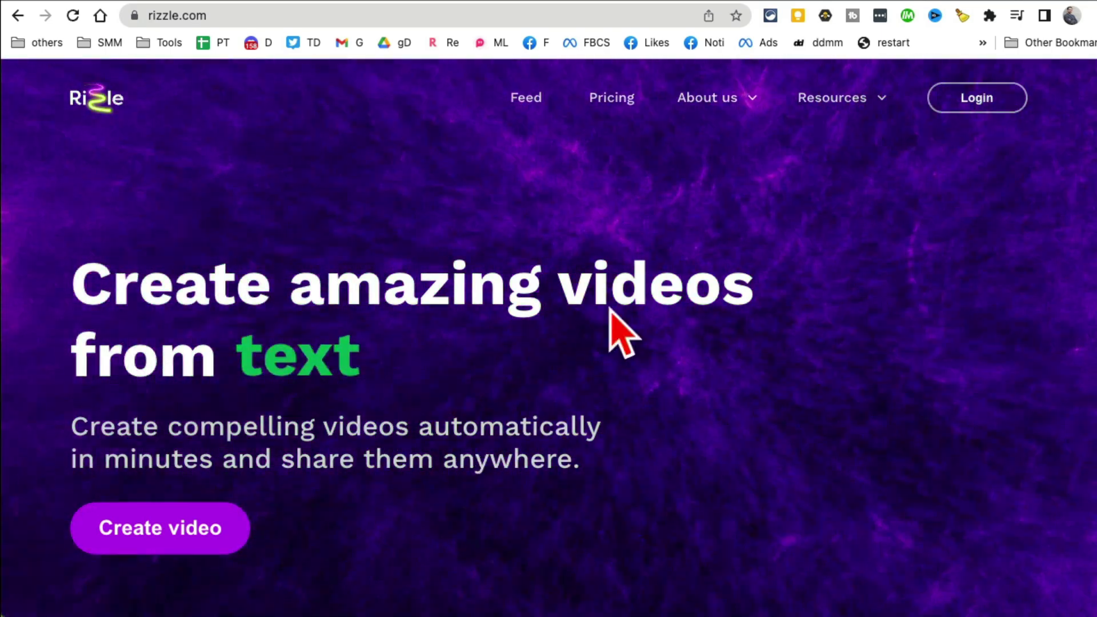
scroll(629, 306, down, 3)
scroll(656, 360, down, 3)
scroll(742, 374, down, 3)
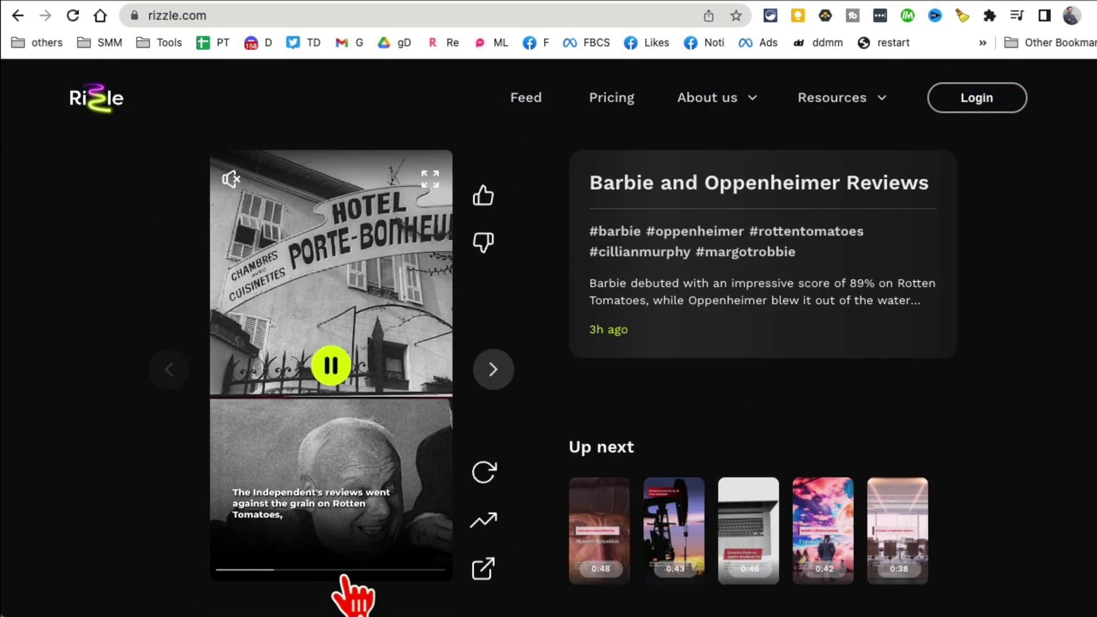
scroll(418, 579, down, 3)
scroll(420, 580, up, 2)
- Advance the live feed to the Oilfield Services video, then play Zero Day-to-Expiration Options
click(673, 421)
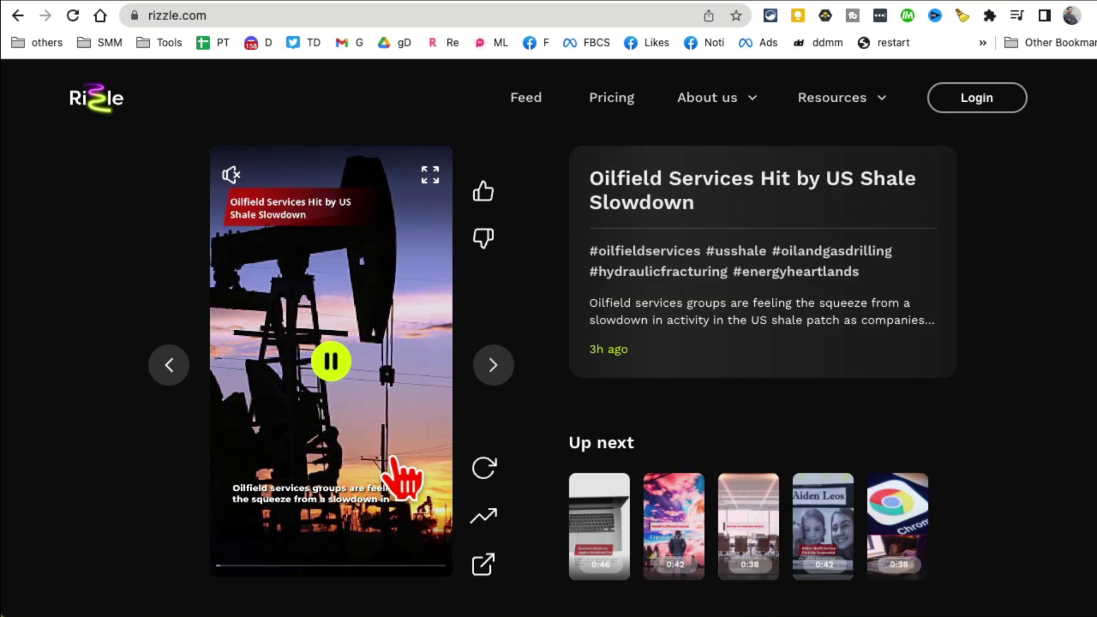
click(747, 566)
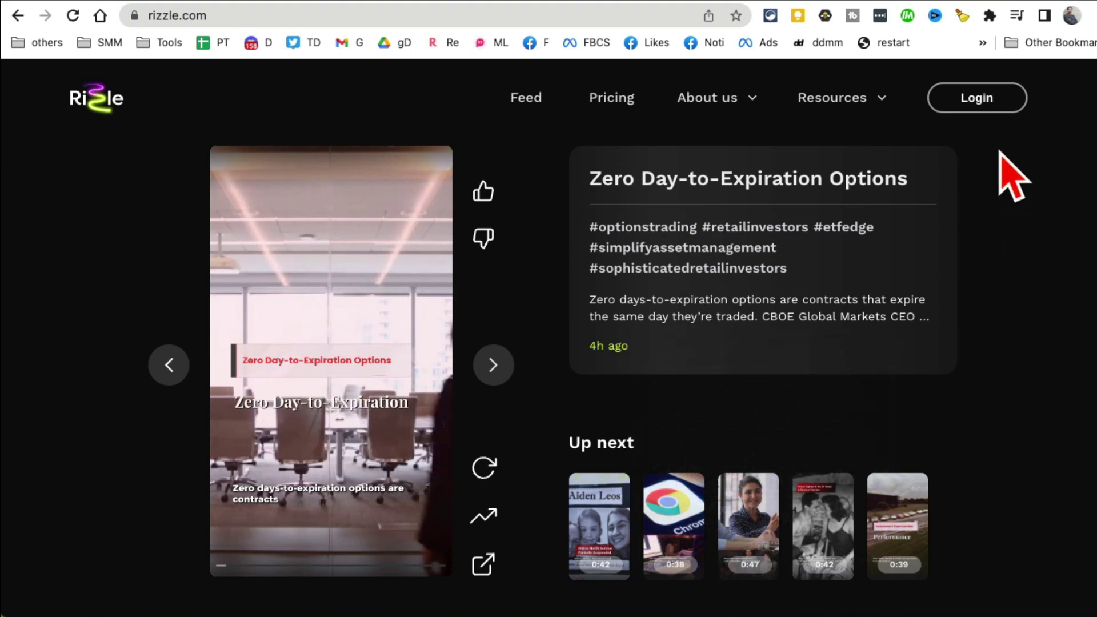
- Log into Rizzle with the saved email and password and reach the Create your video page
click(994, 108)
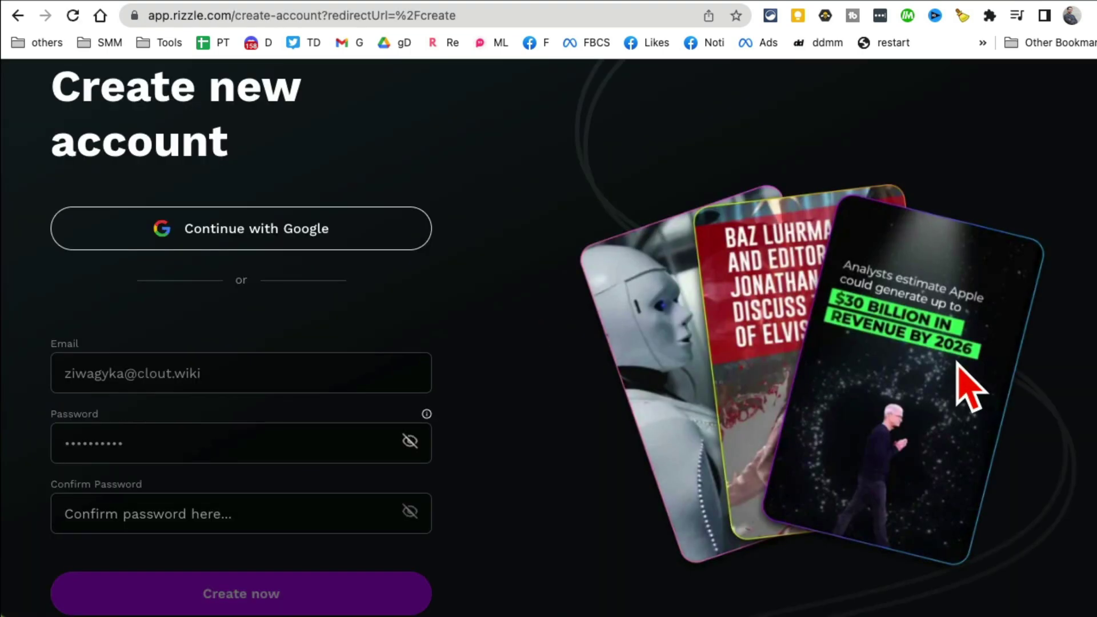
scroll(806, 410, down, 2)
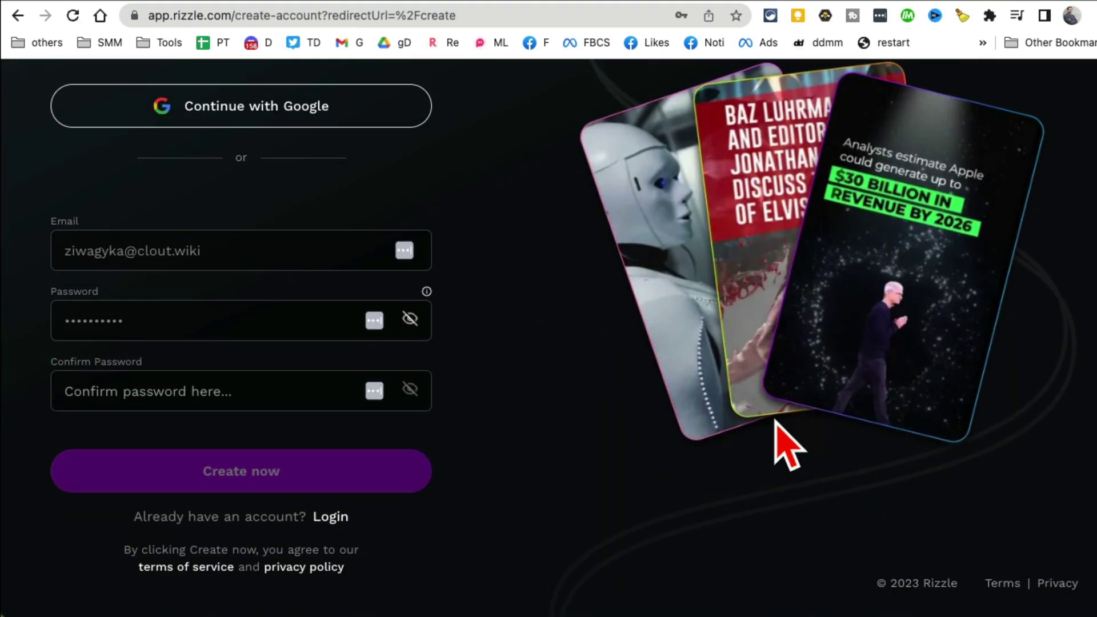
click(332, 520)
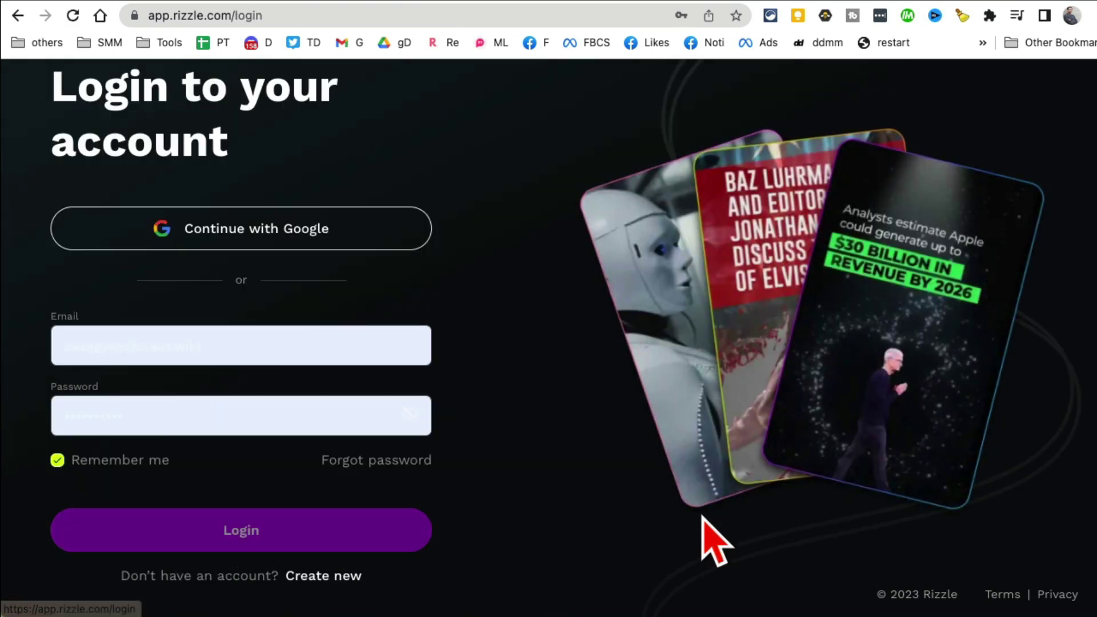
click(273, 343)
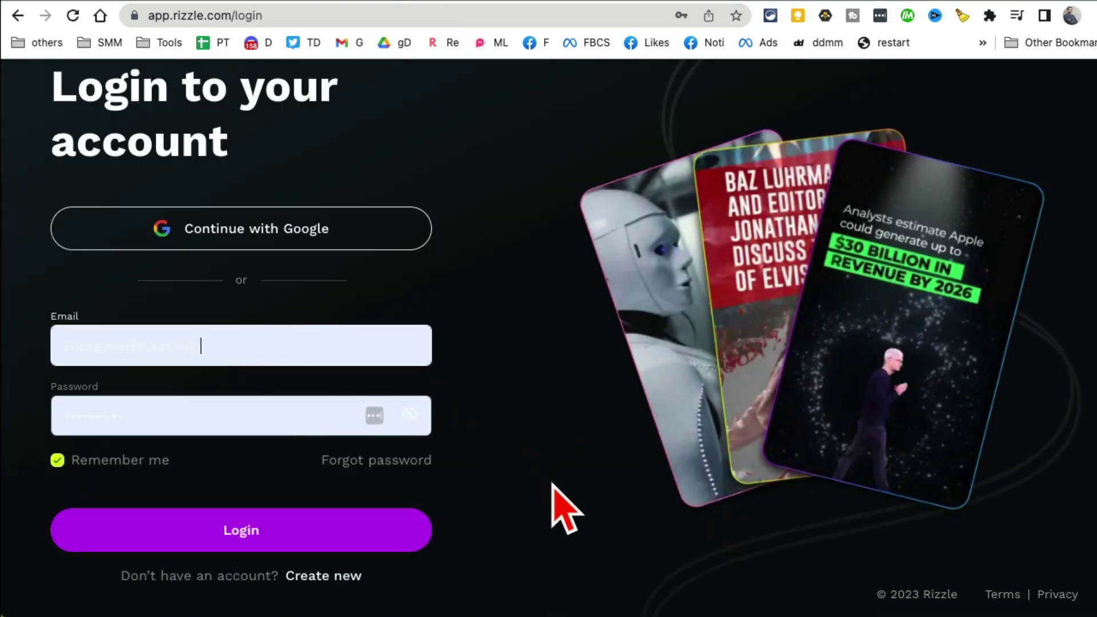
click(260, 533)
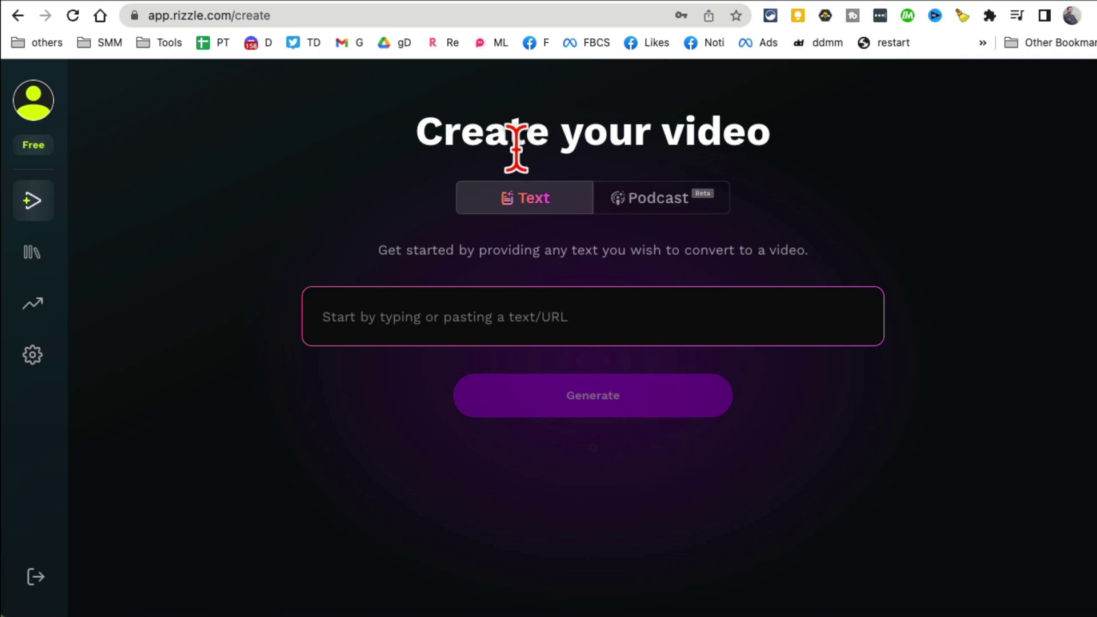
drag(463, 142, 756, 140)
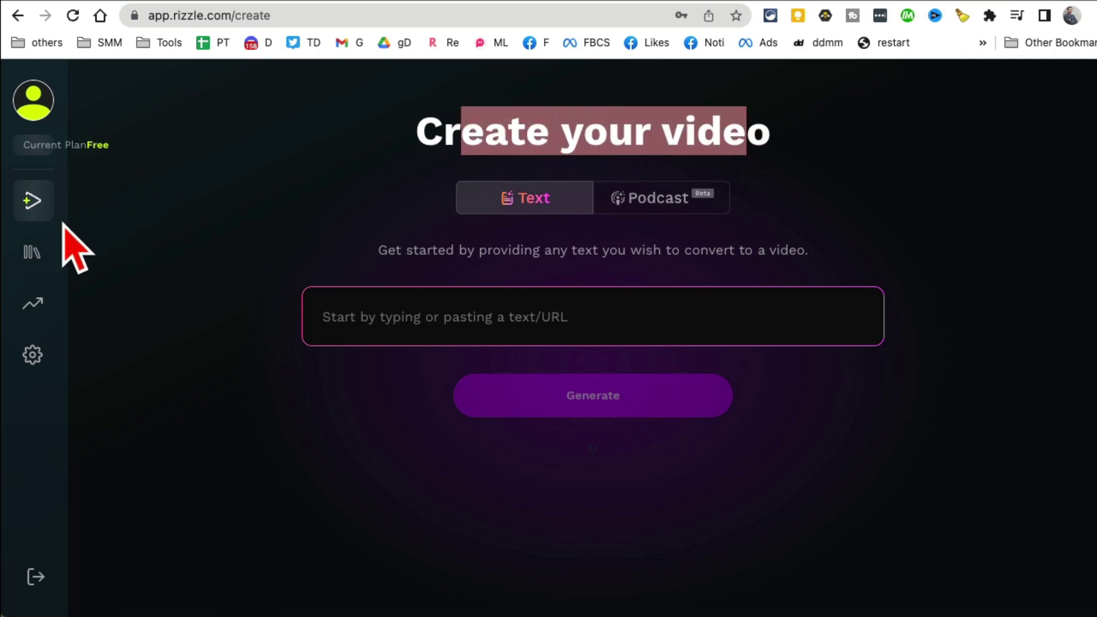
click(94, 255)
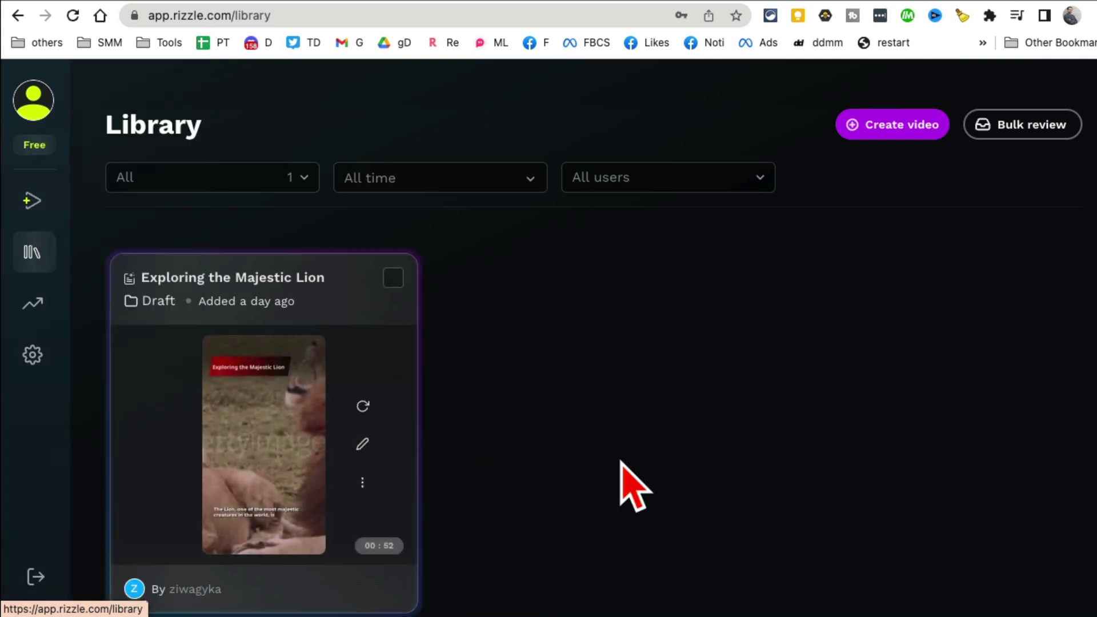
scroll(514, 472, down, 1)
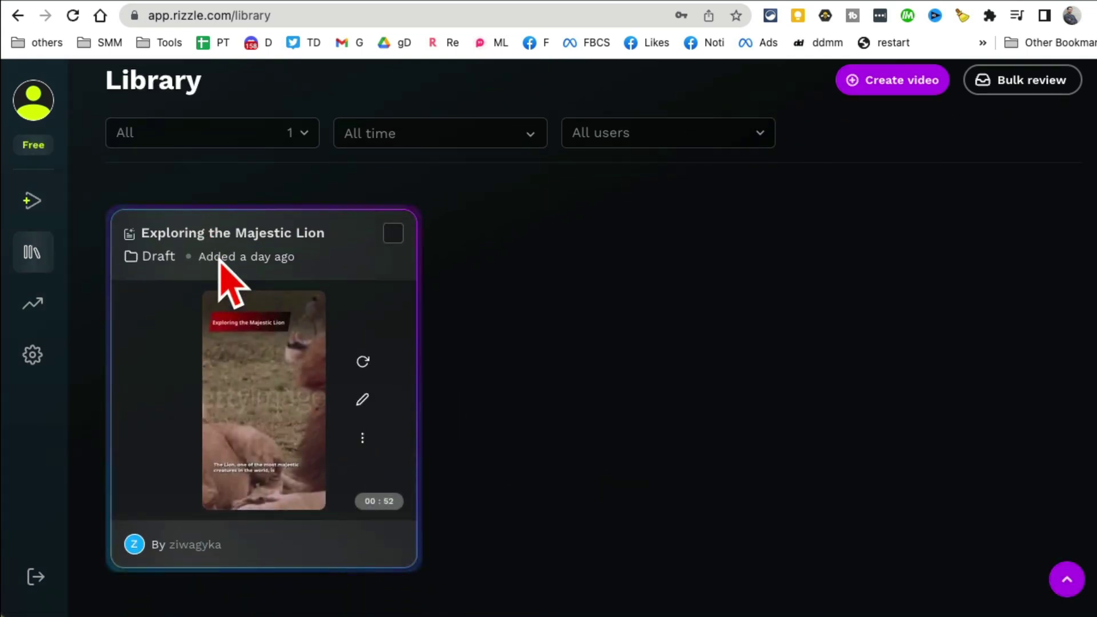
click(287, 409)
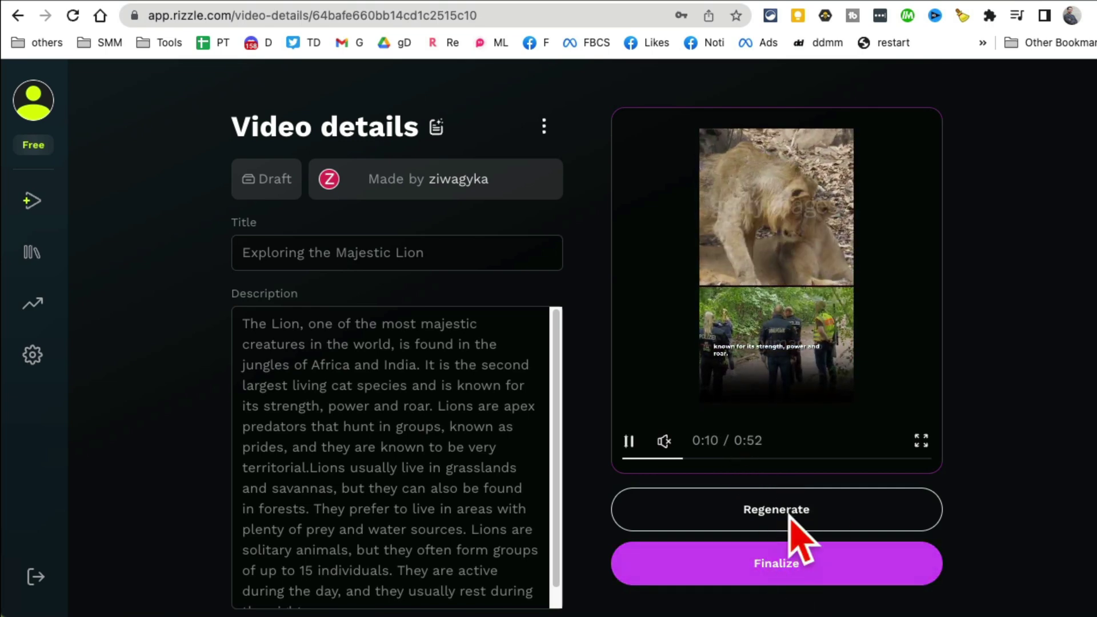
click(630, 442)
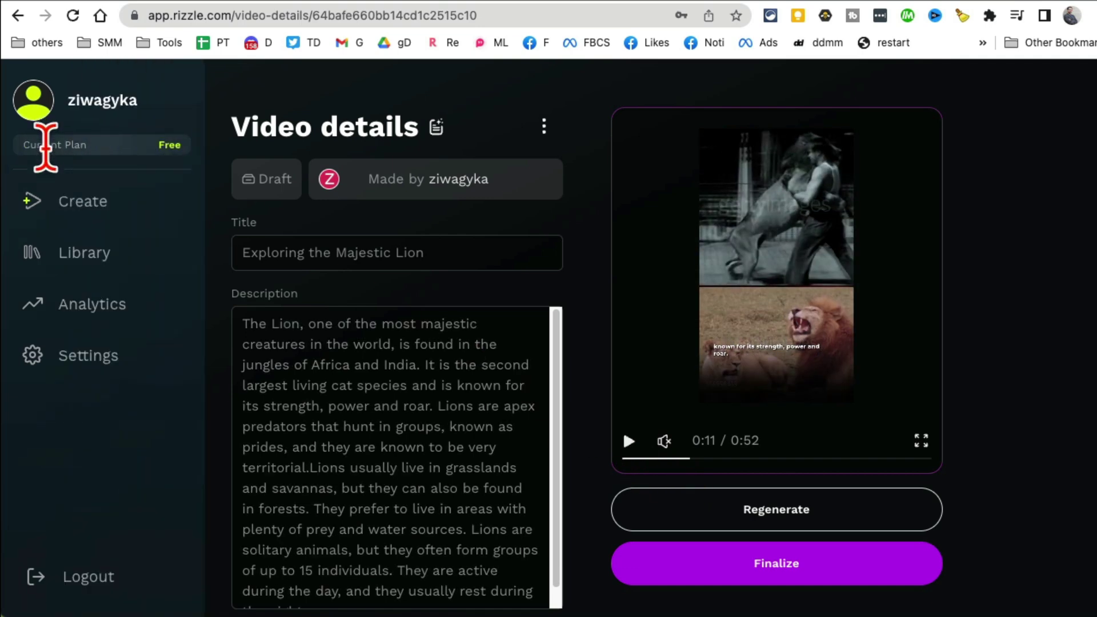
click(79, 202)
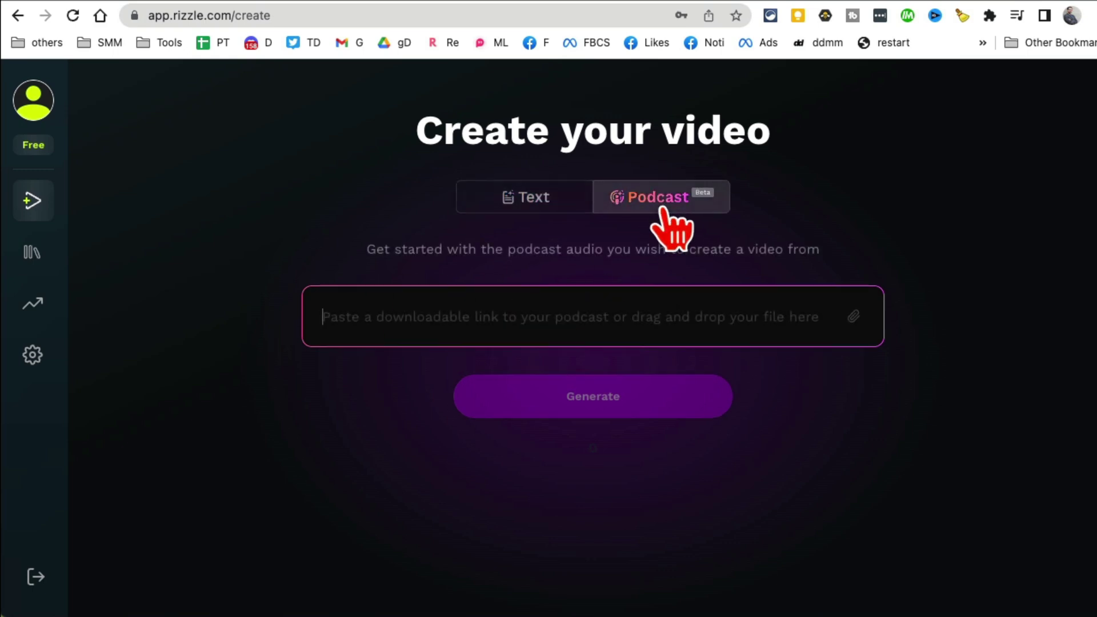
click(551, 200)
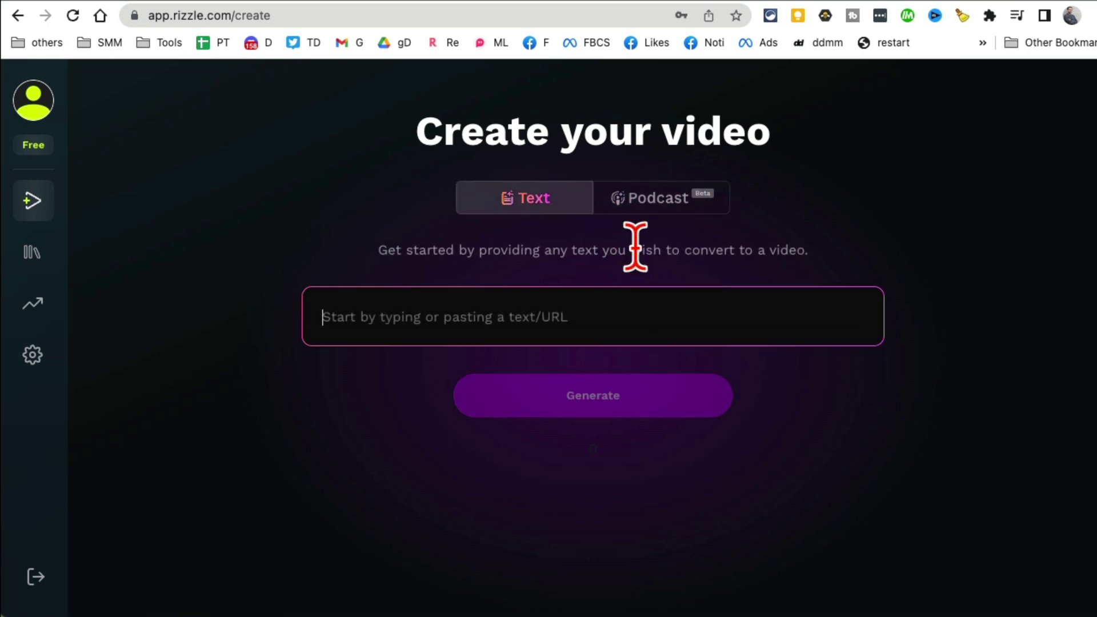